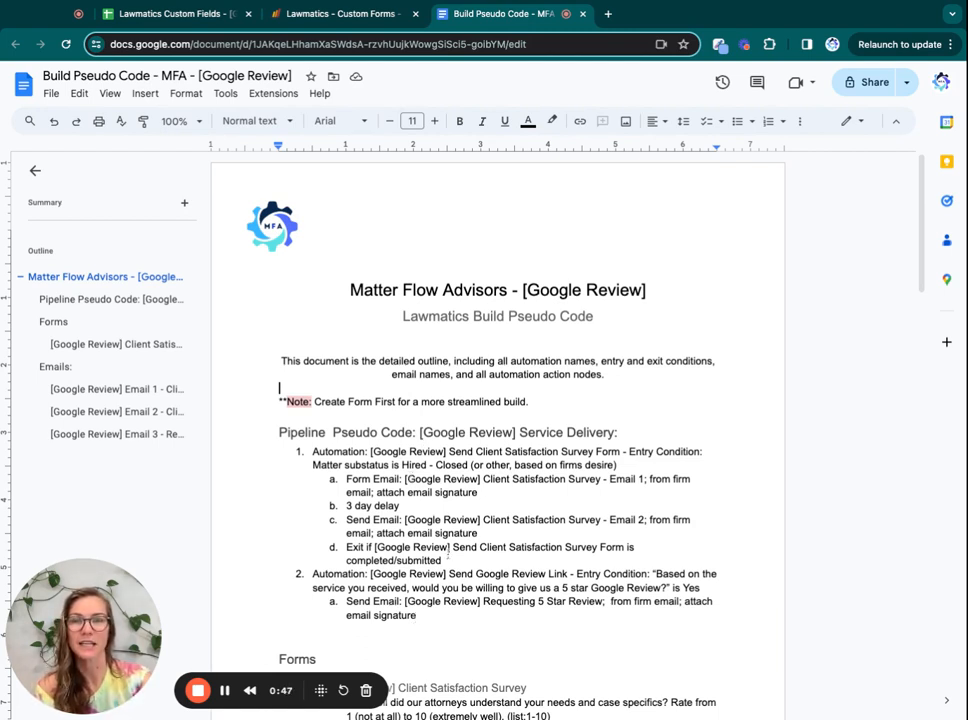
Review the Google Review pseudo code document, covering the pipeline automations, survey form questions and email templates.
scroll(448, 554, down, 5)
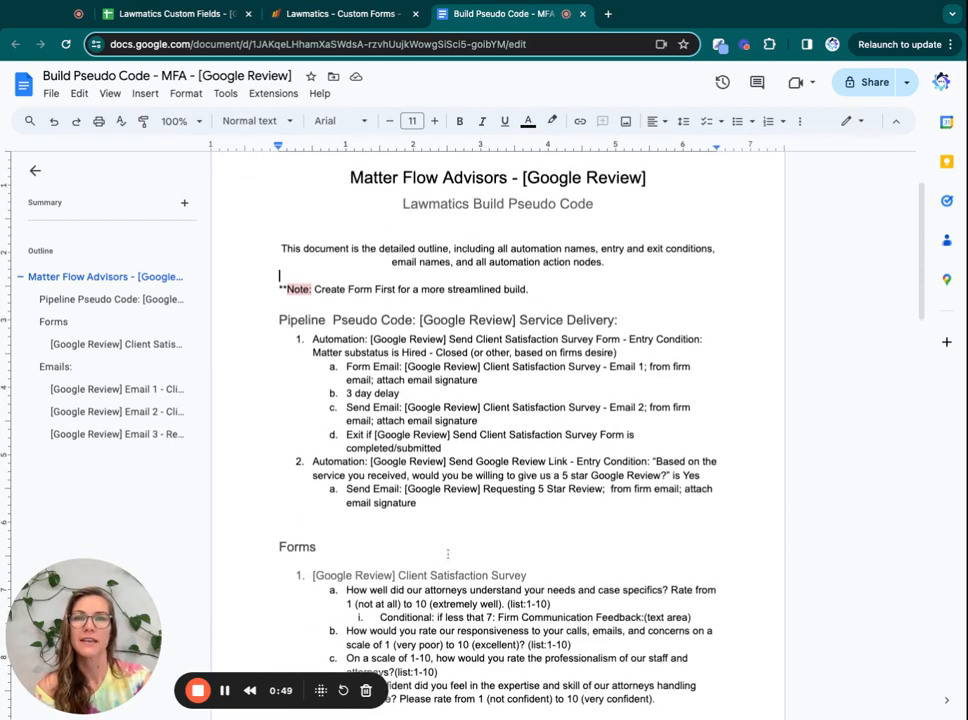
scroll(448, 554, down, 3)
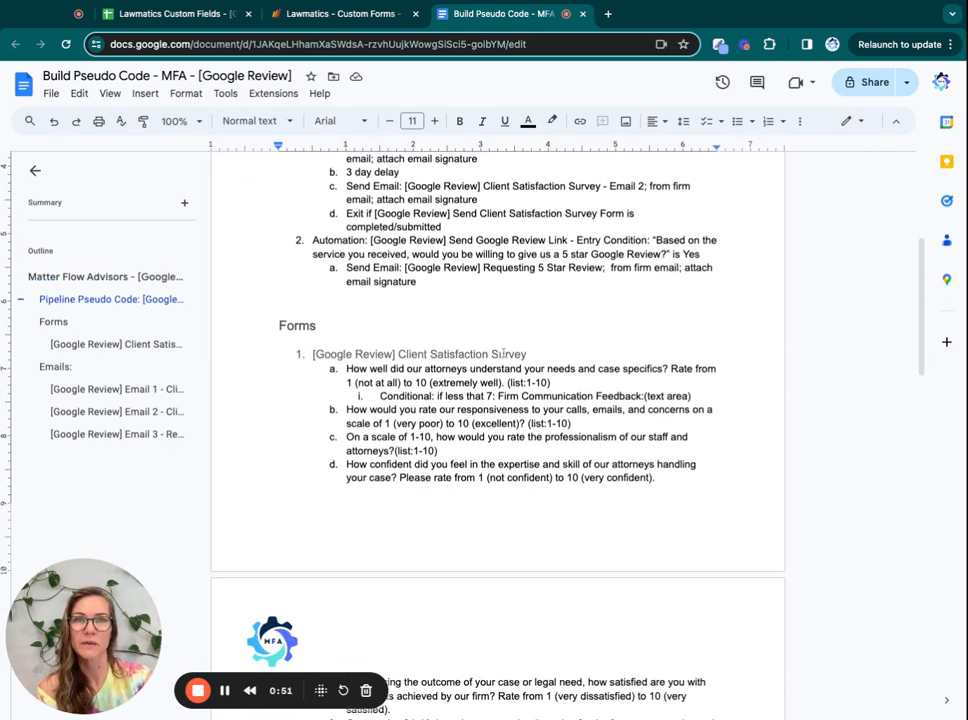
scroll(487, 406, down, 5)
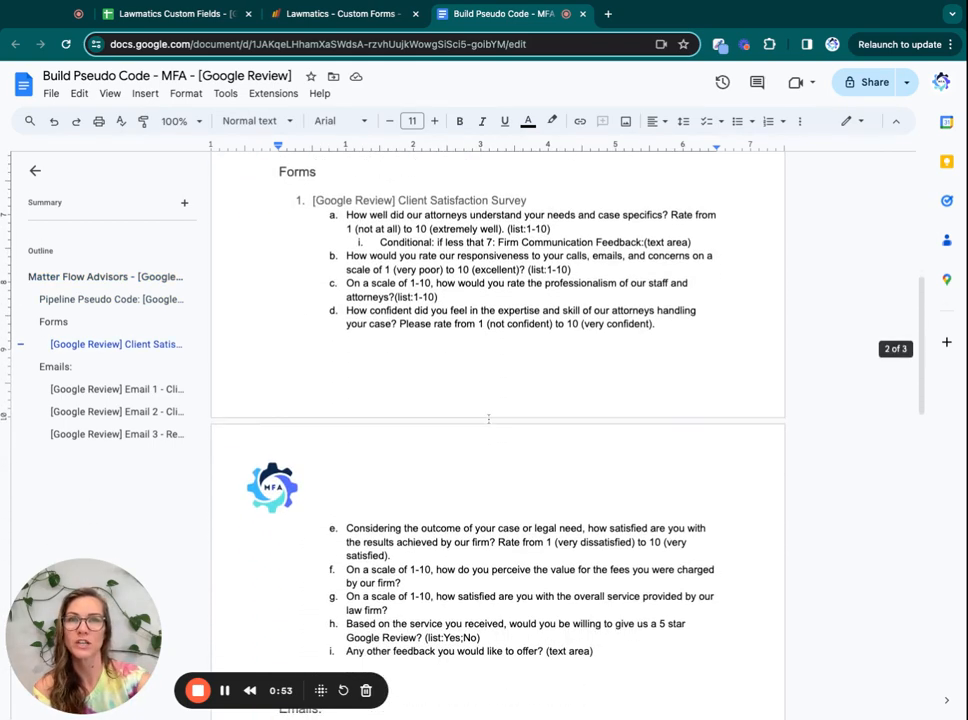
scroll(487, 505, down, 10)
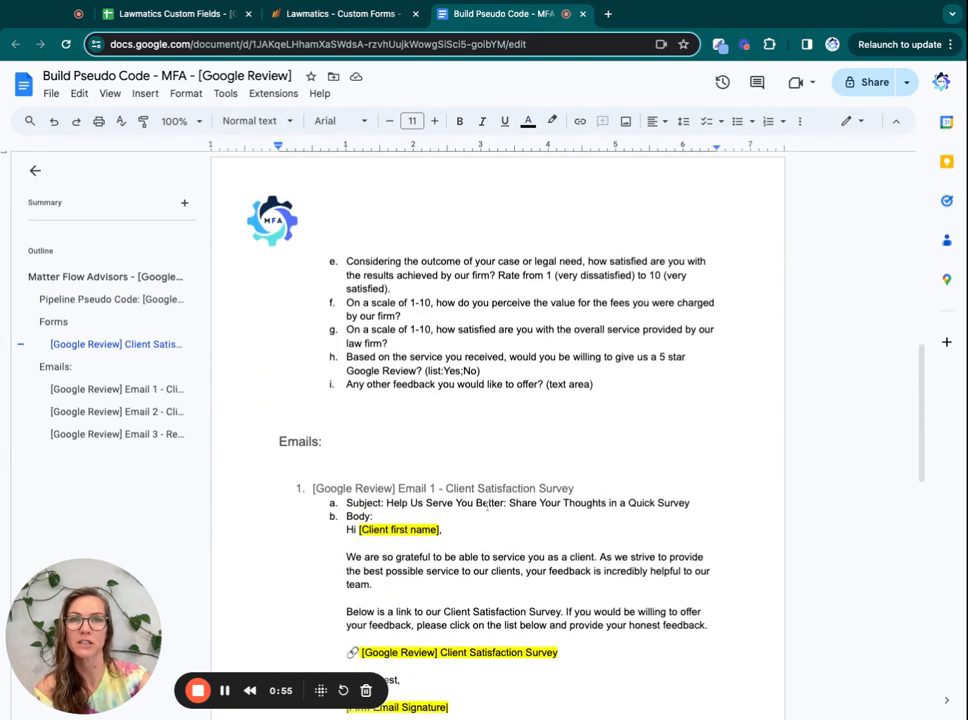
scroll(487, 506, down, 1)
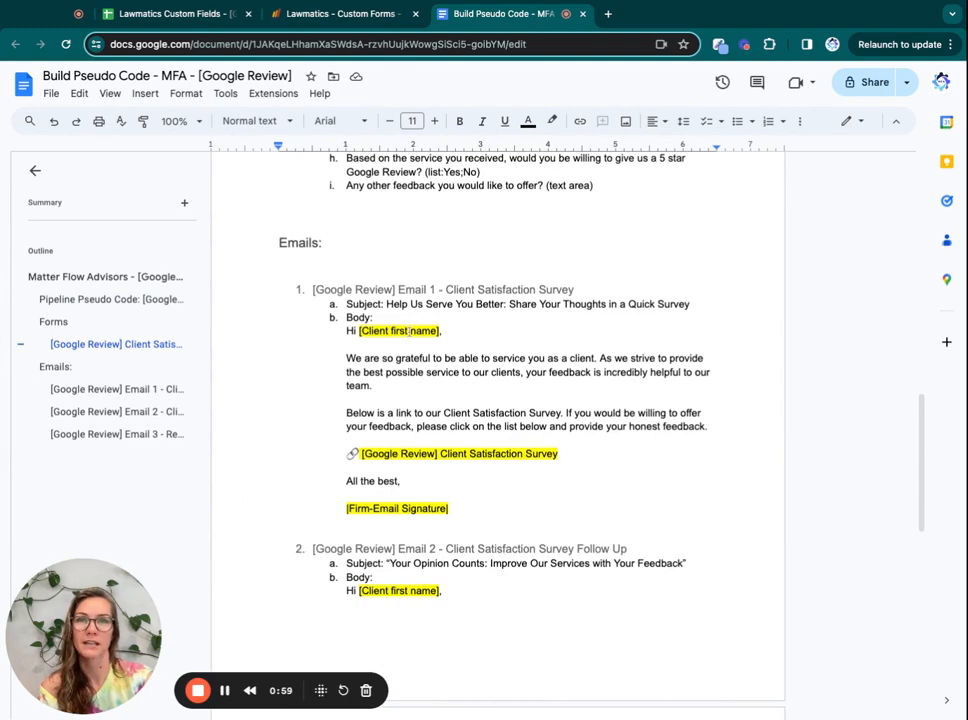
scroll(413, 488, down, 5)
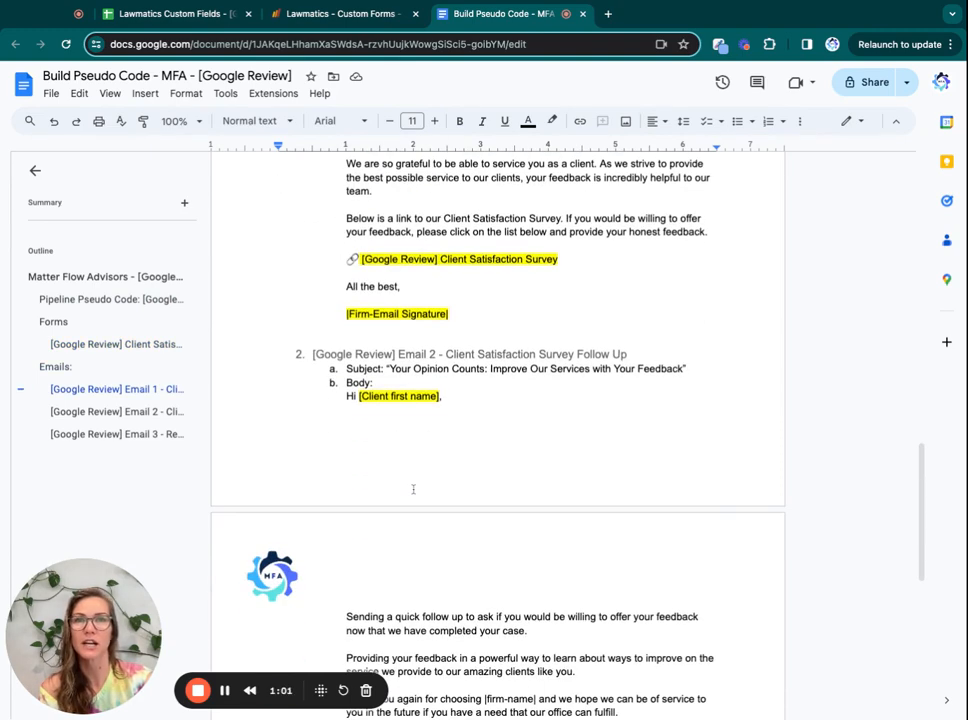
scroll(413, 489, down, 1)
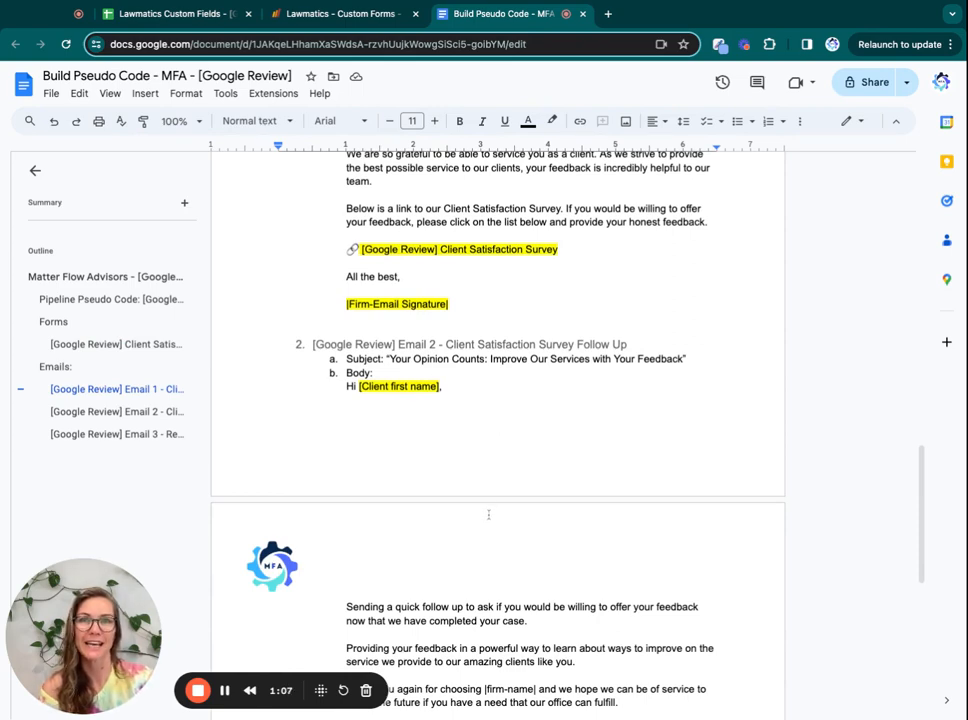
scroll(488, 514, up, 15)
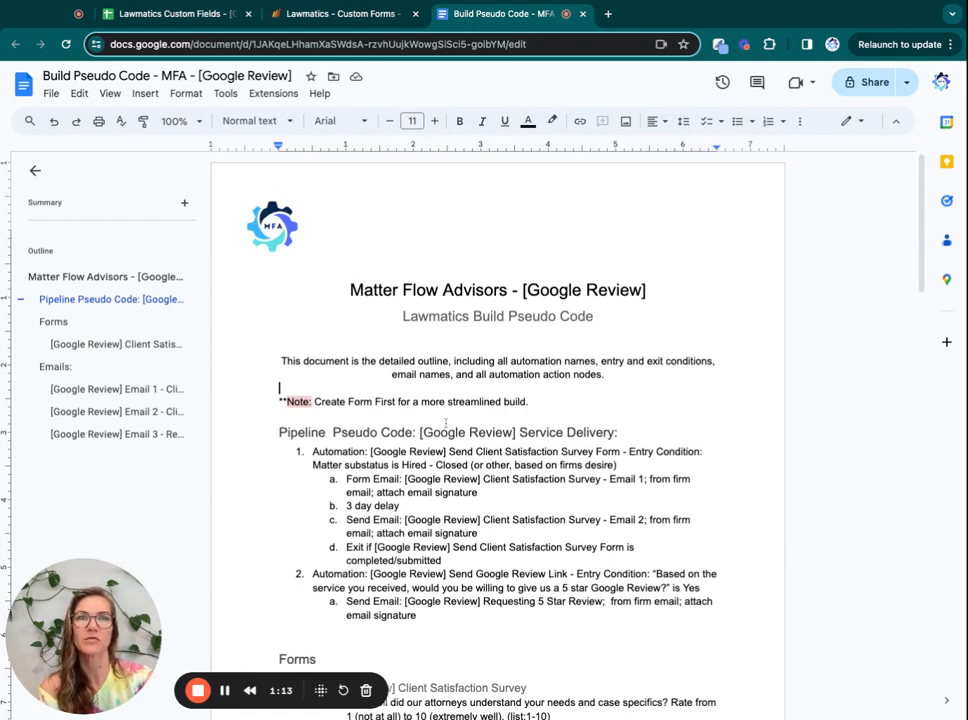
scroll(476, 425, down, 2)
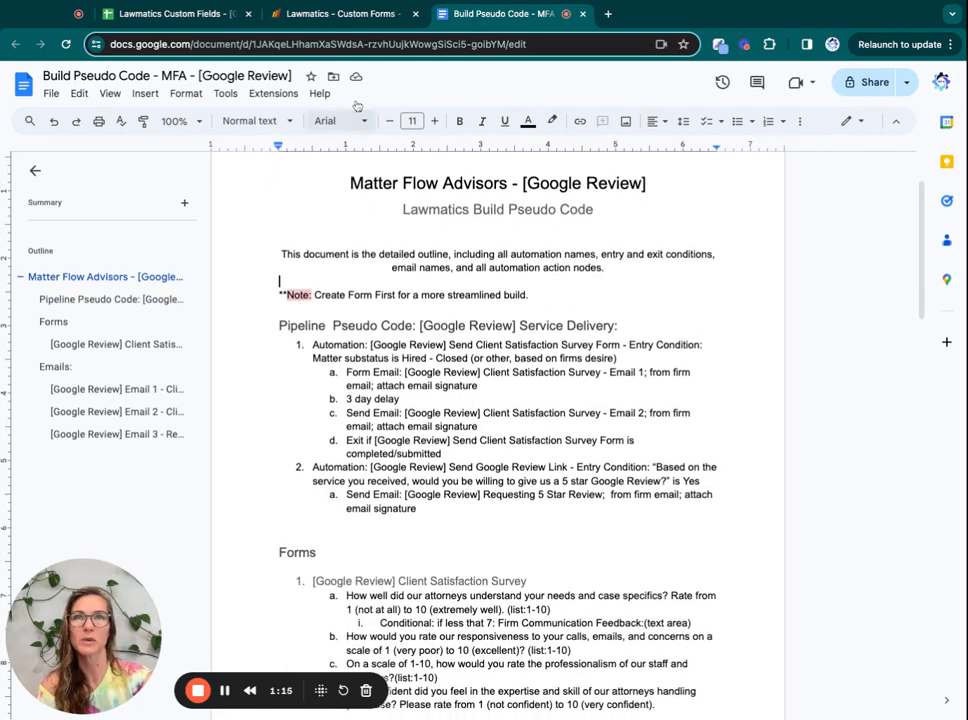
Switch to the Lawmatics Client Satisfaction Survey form and add the standard Last name field beside First name.
click(336, 16)
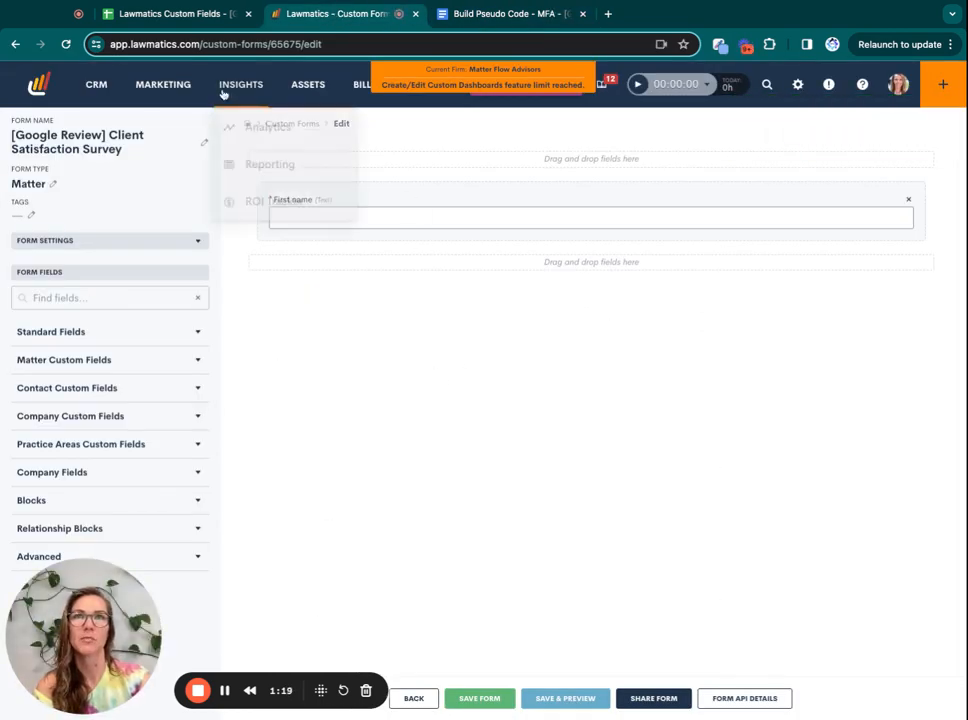
mouse_move(308, 92)
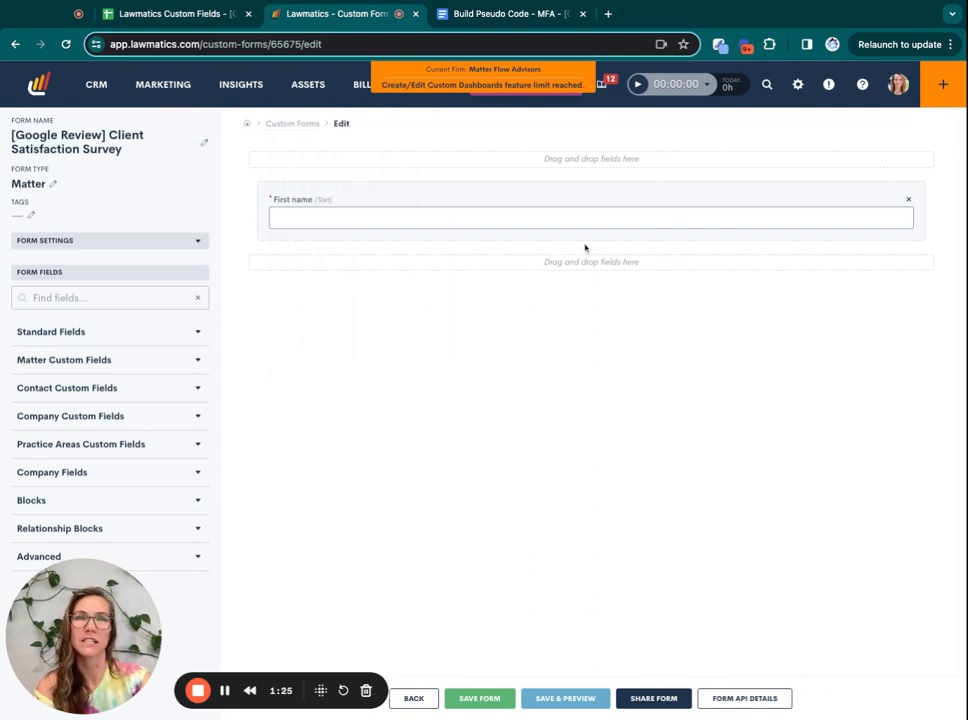
click(93, 332)
drag(97, 370, 760, 210)
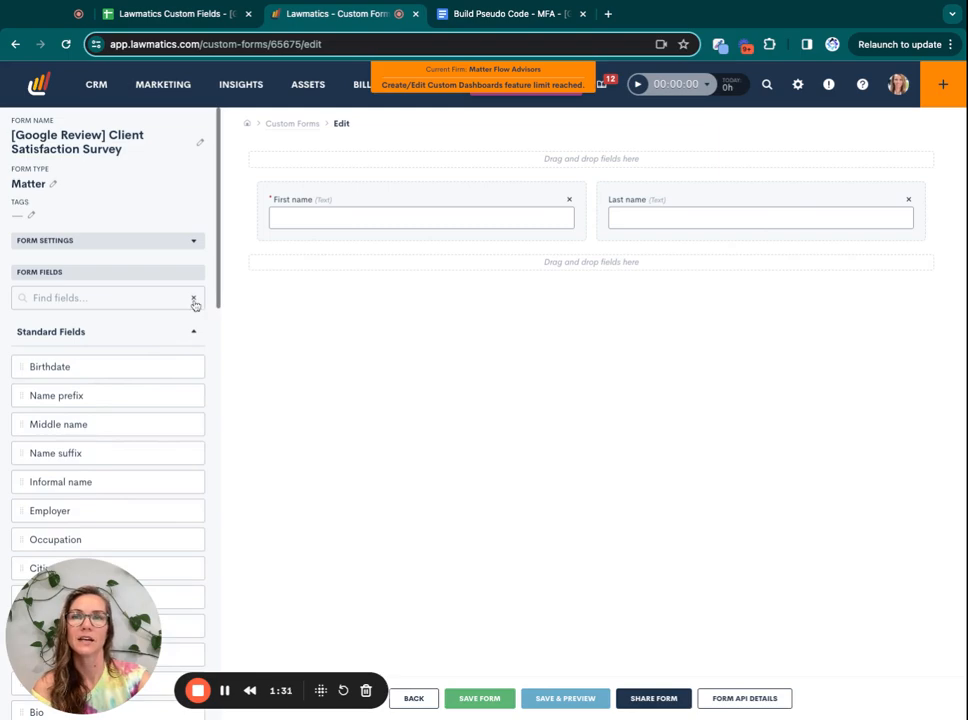
Copy all the Client Satisfaction Survey questions, items a to i, from the pseudo code document in Google Docs.
click(470, 14)
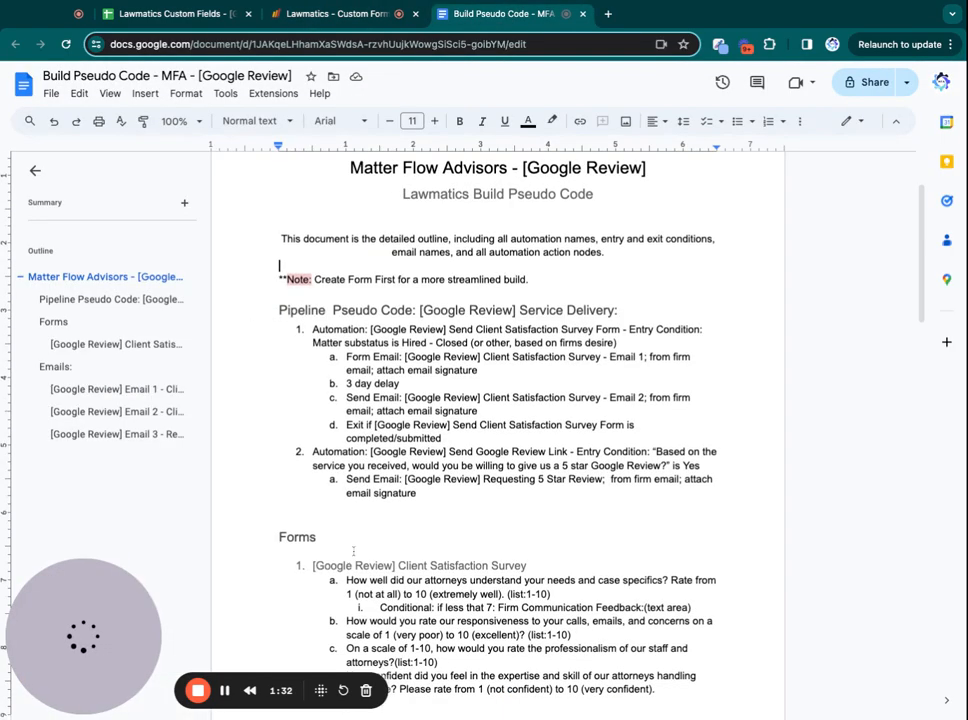
scroll(357, 549, down, 3)
scroll(357, 549, down, 5)
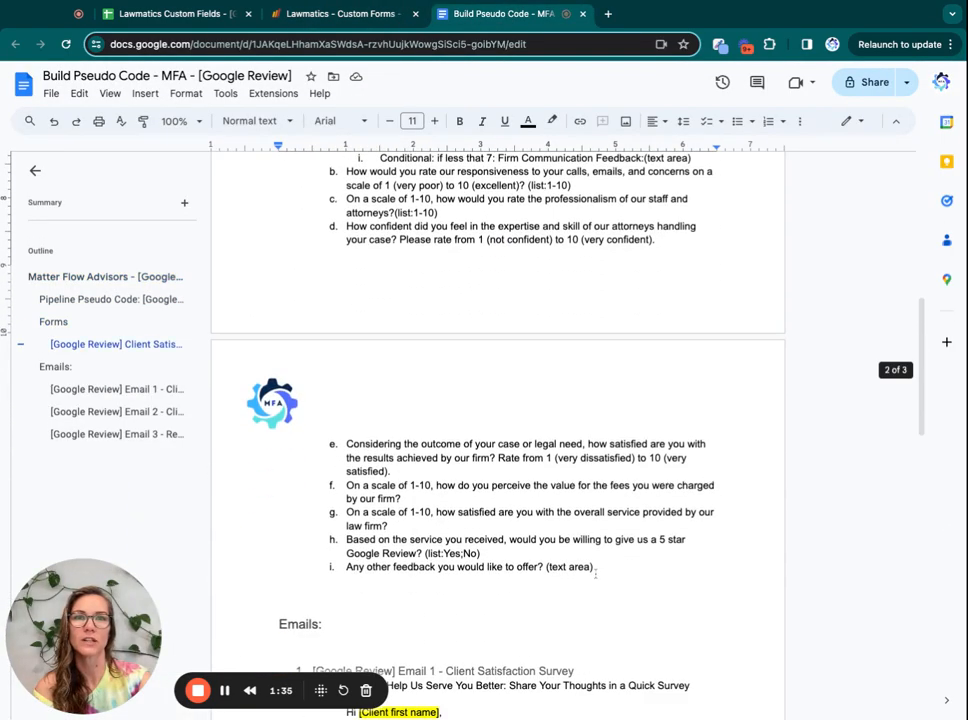
drag(456, 512, 346, 364)
key(super+c)
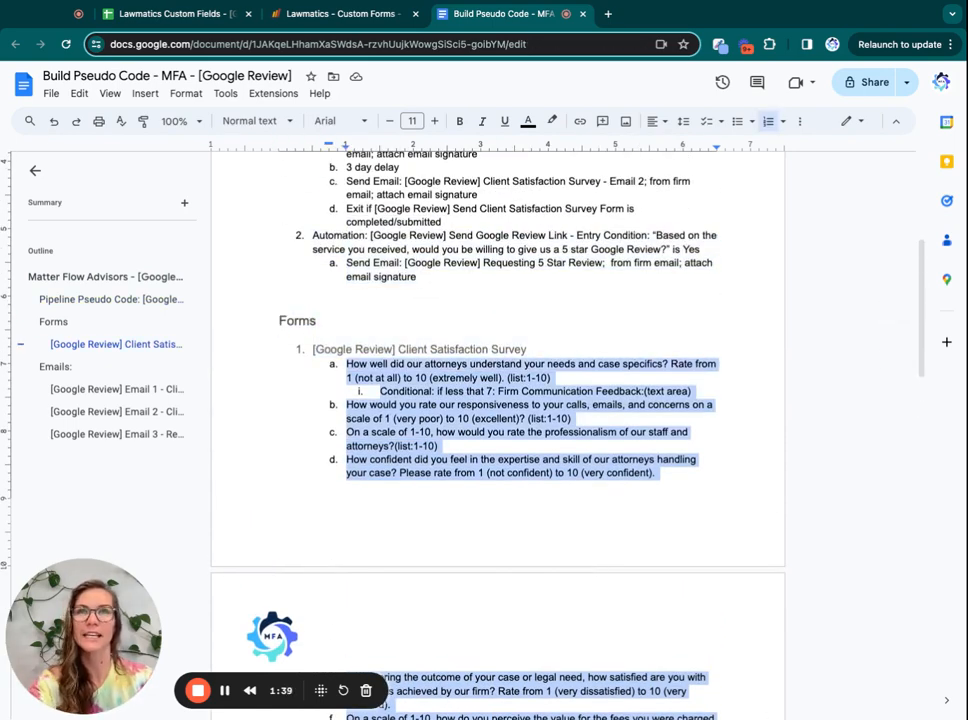
Back in the Lawmatics survey form, add an advanced Instructions block below the name fields.
click(380, 12)
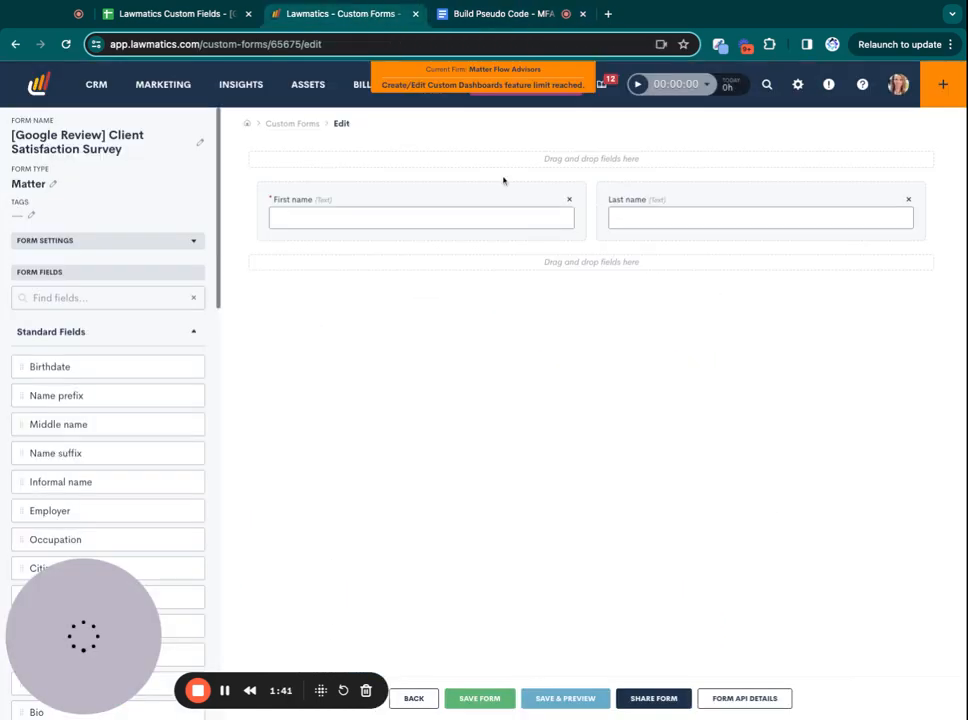
scroll(194, 359, down, 15)
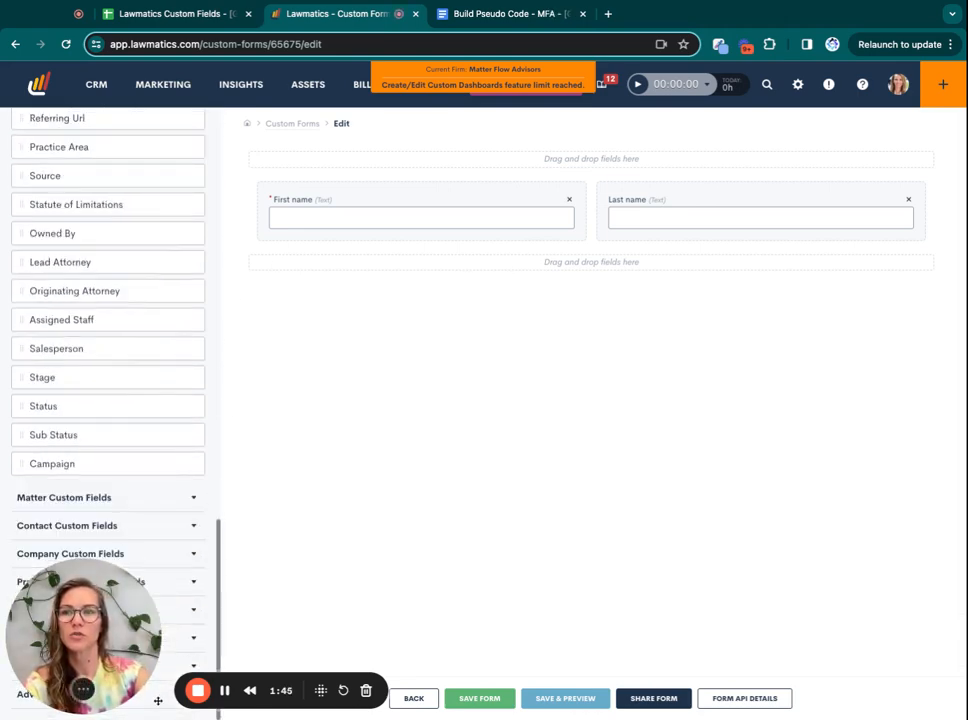
drag(160, 688, 162, 576)
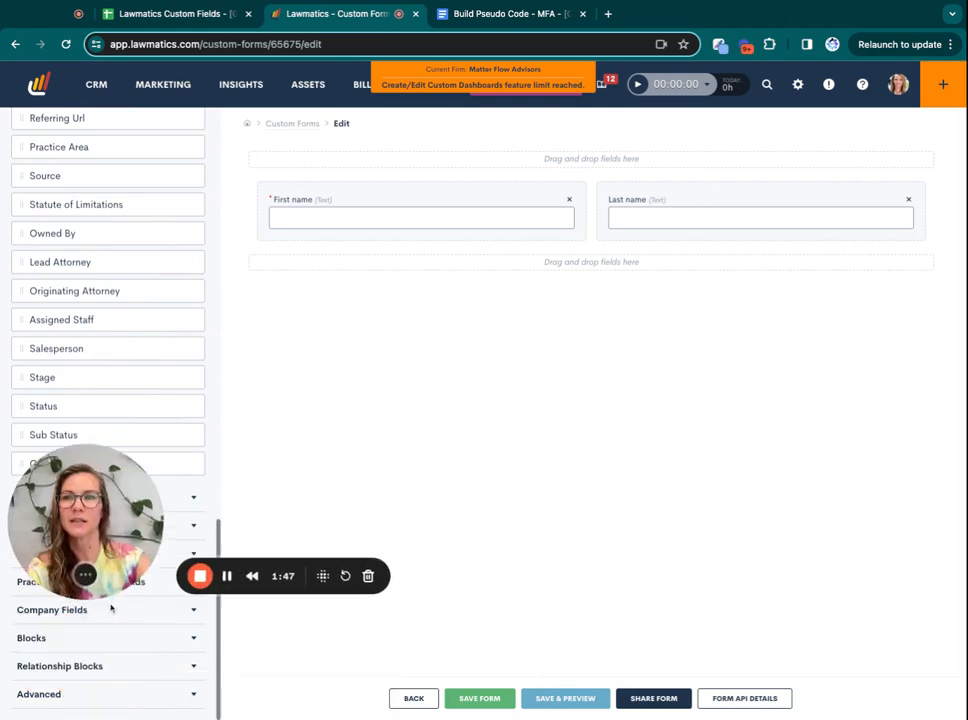
click(190, 697)
scroll(168, 687, down, 2)
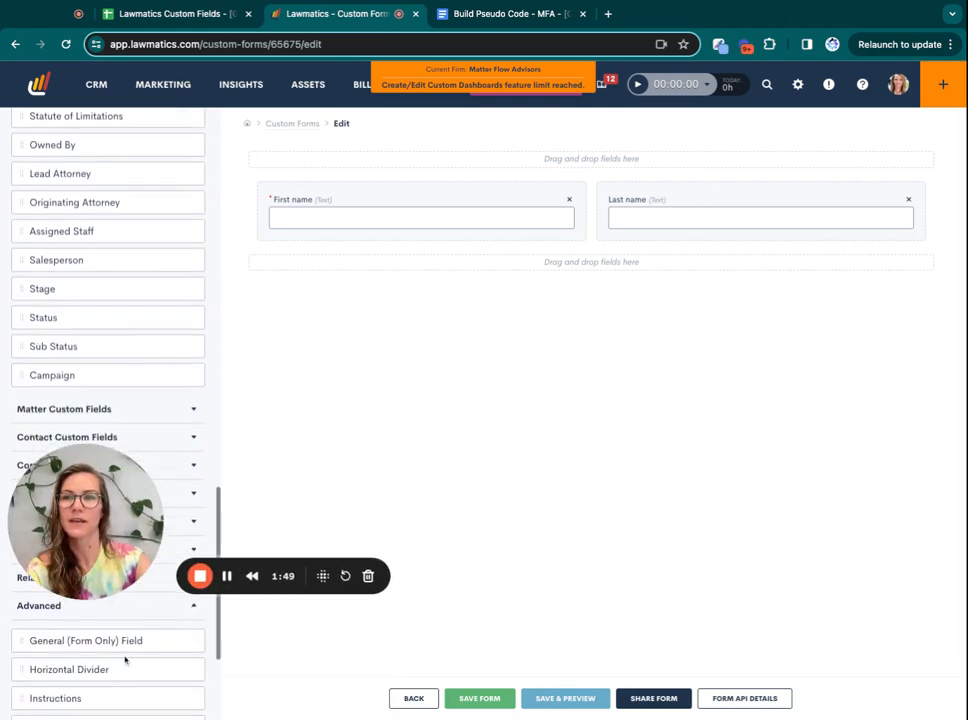
drag(117, 698, 590, 262)
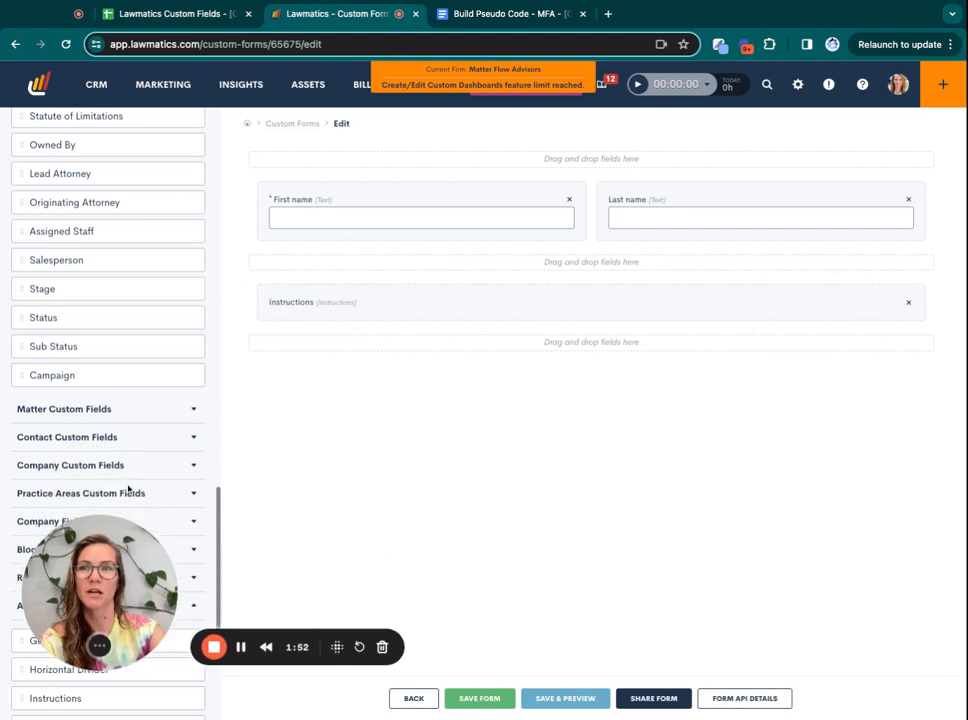
Paste the copied survey questions into the Instructions block and save the form.
click(432, 301)
key(super+v)
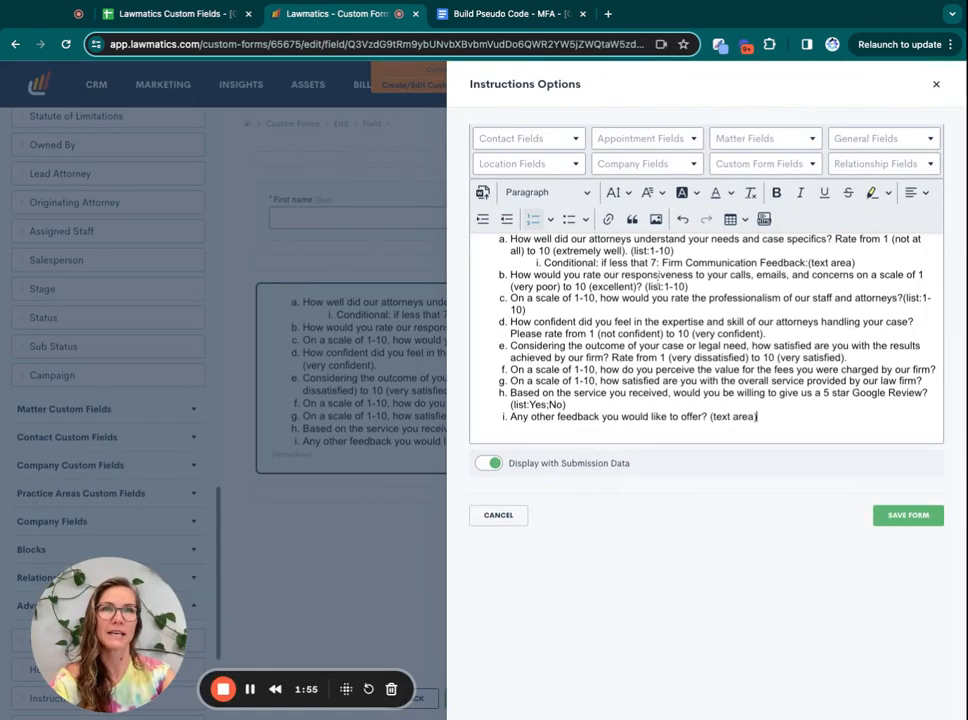
click(907, 516)
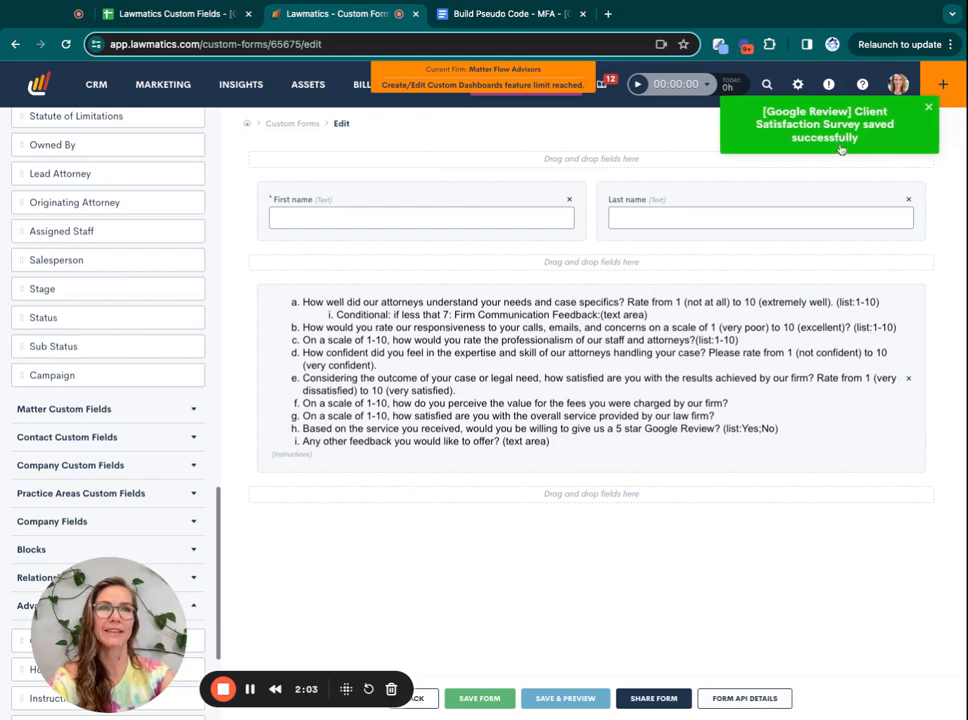
click(489, 701)
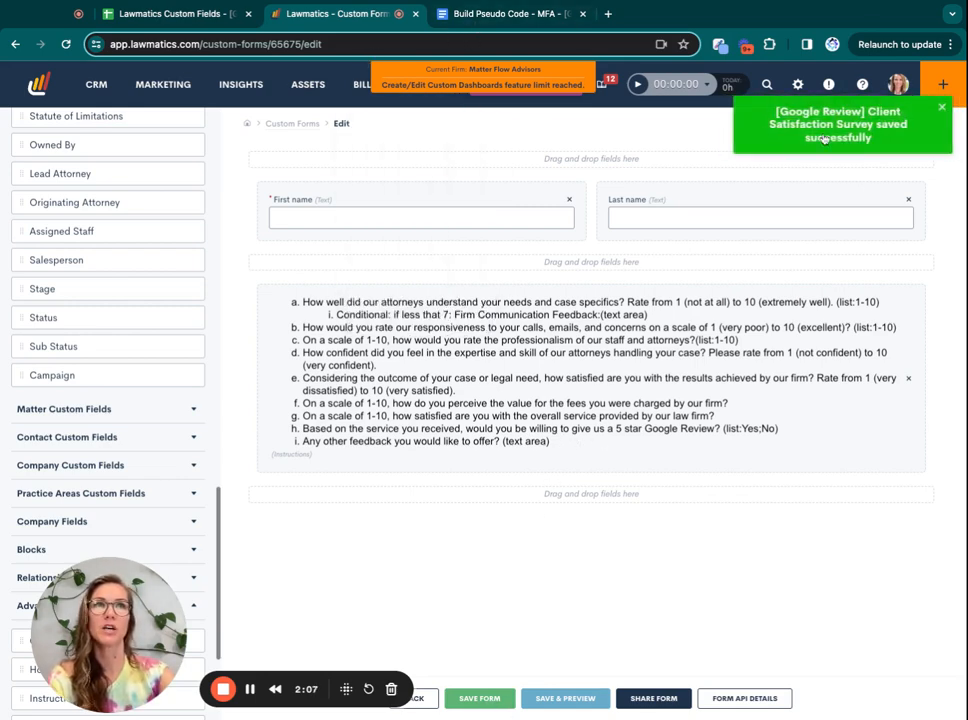
Open the Lawmatics Automations list and check its [Google Review] search term.
mouse_move(163, 84)
click(203, 125)
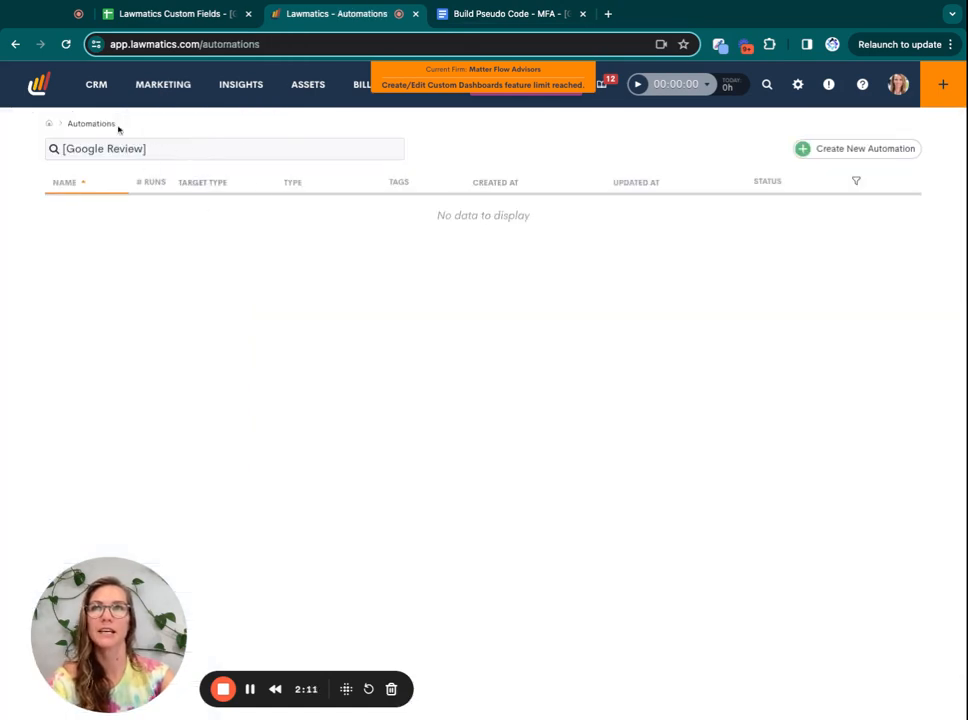
triple_click(63, 148)
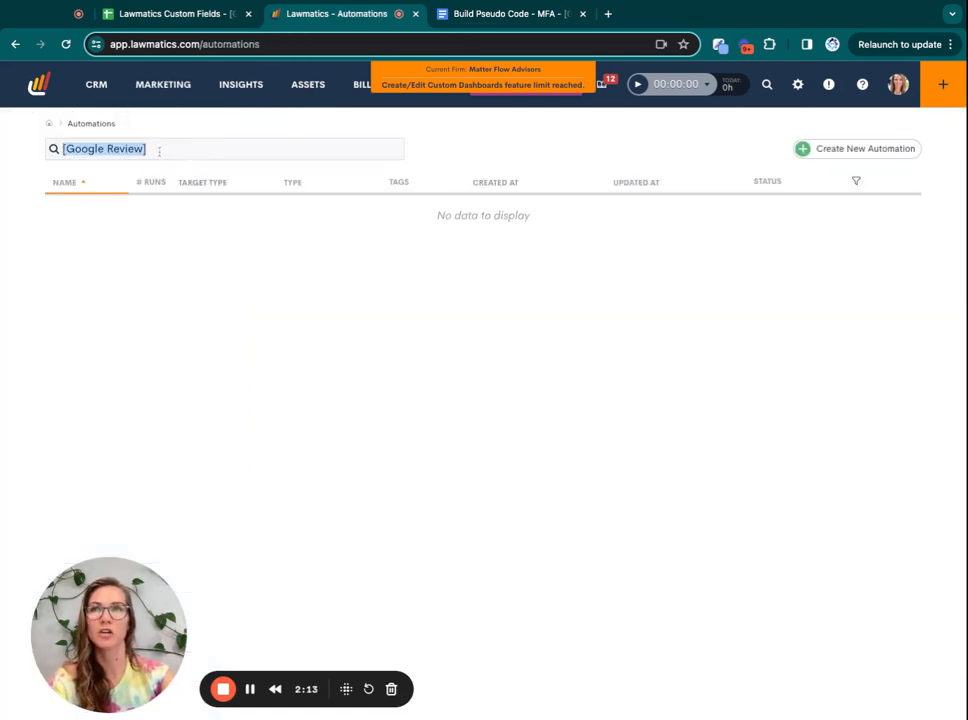
Copy the first automation's name, "[Google Review] Send Client Satisfaction Survey Form", from the pseudo code document in Google Docs.
click(485, 13)
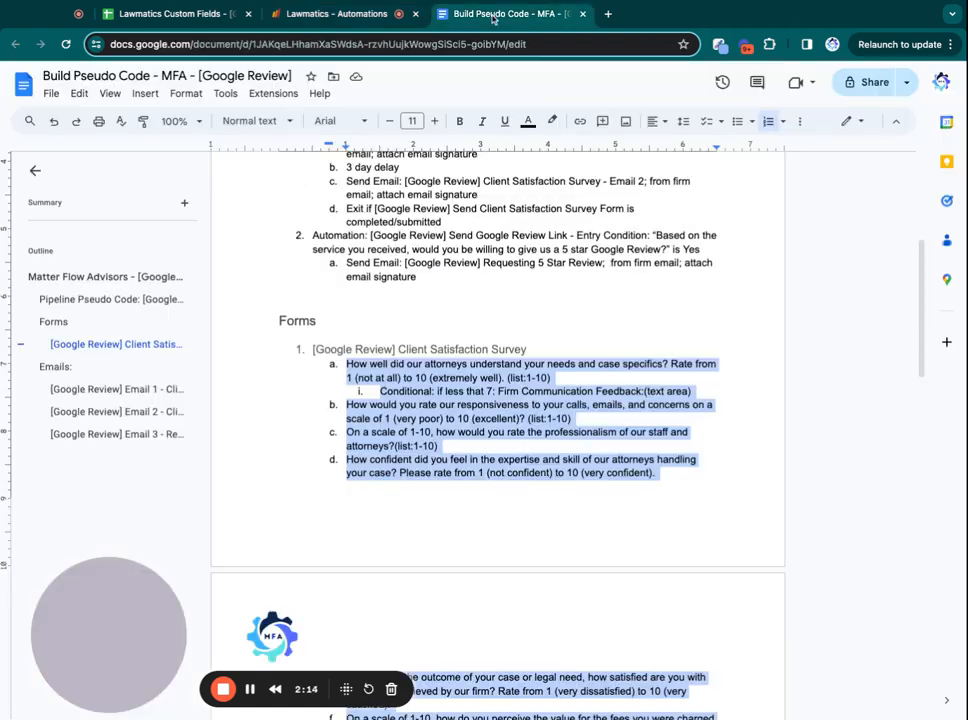
click(486, 326)
scroll(488, 330, up, 2)
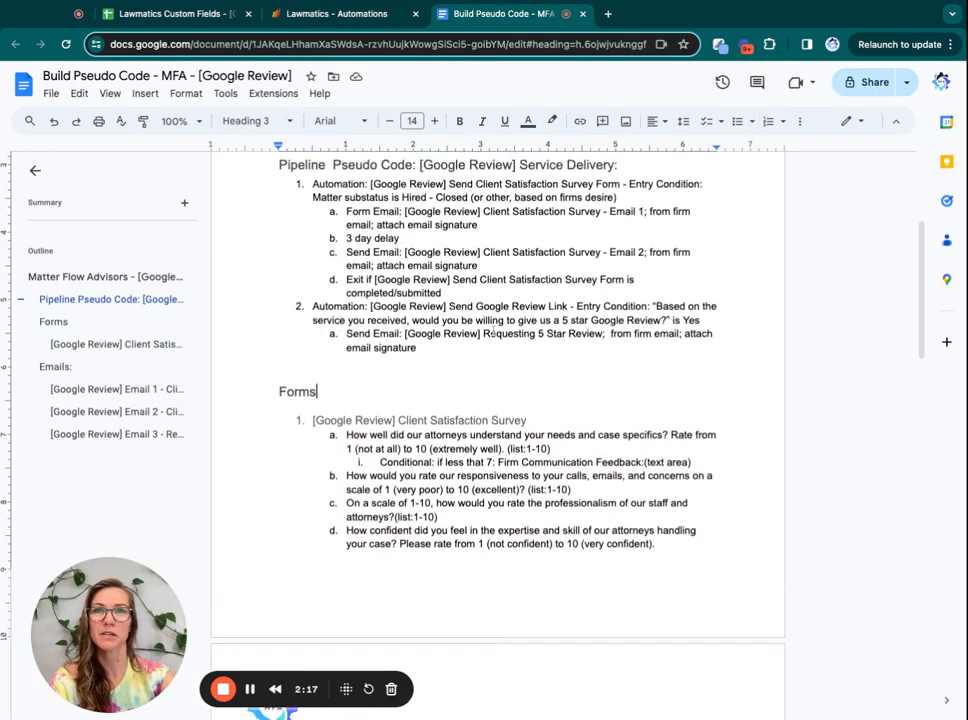
scroll(492, 332, up, 5)
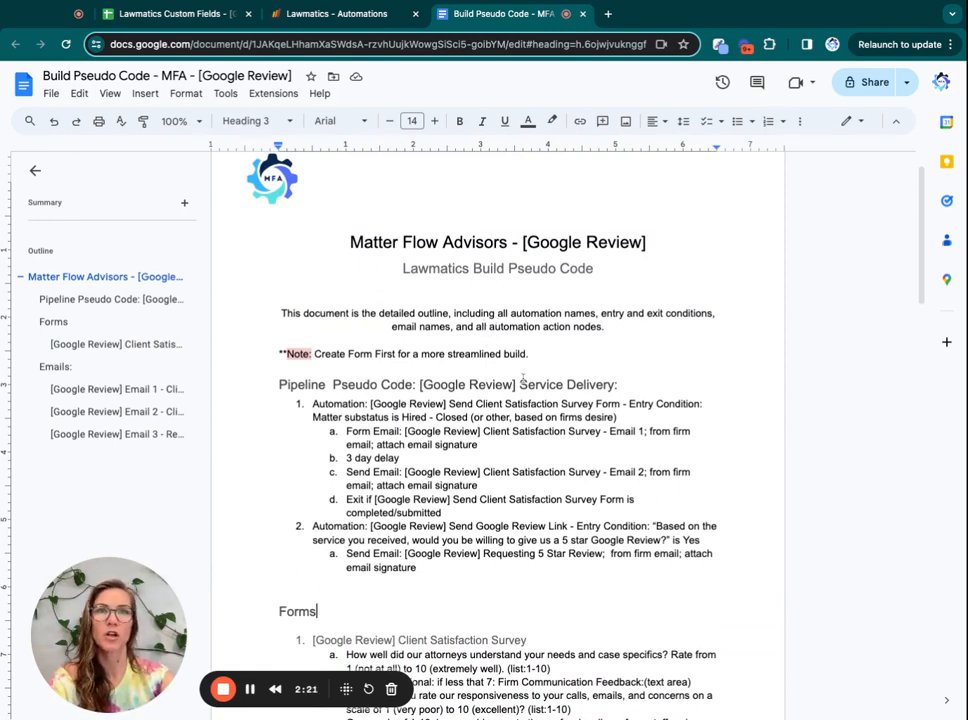
drag(515, 385, 419, 385)
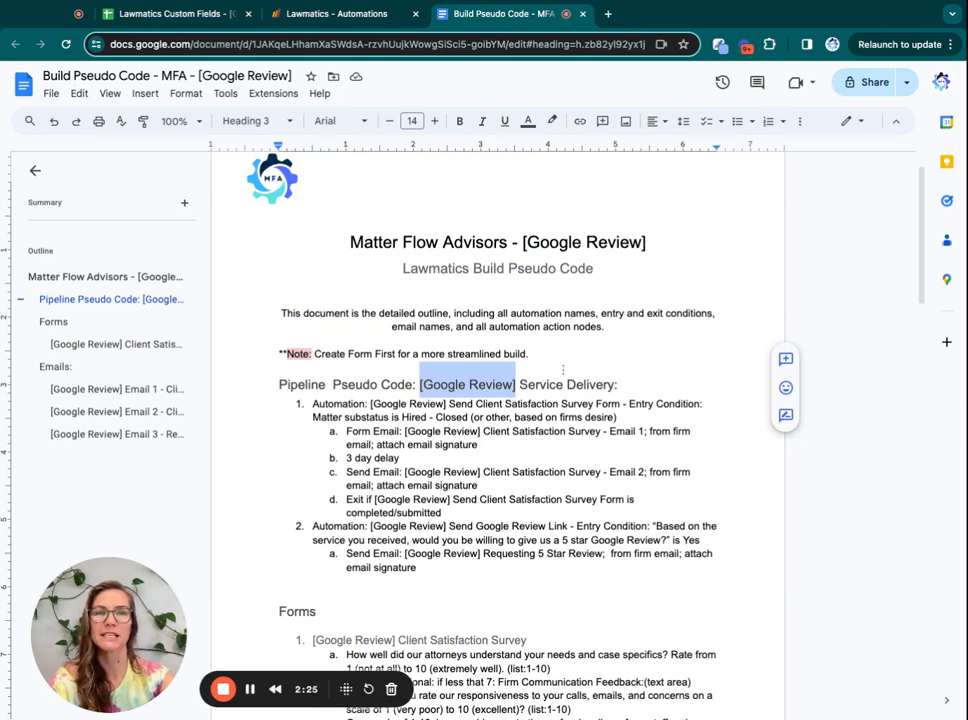
click(565, 384)
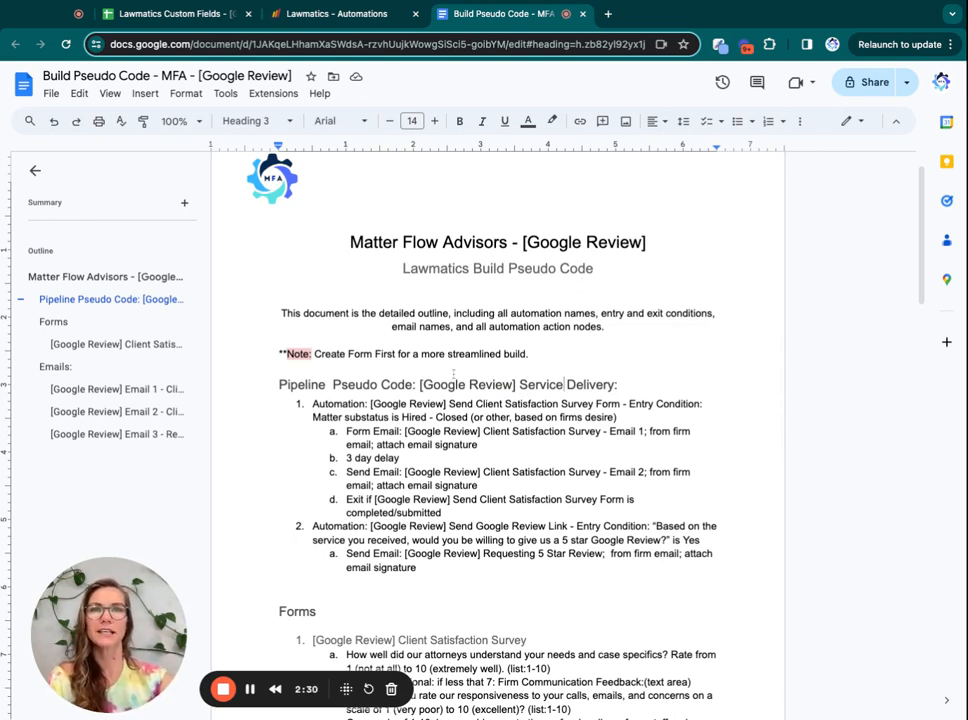
click(371, 404)
drag(371, 404, 626, 404)
key(ctrl+c)
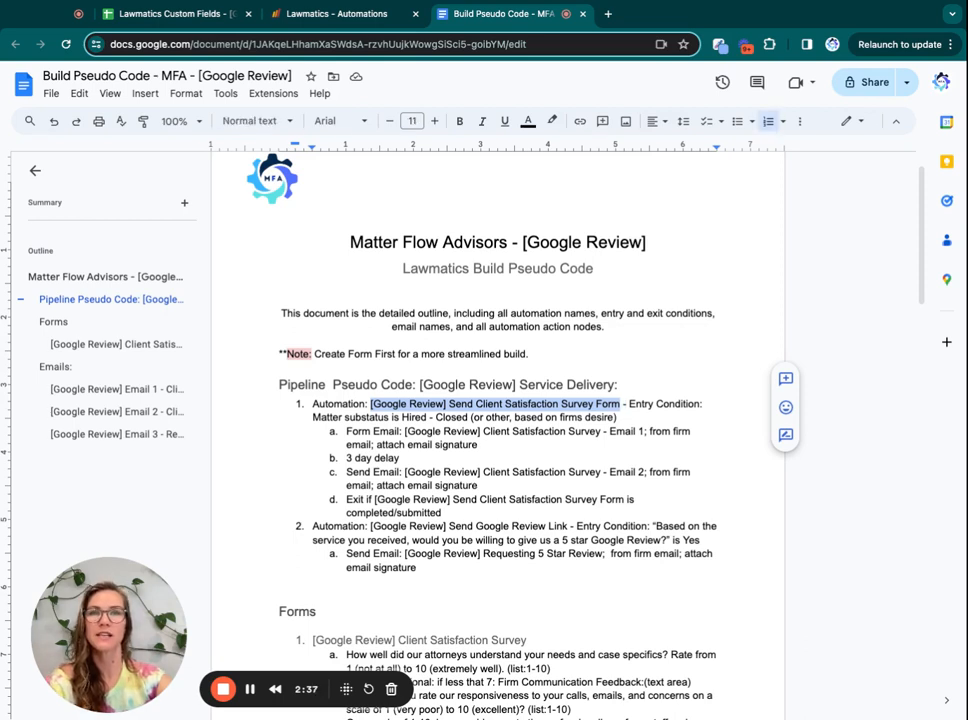
Back in Lawmatics, create a trigger automation for Matters with the copied name "[Google Review] Send Client Satisfaction Survey Form" and status All Hired.
click(335, 14)
click(828, 150)
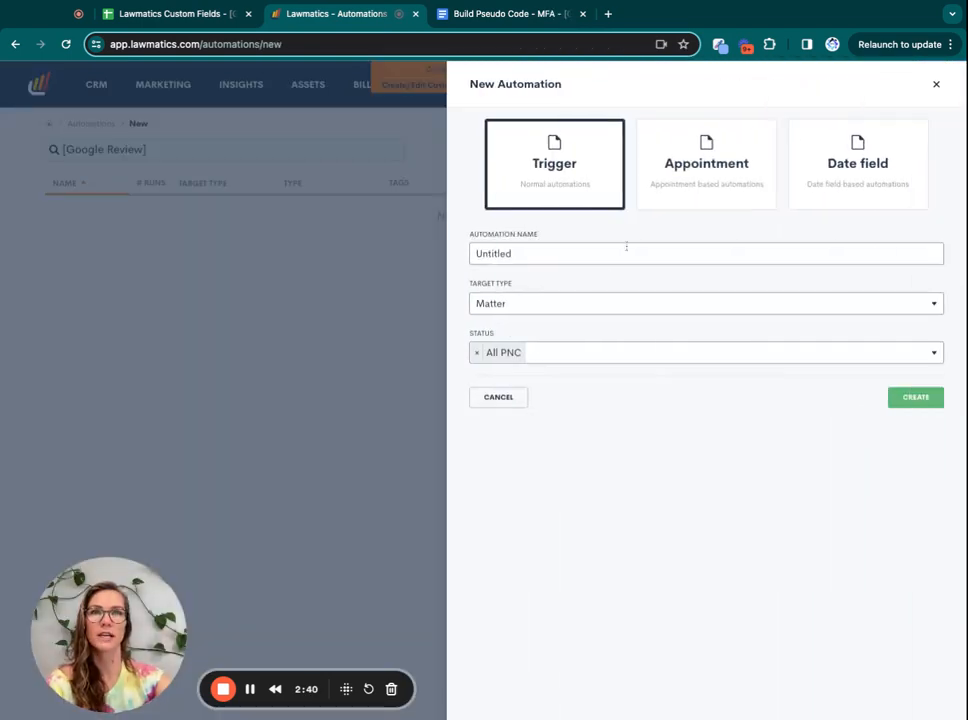
click(585, 253)
key(ctrl+a)
key(ctrl+v)
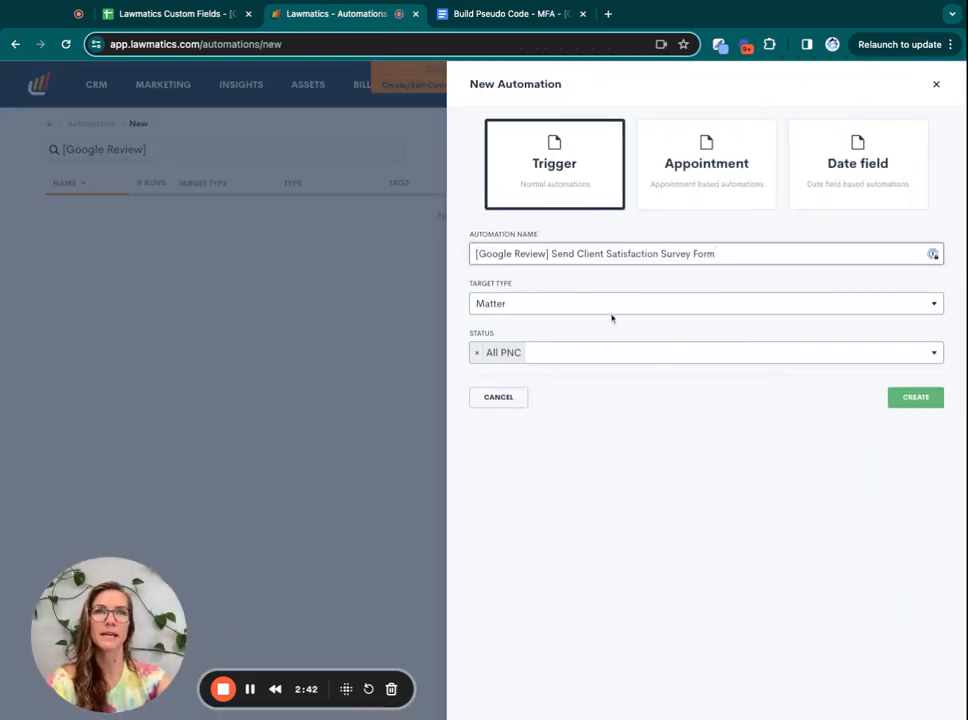
click(477, 352)
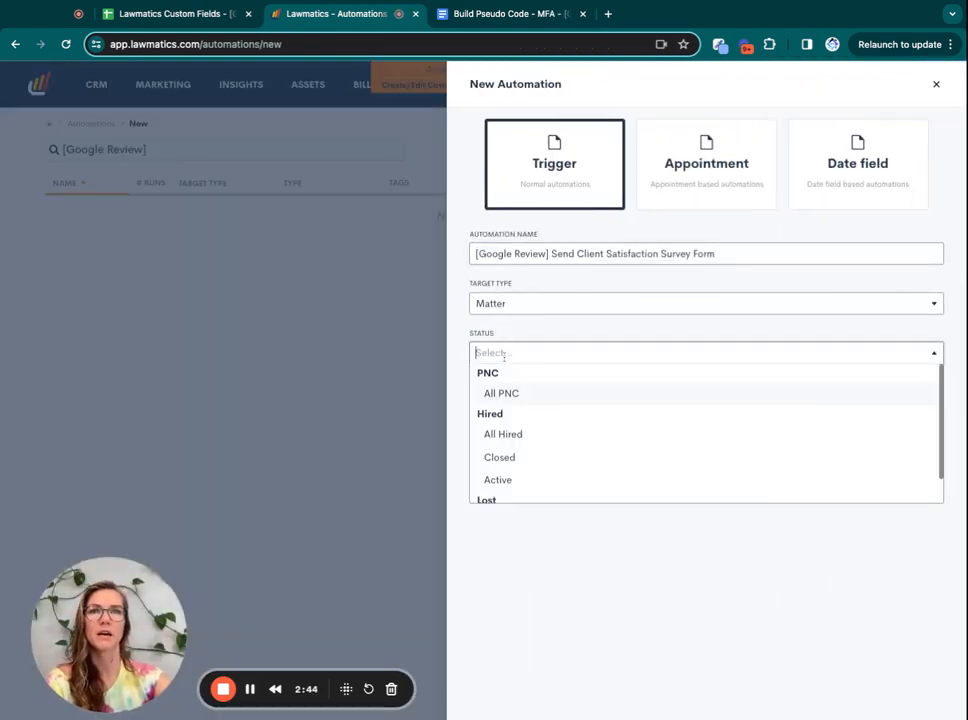
click(519, 436)
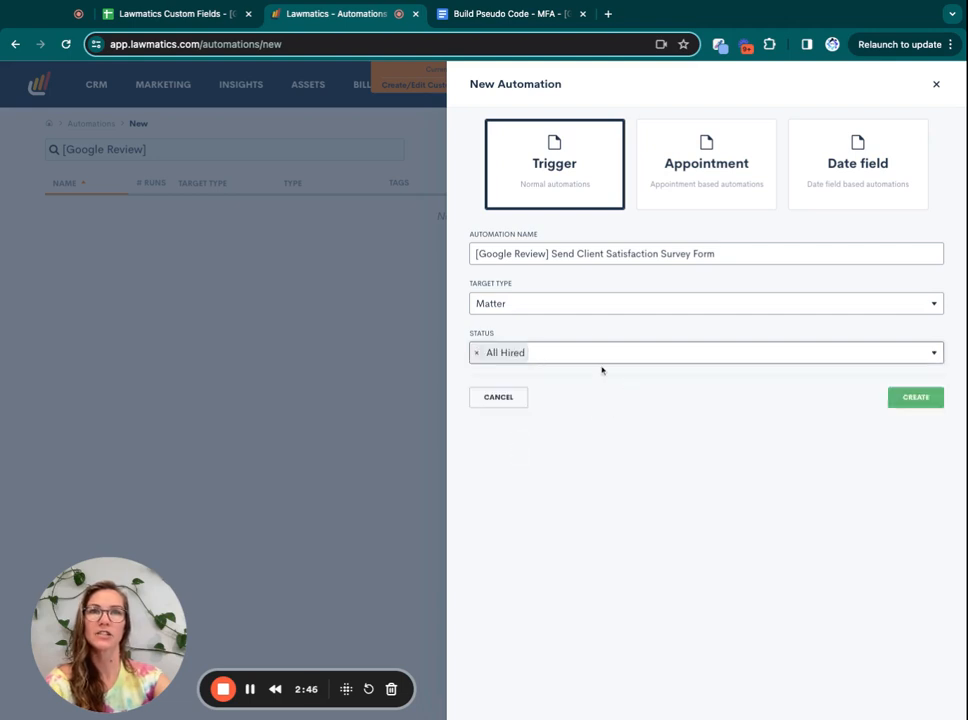
click(930, 403)
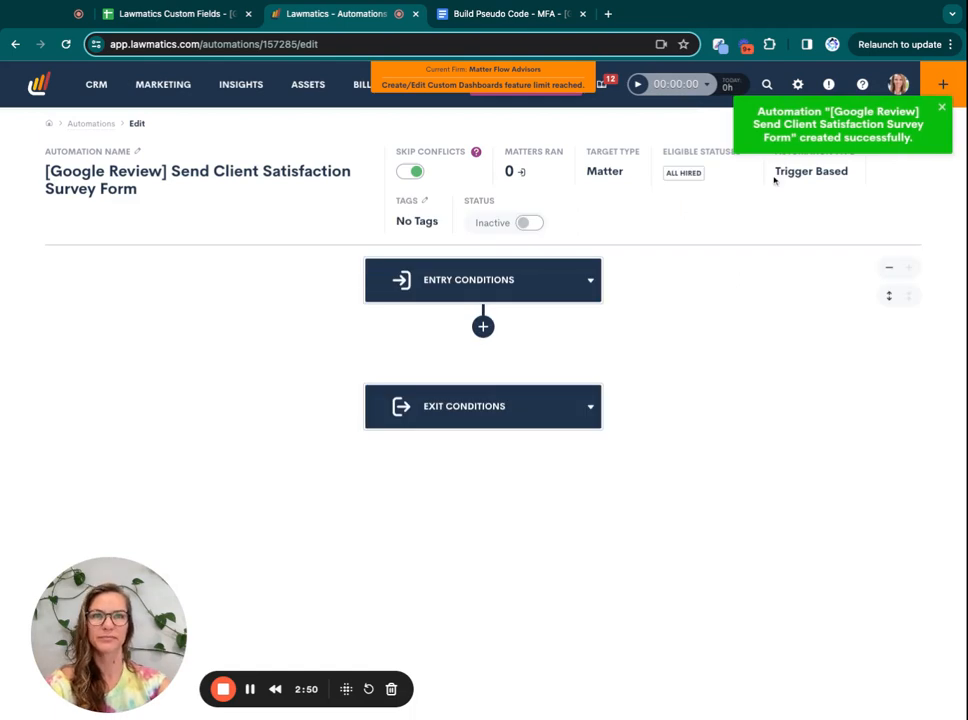
Add and save an entry condition that matches on fields, with Sub Status equal to Closed.
click(501, 280)
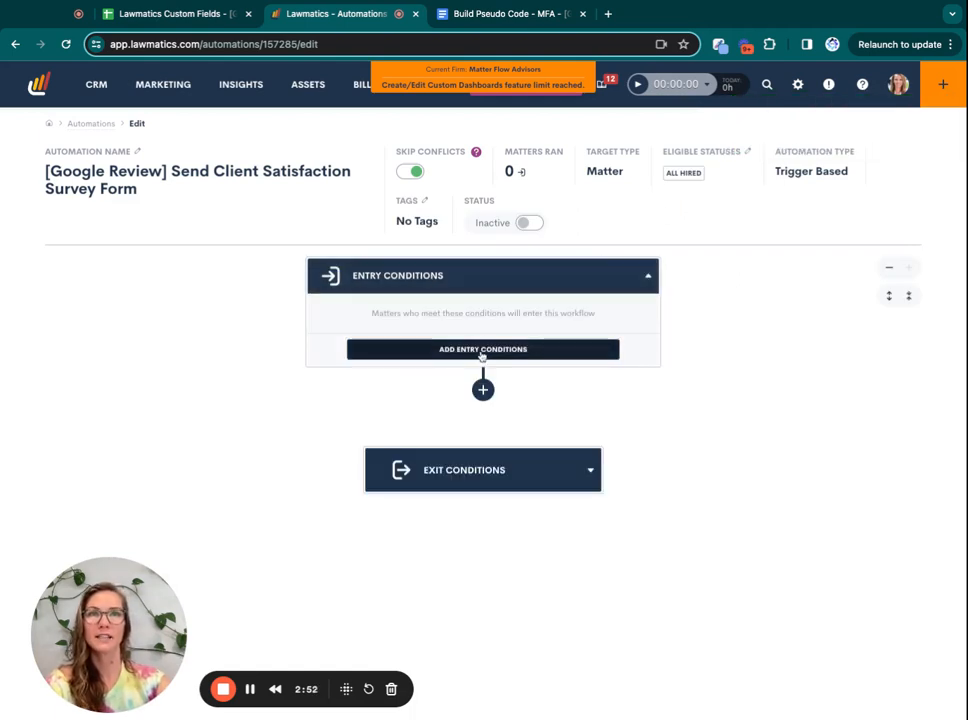
click(482, 350)
click(608, 615)
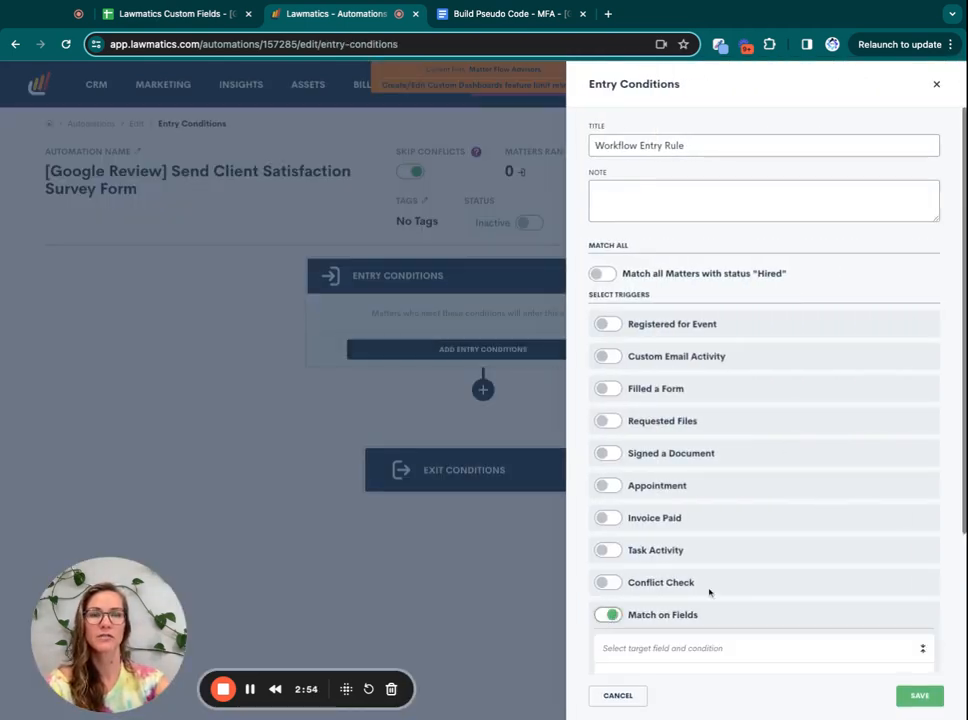
scroll(700, 575, down, 3)
click(674, 510)
text(sub)
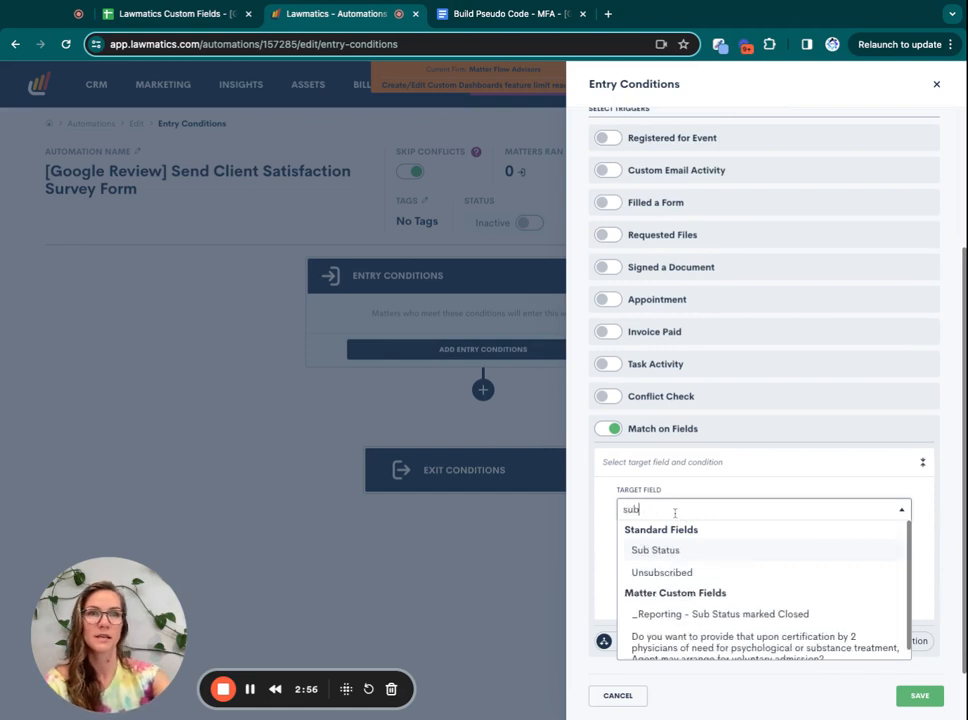
click(655, 550)
click(655, 578)
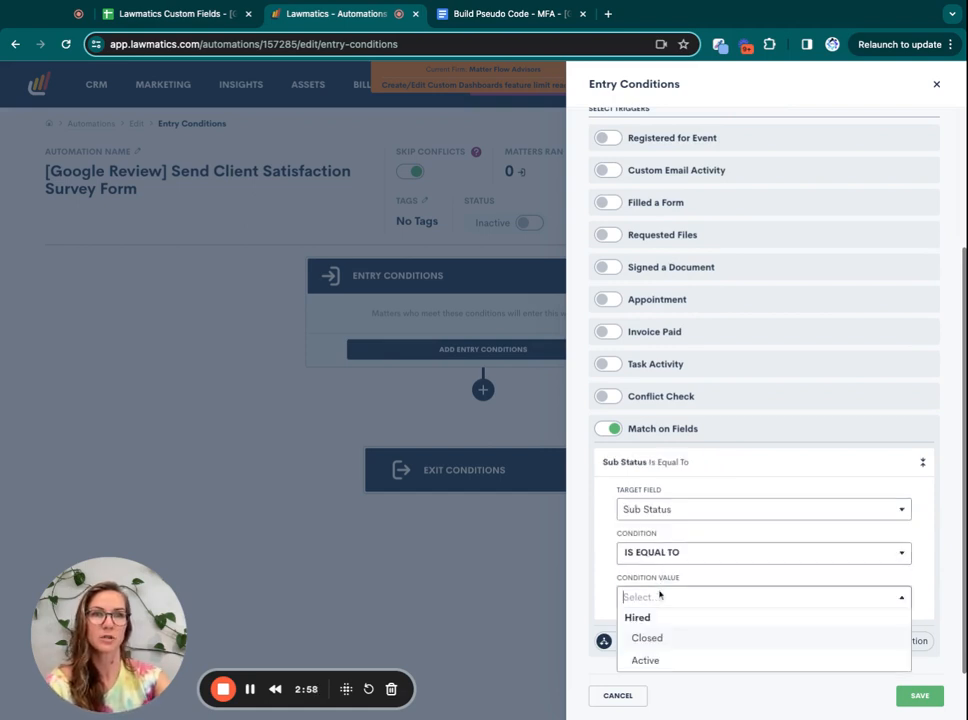
click(663, 639)
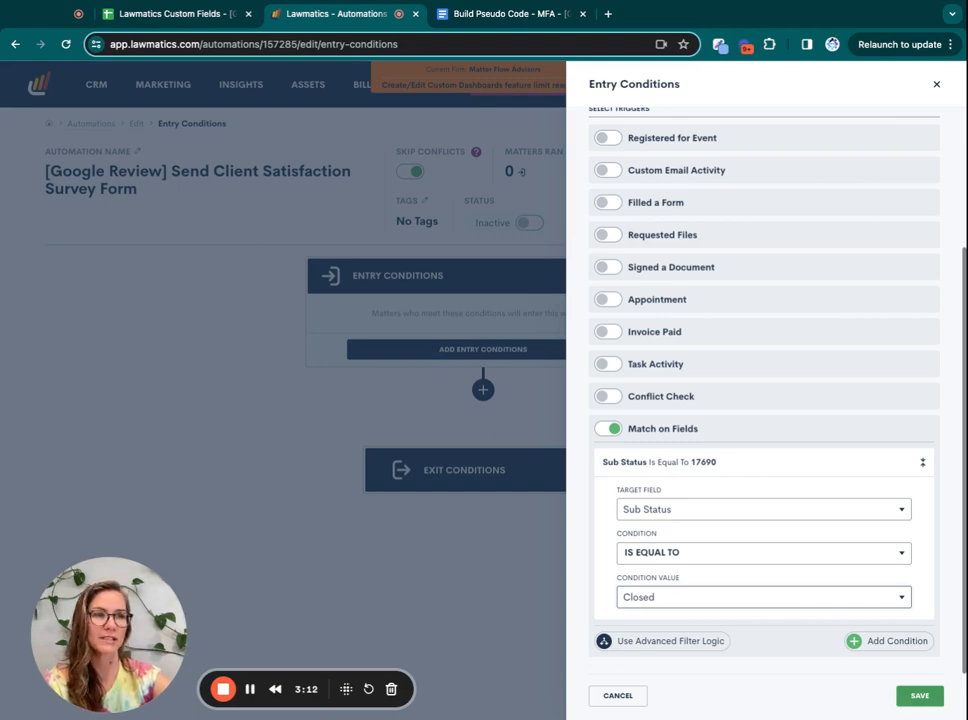
click(919, 695)
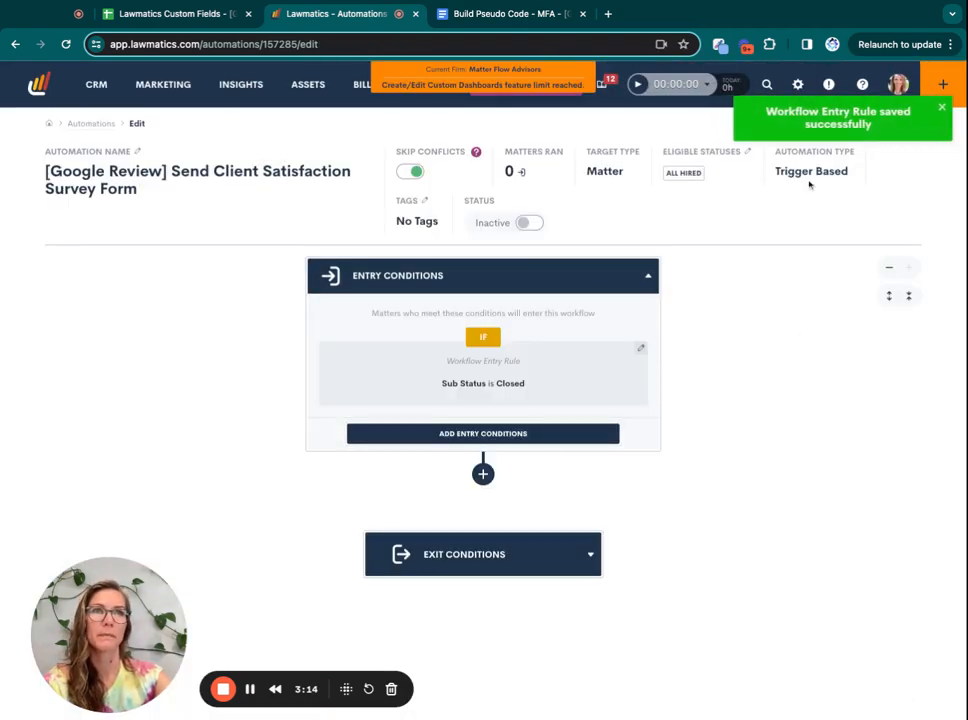
Copy the first email's name, "[Google Review] Client Satisfaction Survey - Email 1", from the pseudo code document in Google Docs.
click(506, 20)
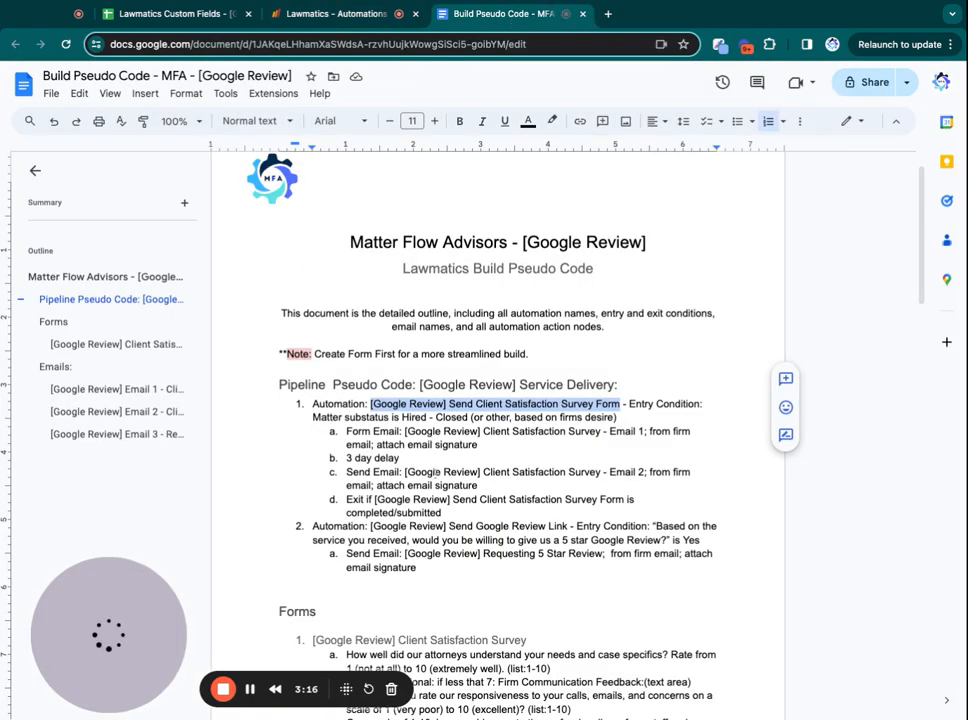
click(440, 442)
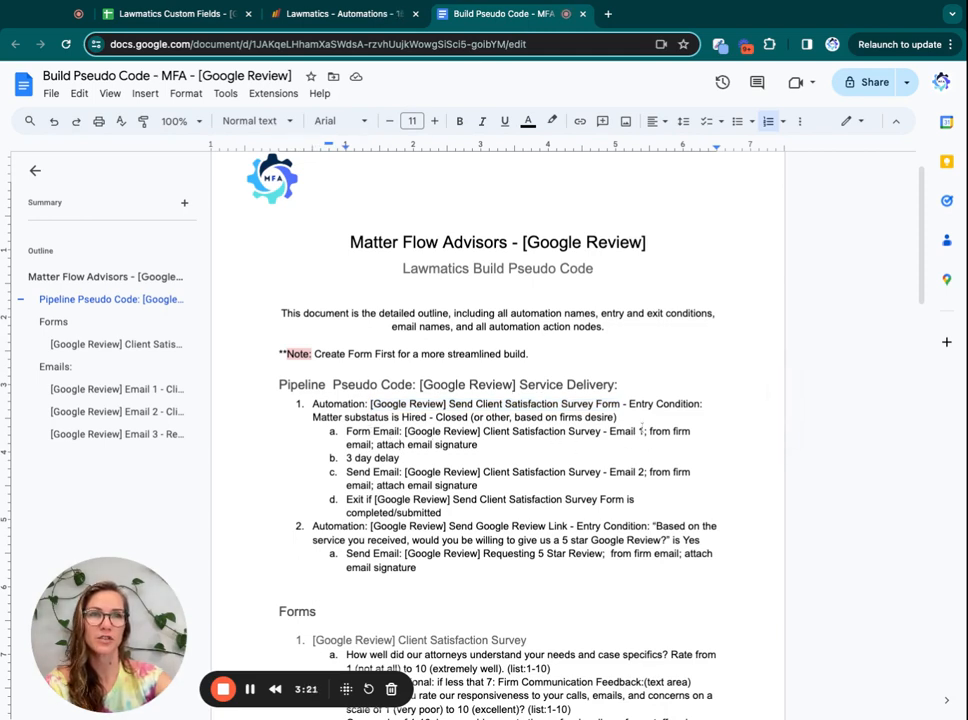
drag(642, 428, 404, 431)
key(ctrl+c)
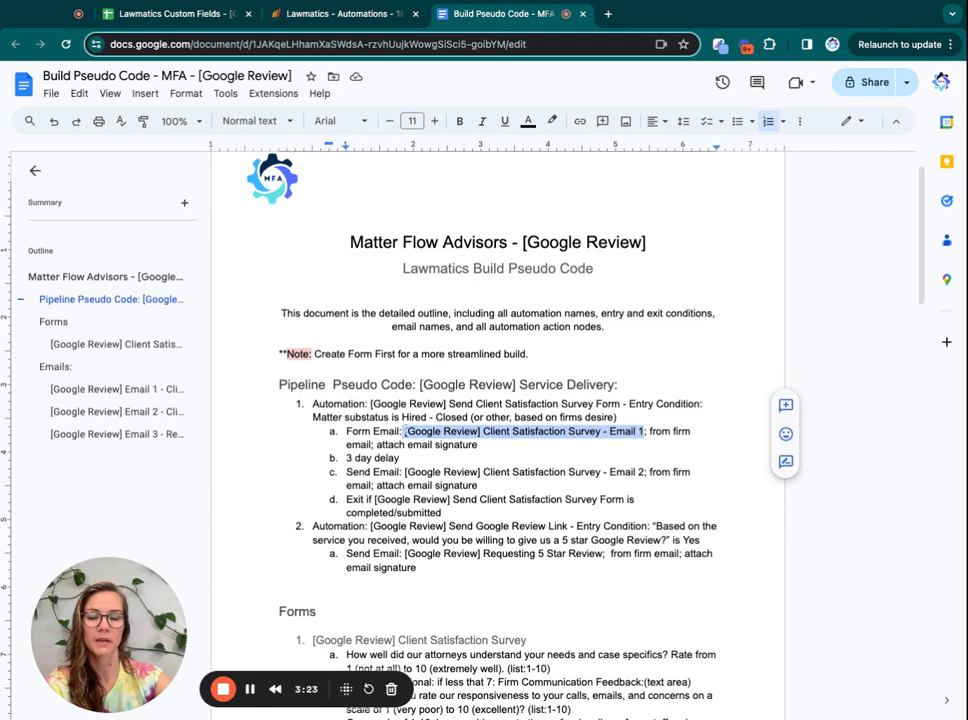
In the Lawmatics automation, add a Send Email action with a new plain text email named "[Google Review] Client Satisfaction Survey - Email 1".
click(372, 17)
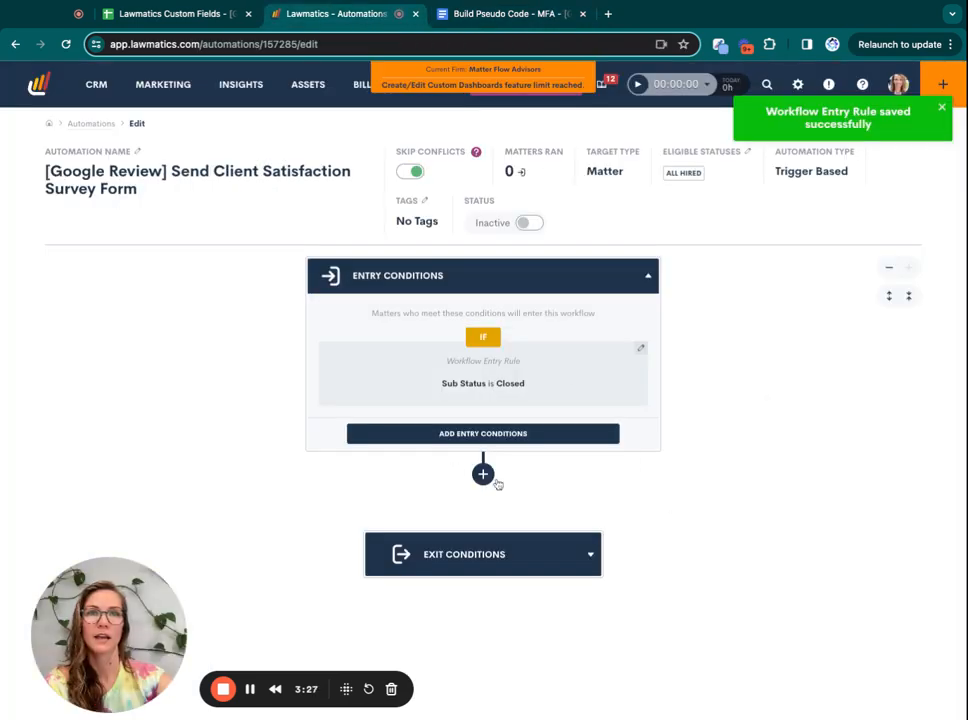
click(481, 474)
click(360, 565)
click(680, 145)
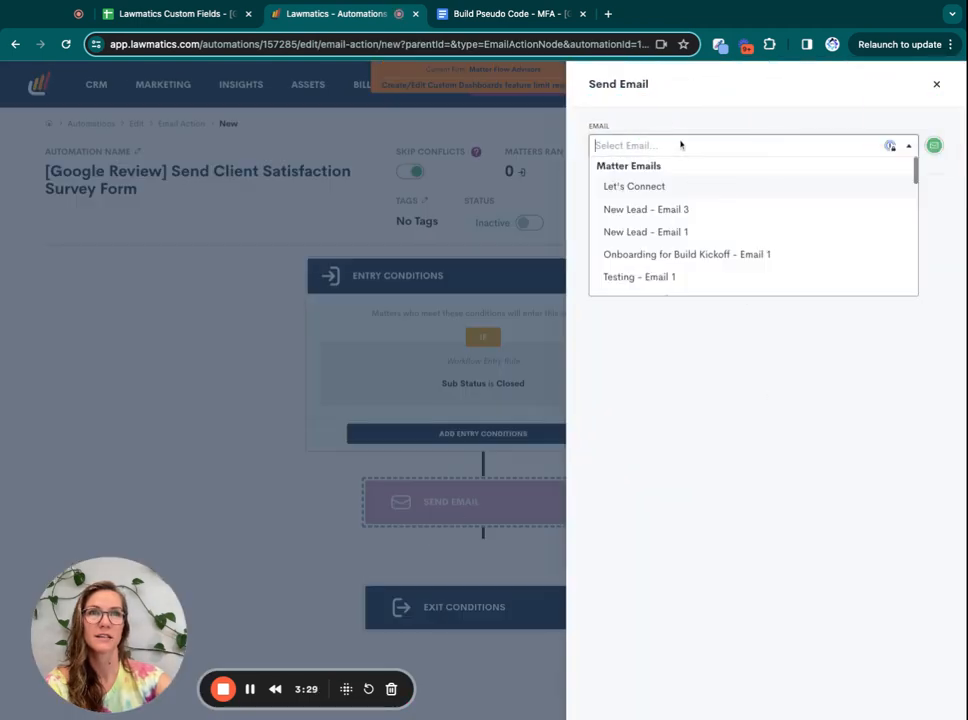
click(892, 120)
drag(892, 120, 938, 147)
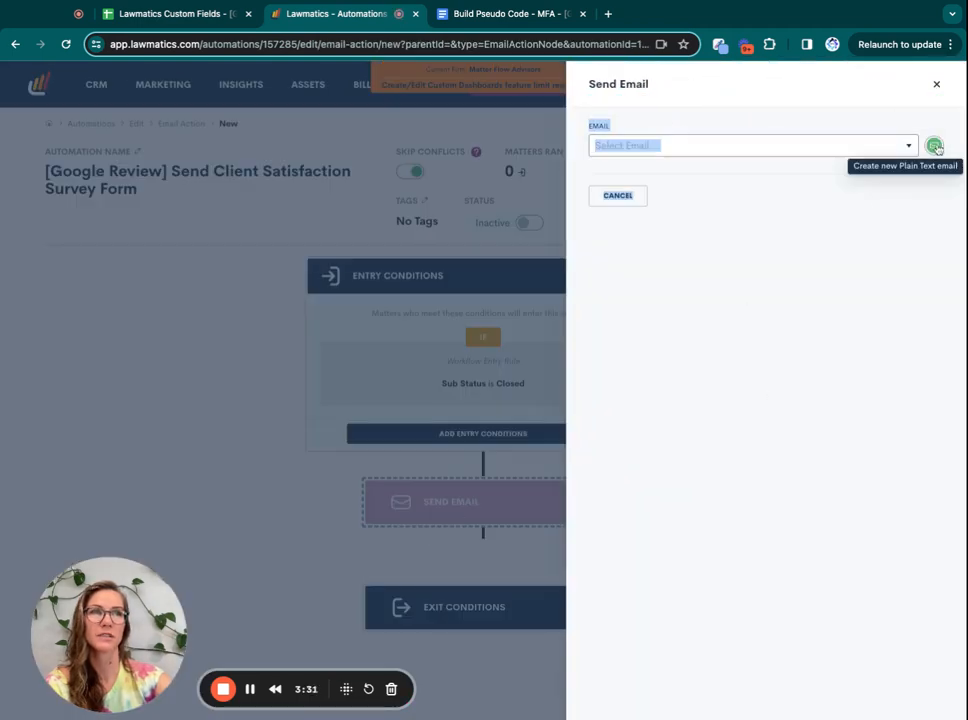
click(934, 146)
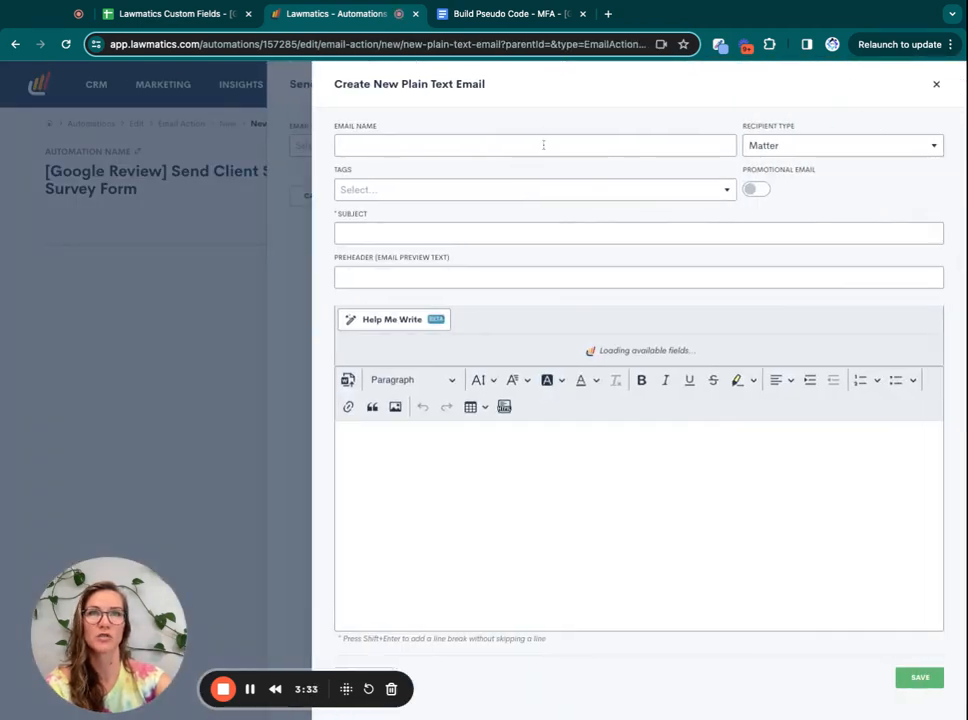
click(542, 145)
key(ctrl+v)
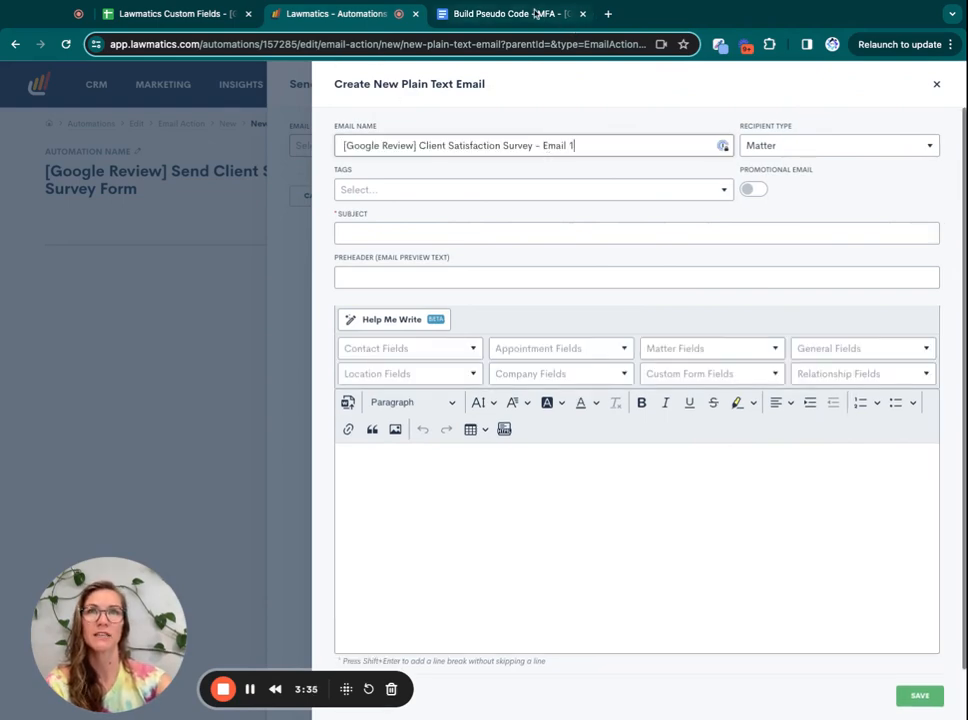
Copy the Email 1 subject, "Help Us Serve You Better: Share Your Thoughts in a Quick Survey", from Google Docs into the Lawmatics email's subject.
click(500, 14)
scroll(524, 450, down, 1)
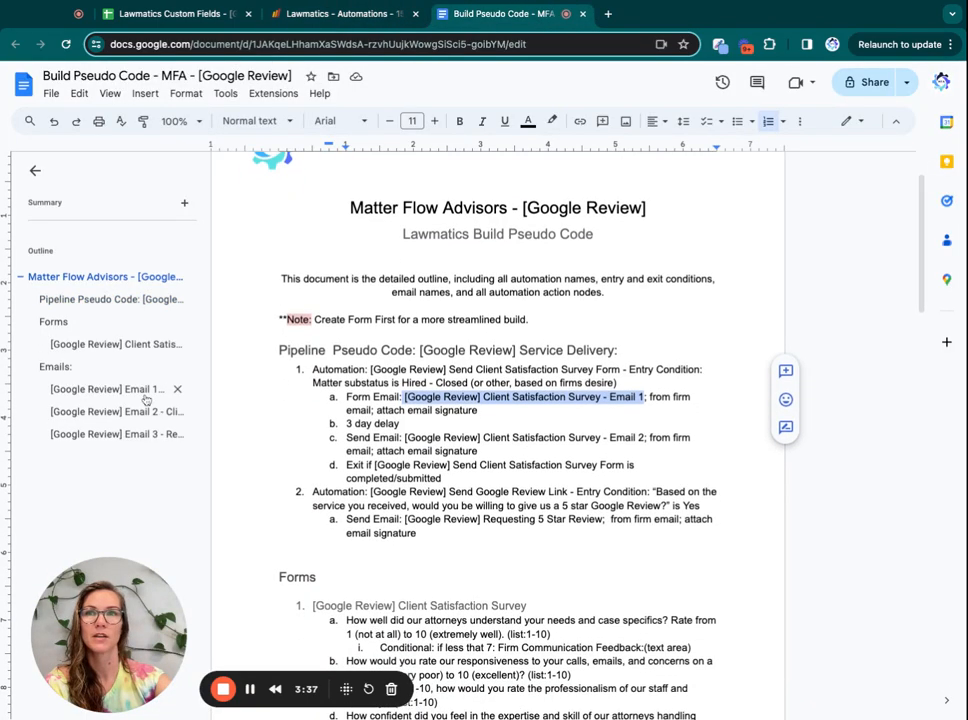
click(117, 389)
drag(385, 215, 690, 216)
key(ctrl+c)
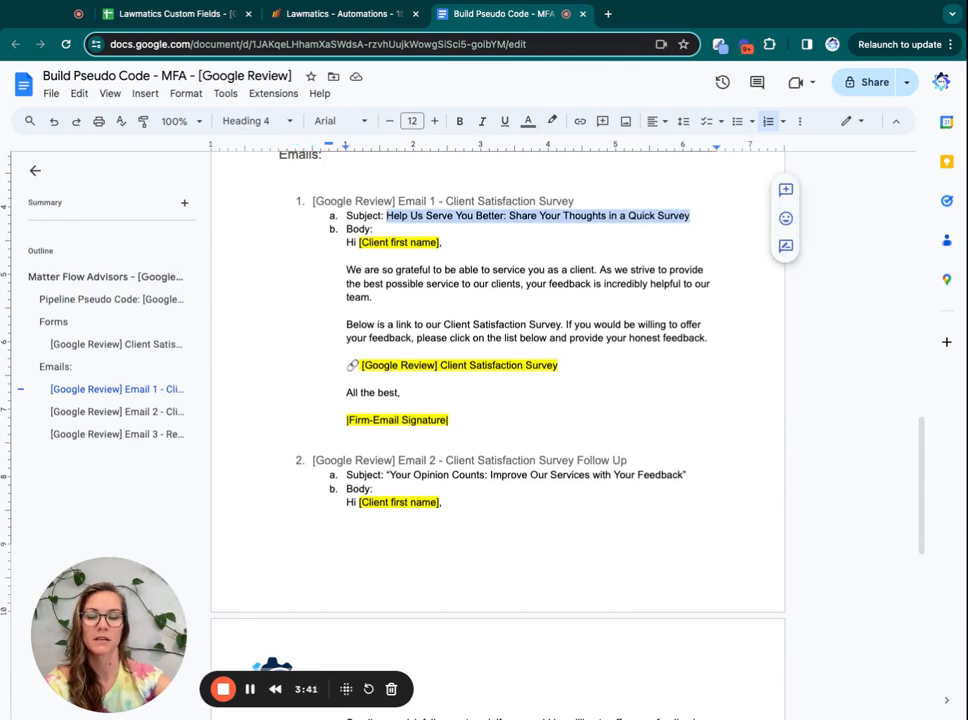
click(376, 18)
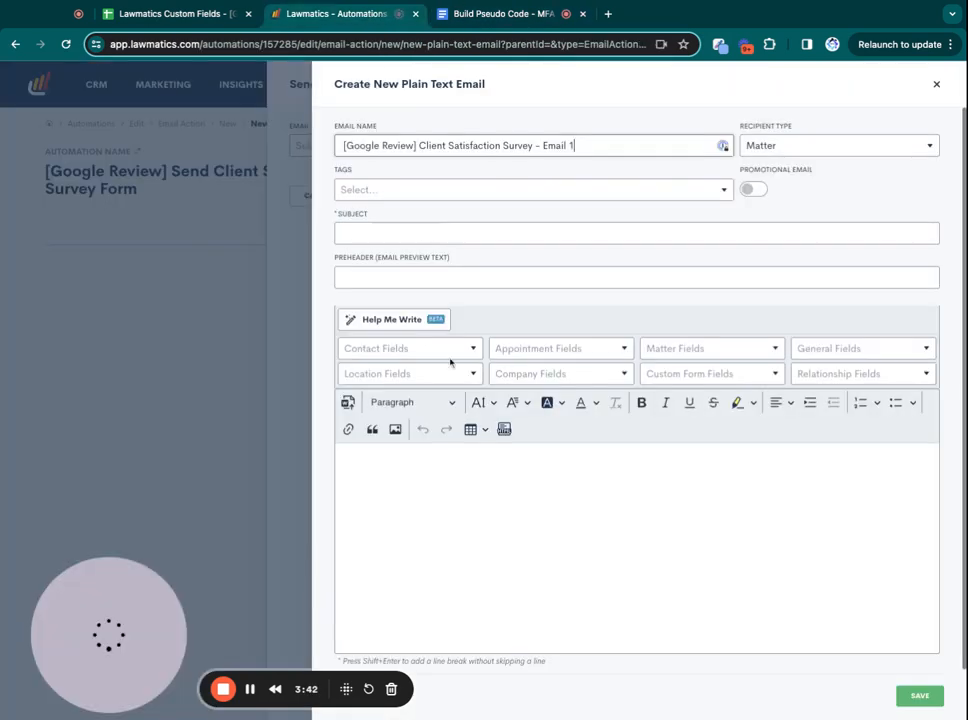
click(406, 232)
key(ctrl+v)
Copy the Email 1 body, from the greeting through the signature placeholder, from the Google Docs document into the Lawmatics email body.
click(495, 18)
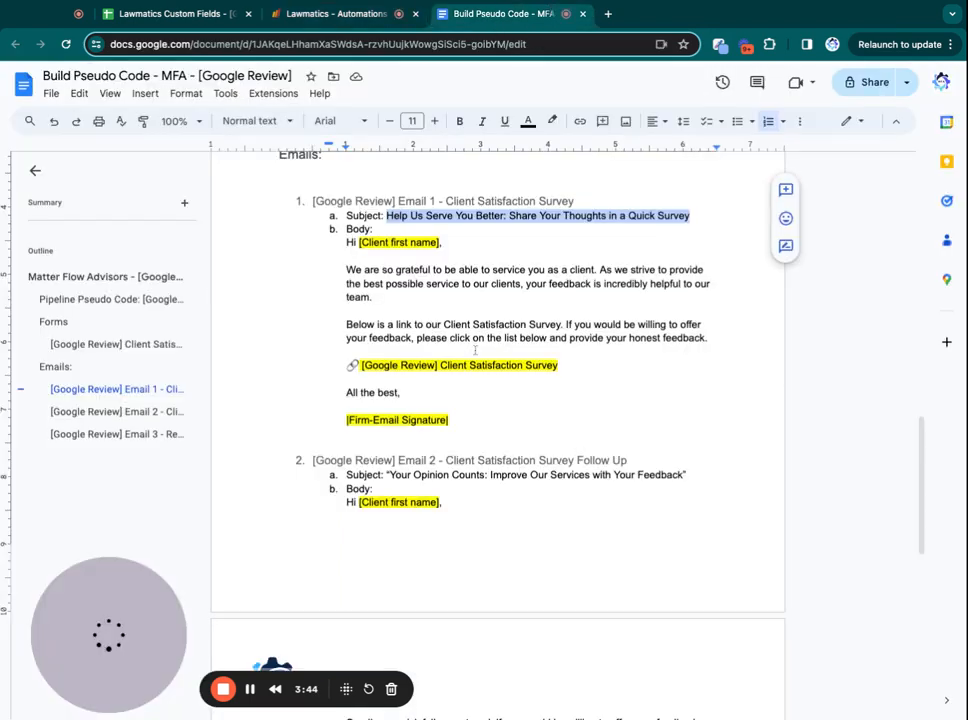
mouse_move(346, 242)
mouse_down()
mouse_move(378, 367)
mouse_move(484, 423)
mouse_up()
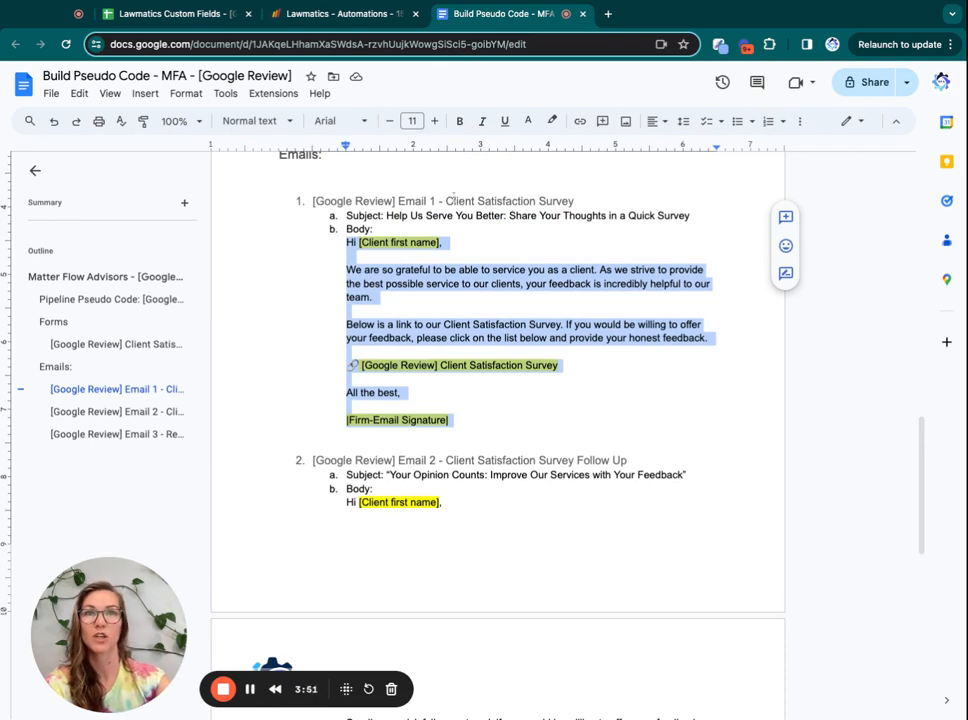
click(318, 16)
click(529, 556)
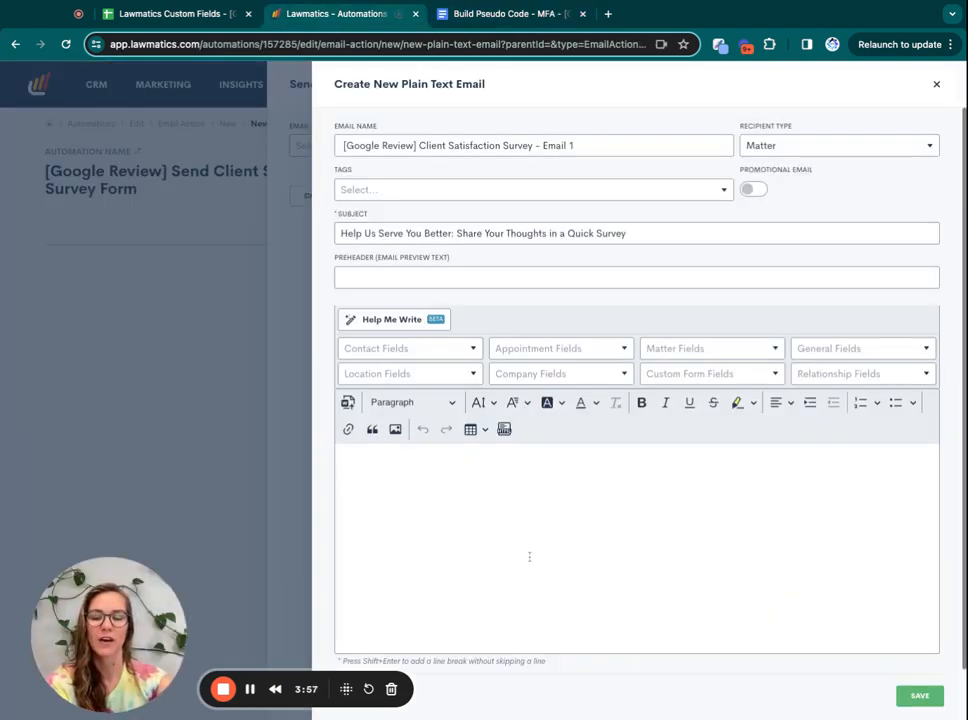
text(Hi [Client first name], We are so grateful to be able to service you as a client. As we strive to provide the best possible service to our clients, your feedback is incredibly helpful to our team. Below is a link to our Client Satisfaction Survey. If you would be willing to offer your feedback, please click on the list below and provide your honest feedback. [Google Review] Client Satisfaction Survey All the best, |Firm-Email Signature|)
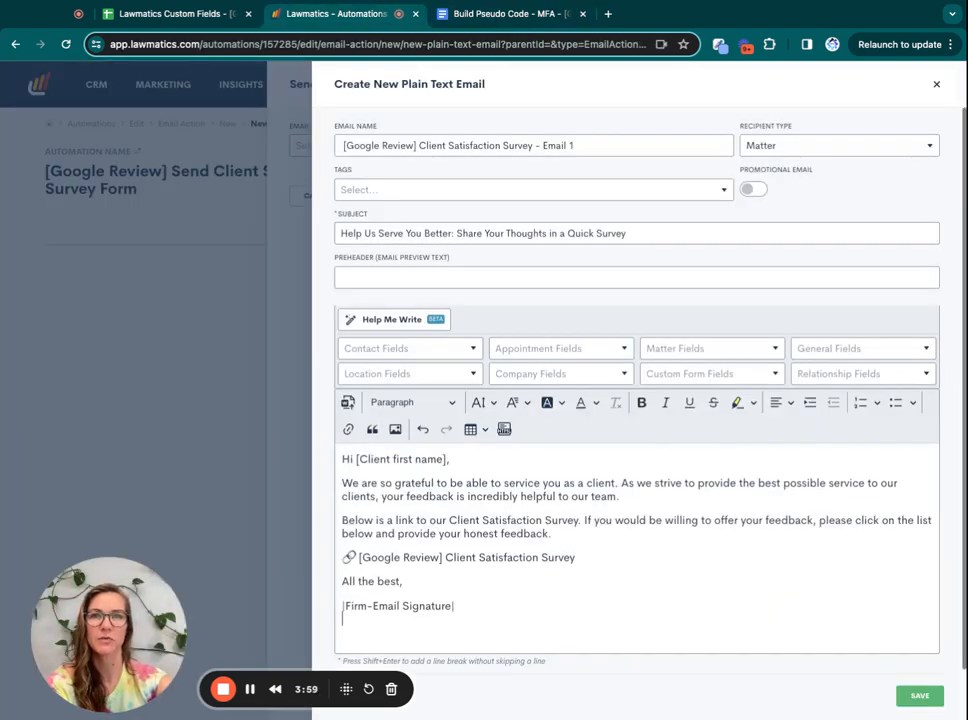
Replace the [Client first name] placeholder in the greeting with the first-name contact merge field.
drag(448, 459, 356, 459)
key(BackSpace)
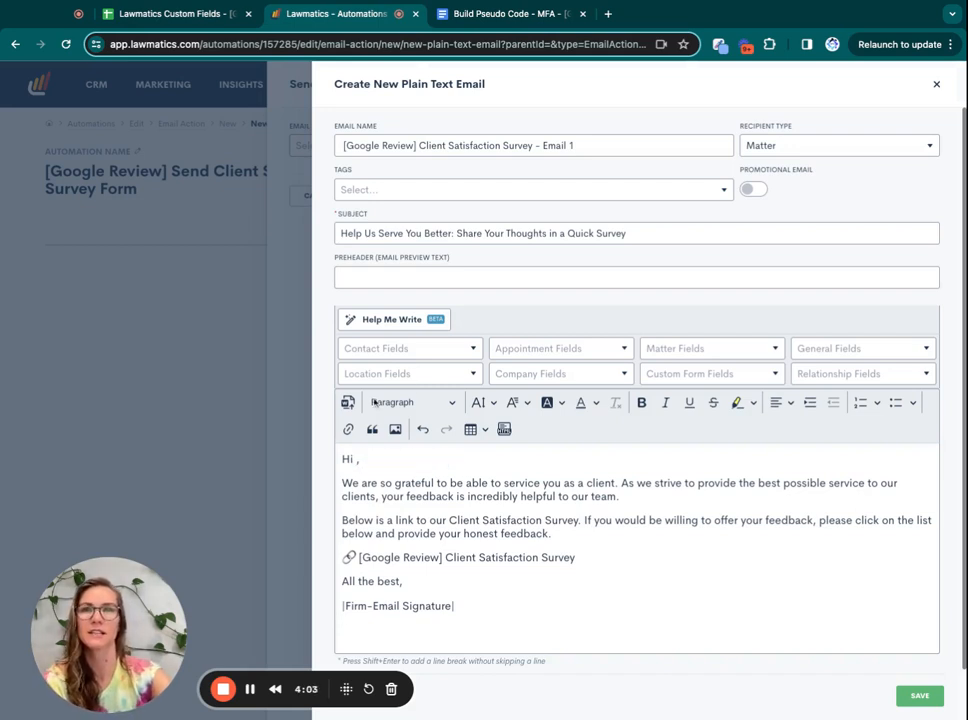
click(408, 349)
click(377, 389)
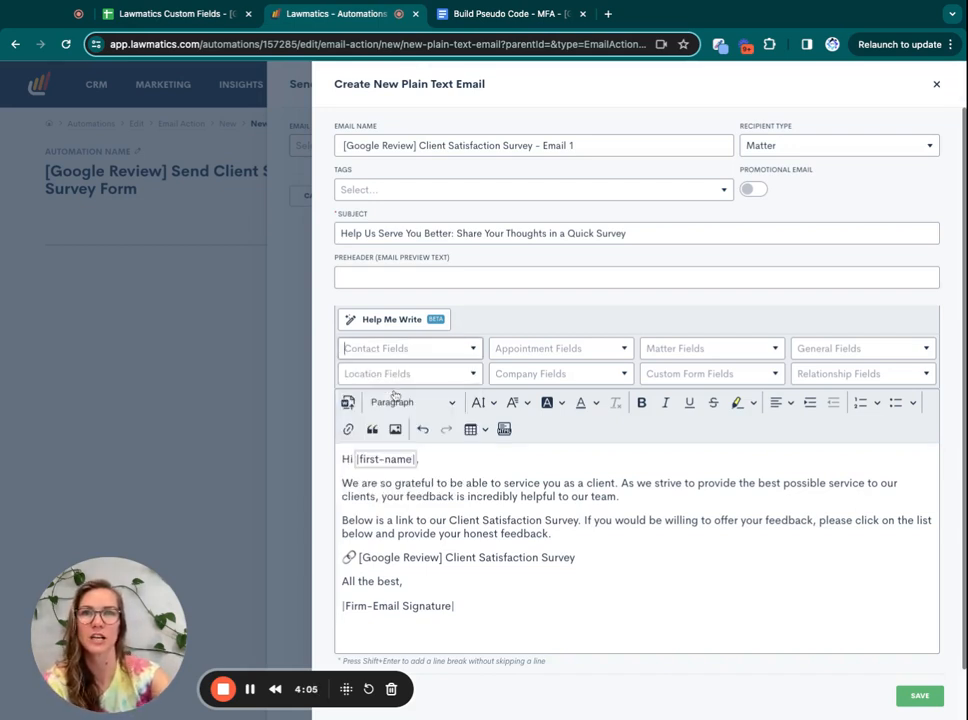
Replace the "[Google Review] Client Satisfaction Survey" placeholder text beside the link icon with the survey's custom form merge field.
click(658, 576)
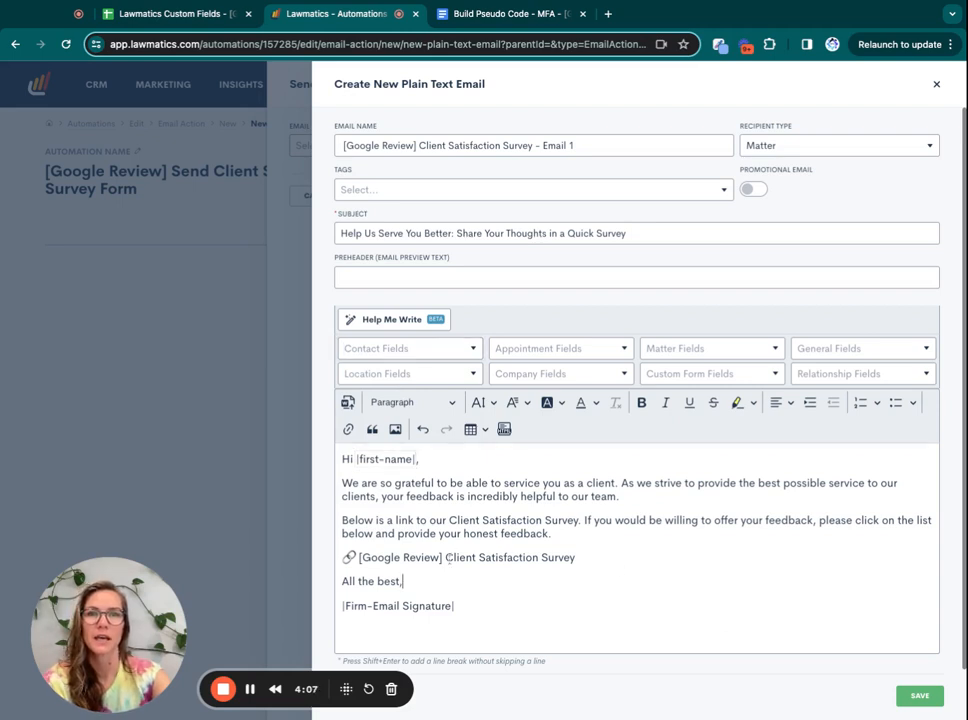
key(shift+Left)
key(shift+Left)
key(shift+Left)
key(shift+Left)
key(shift+Left)
key(shift+Left)
key(shift+Left)
key(shift+Left)
key(shift+Left)
key(shift+Left)
key(shift+Left)
key(shift+Left)
key(shift+Left)
key(shift+Left)
key(shift+Left)
key(shift+Left)
key(shift+Left)
key(shift+Left)
key(shift+Left)
key(shift+Left)
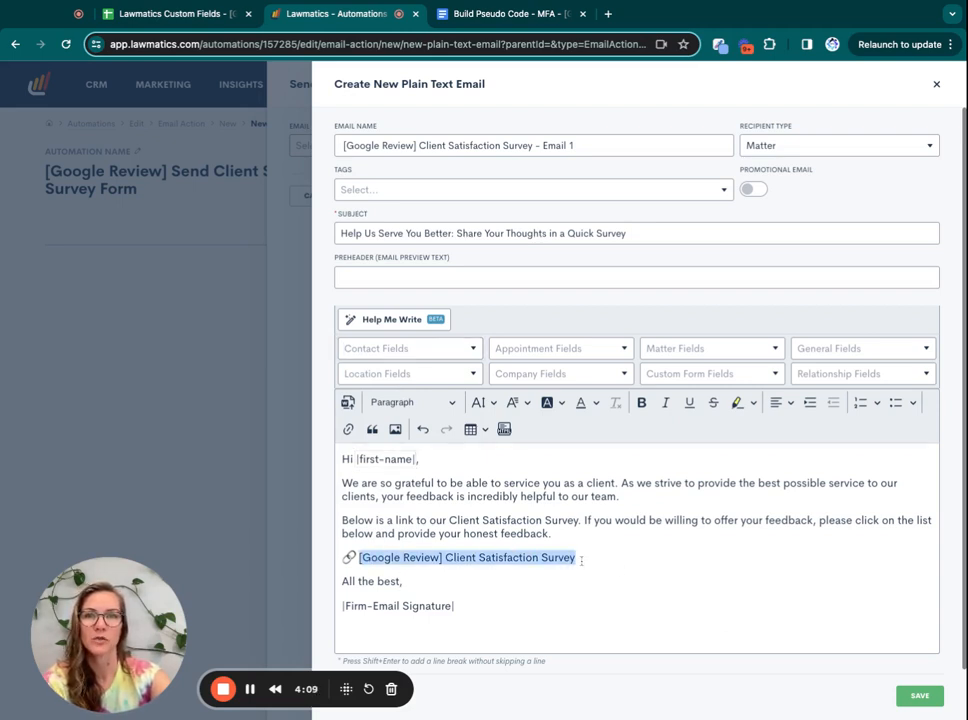
click(737, 376)
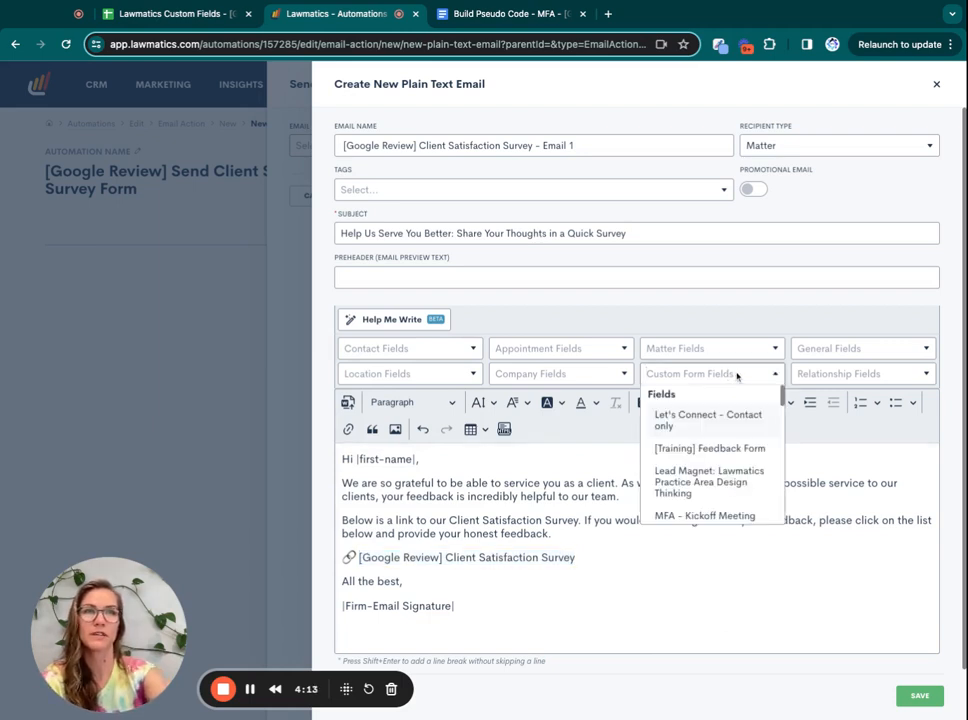
text(goog)
click(735, 416)
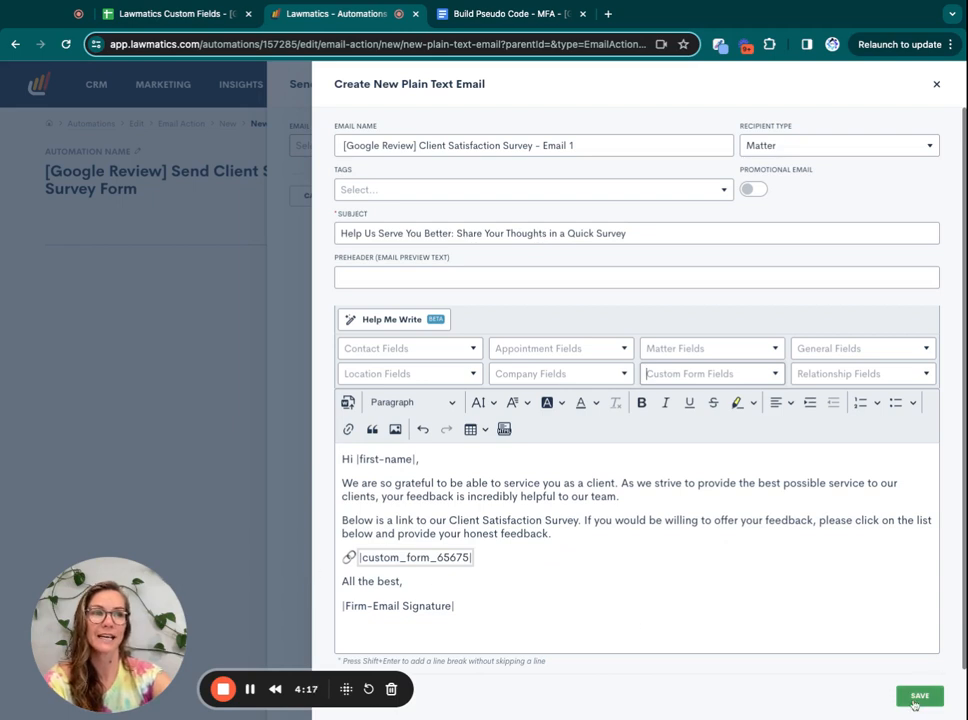
Delete the Firm-Email Signature placeholder below "All the best," and save the email.
triple_click(488, 610)
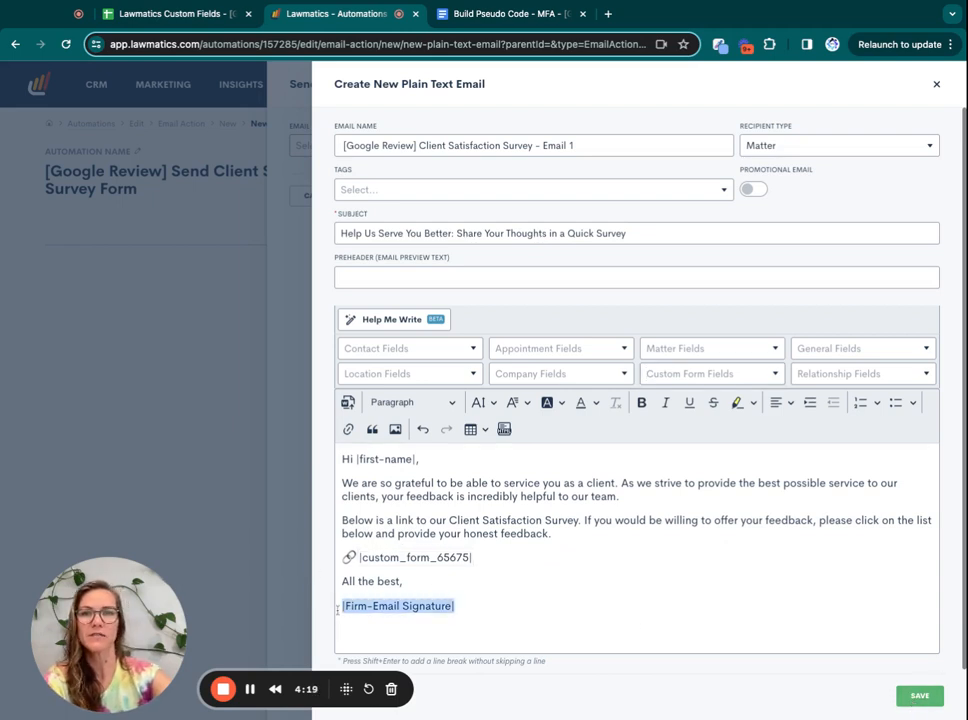
key(BackSpace)
key(BackSpace)
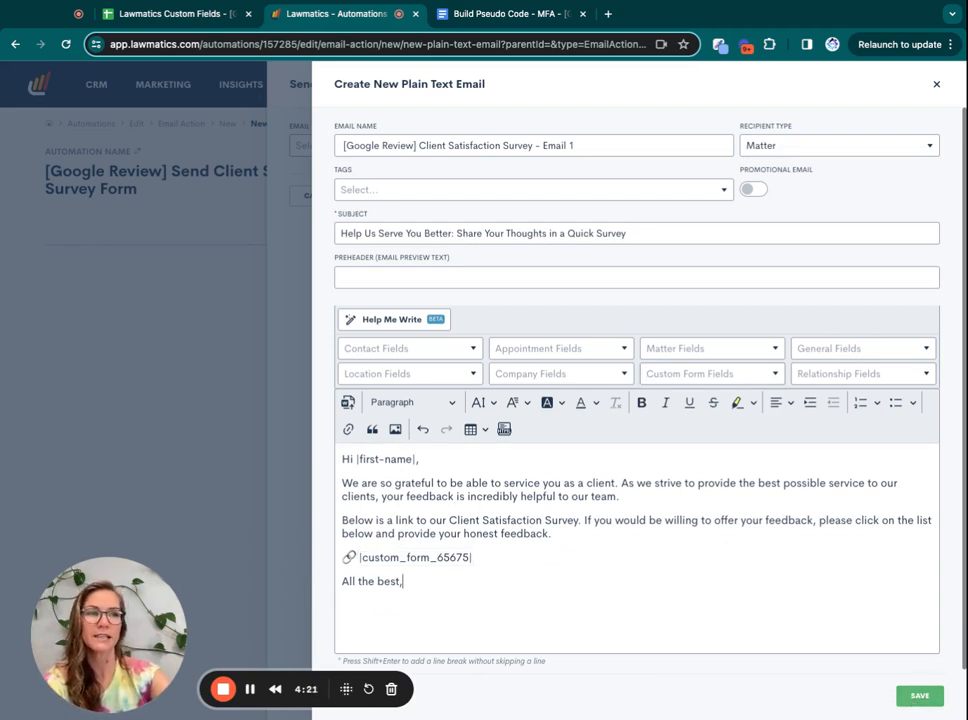
click(928, 702)
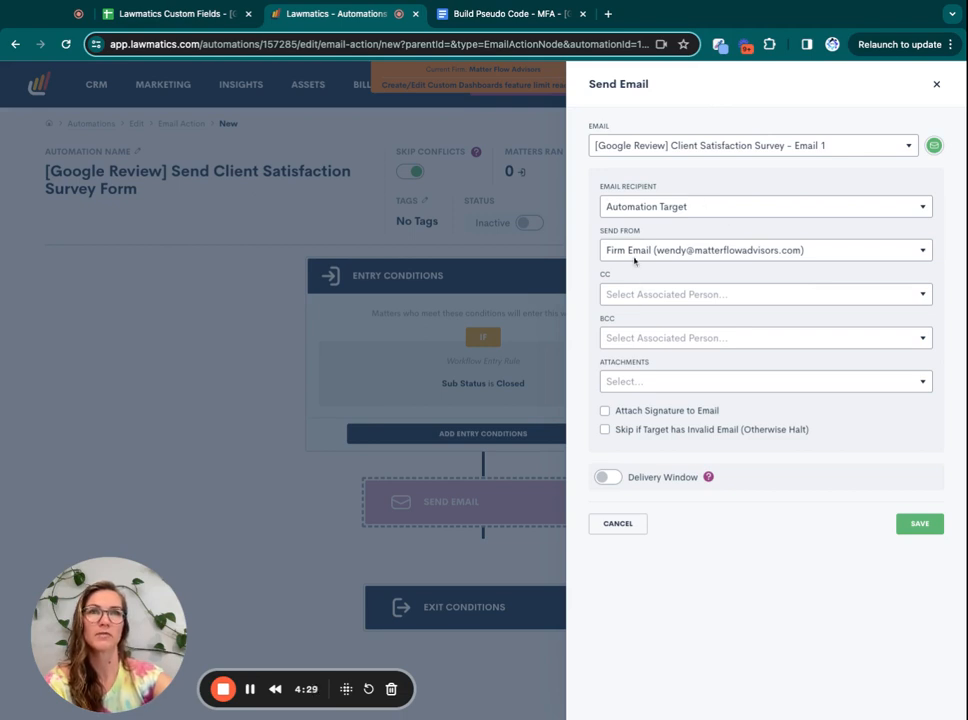
Attach the signature to the Email 1 send action and save the action.
click(604, 410)
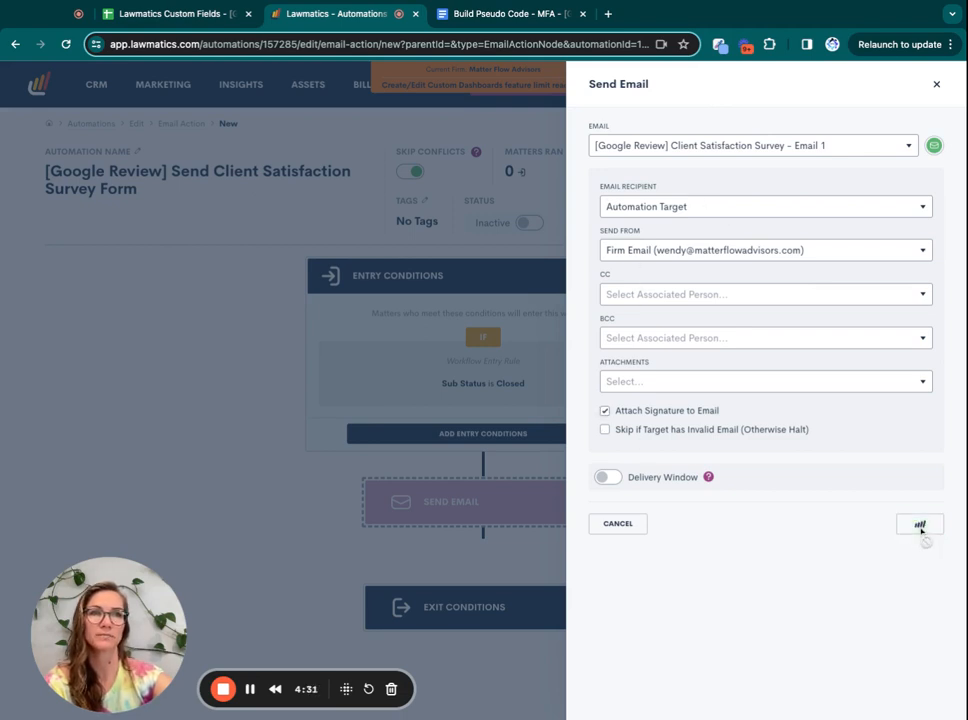
click(919, 524)
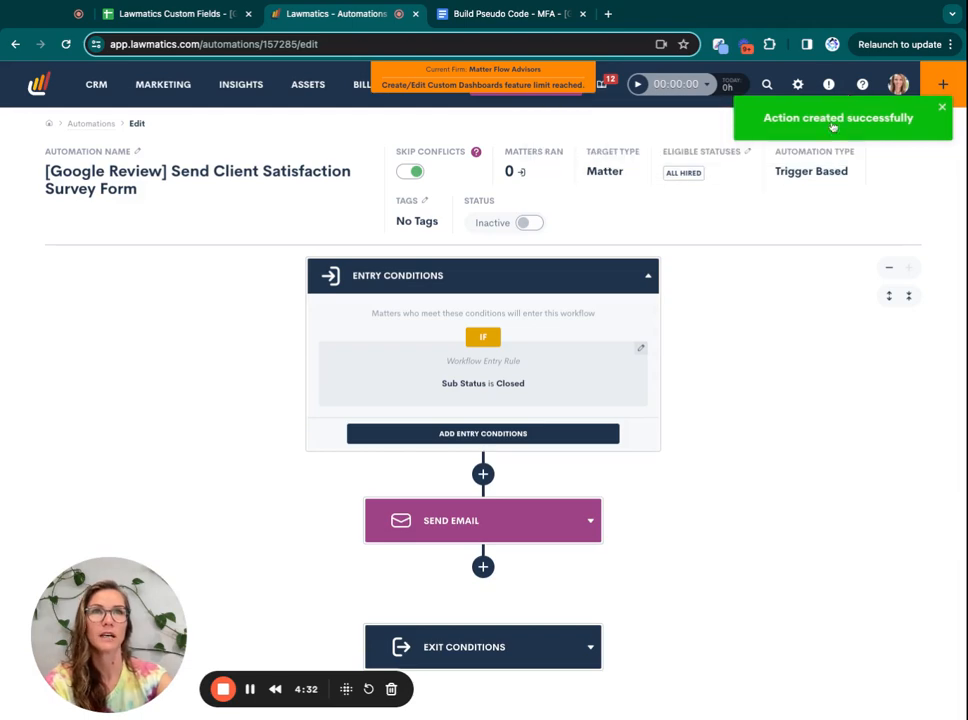
Copy the email name "[Google Review] Client Satisfaction Survey - Email 2" from the pipeline pseudo code in the Google Docs document.
click(500, 13)
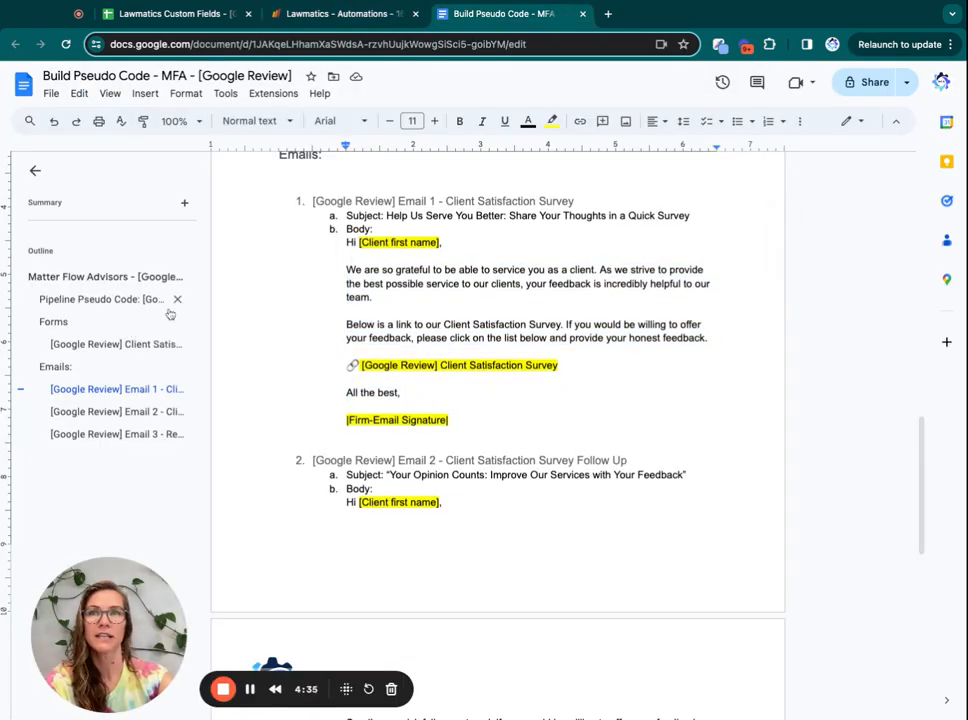
click(130, 300)
triple_click(362, 275)
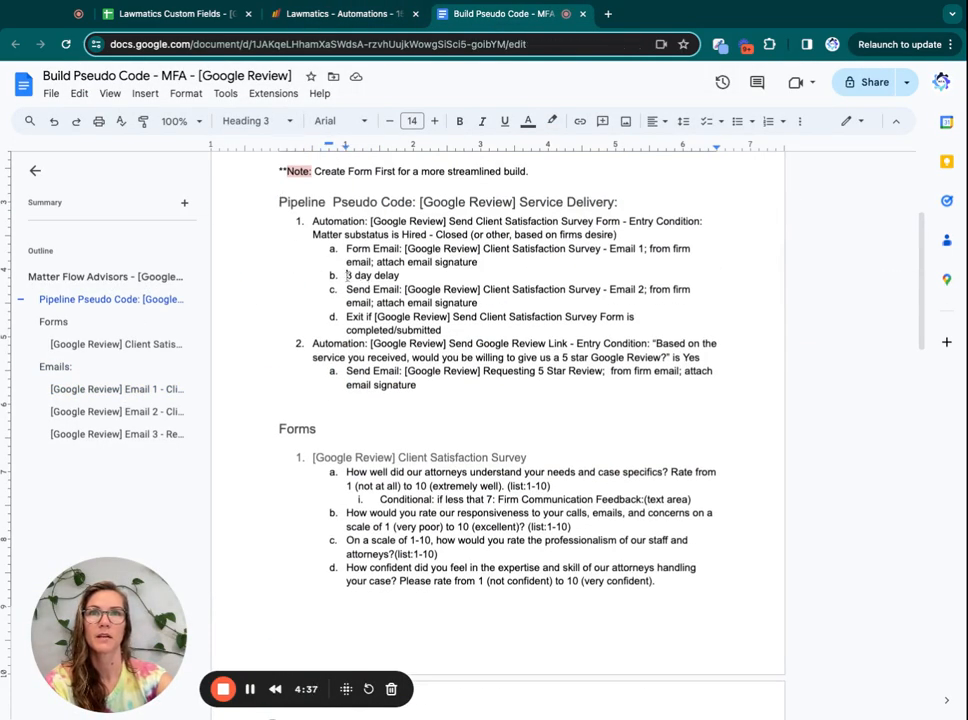
drag(643, 289, 405, 289)
key(super+c)
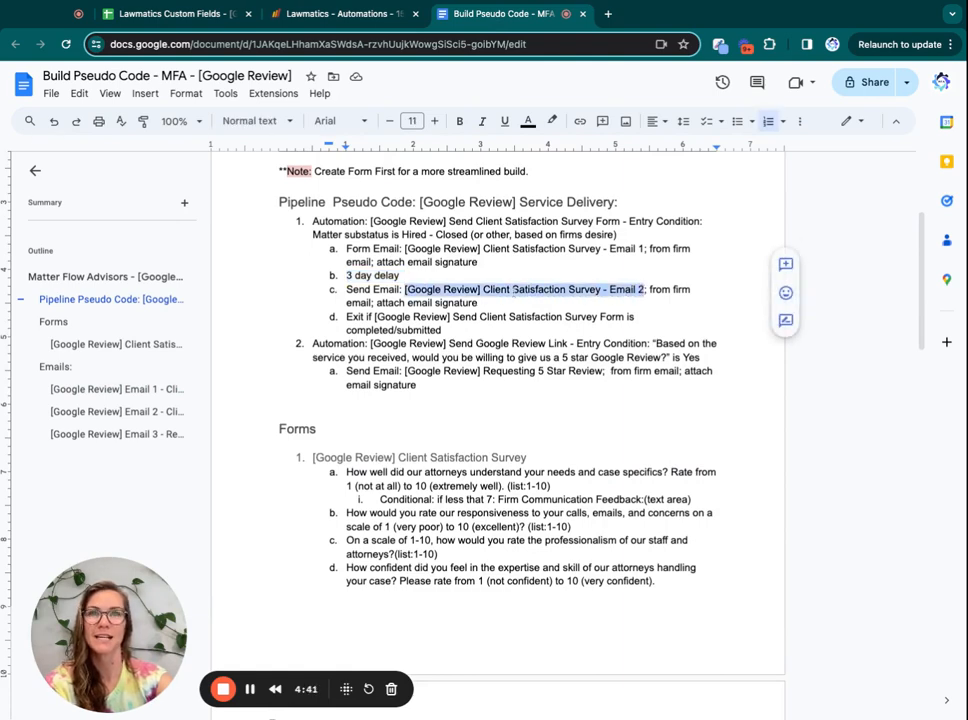
In the Lawmatics automation, add a delay of 3 day(s) after the Send Email action and save it.
click(335, 14)
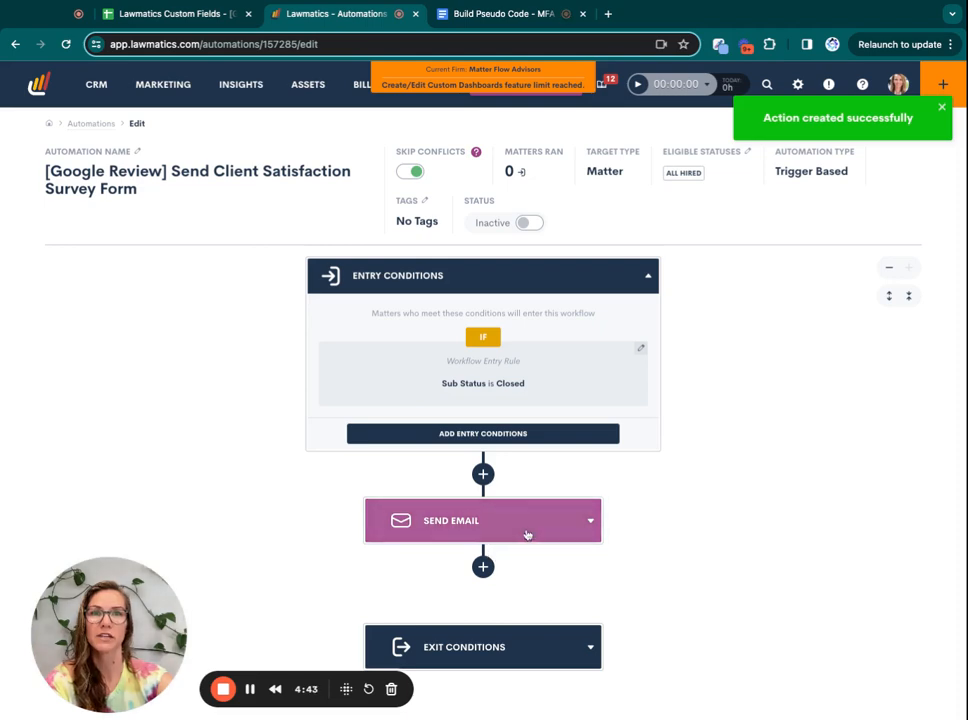
click(483, 566)
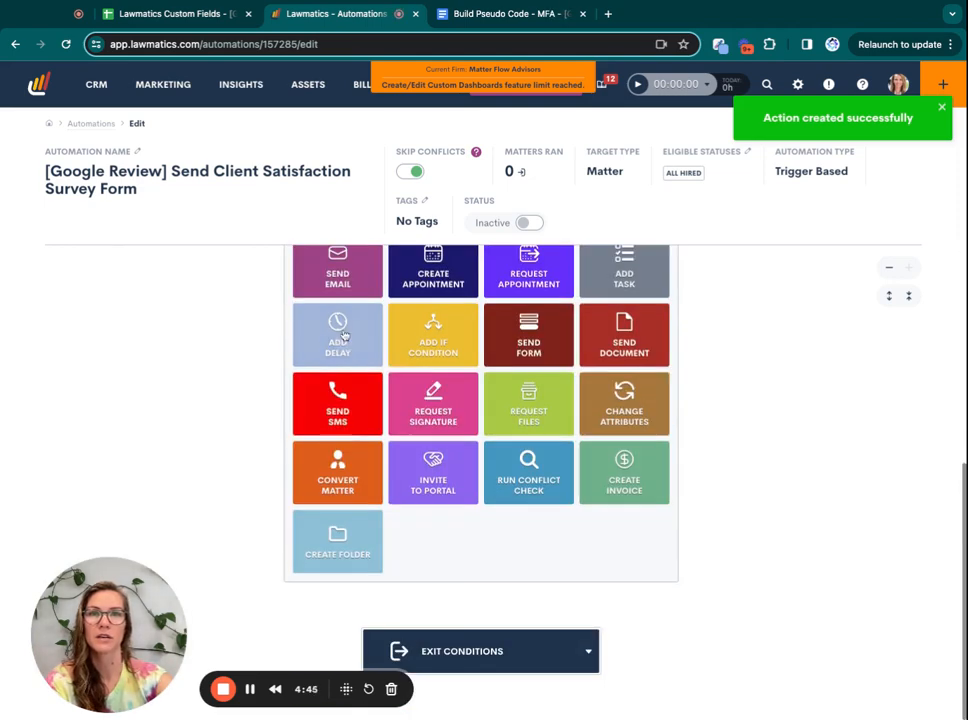
click(335, 339)
text(3)
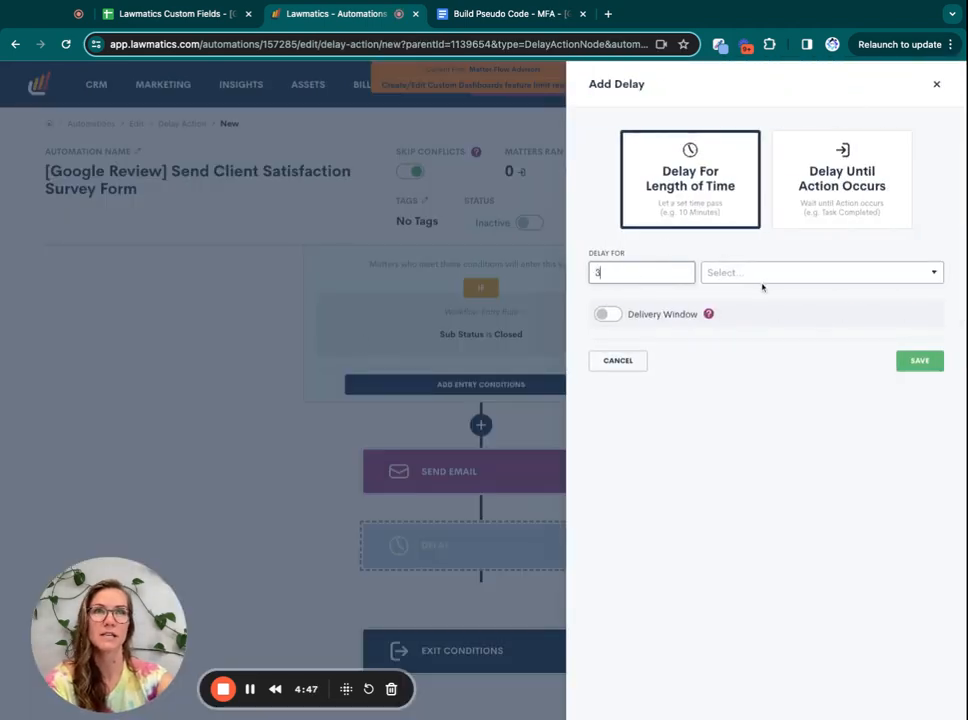
click(758, 276)
click(729, 341)
click(933, 364)
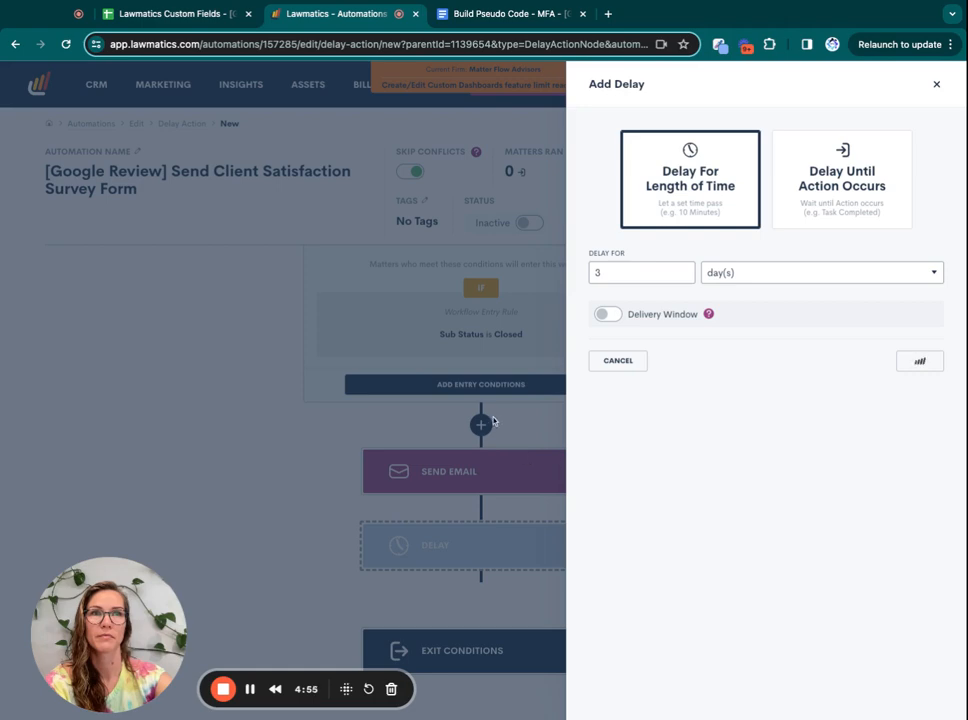
Add a Send Email action after the delay and create a plain text email named "[Google Review] Client Satisfaction Survey - Email 2".
scroll(515, 555, down, 1)
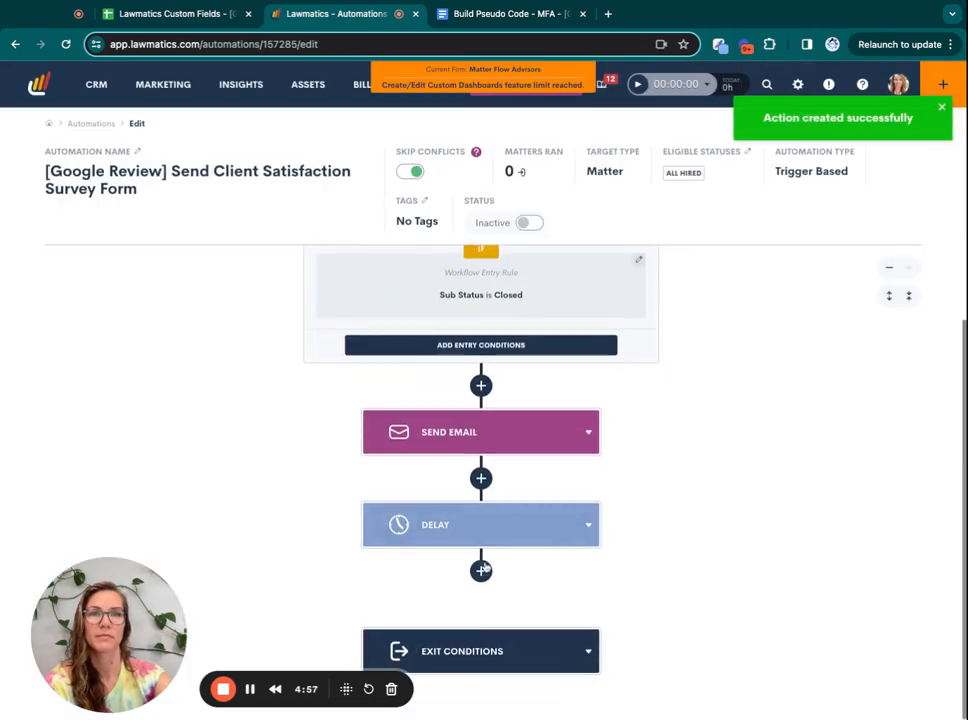
click(483, 568)
scroll(542, 512, down, 4)
click(352, 278)
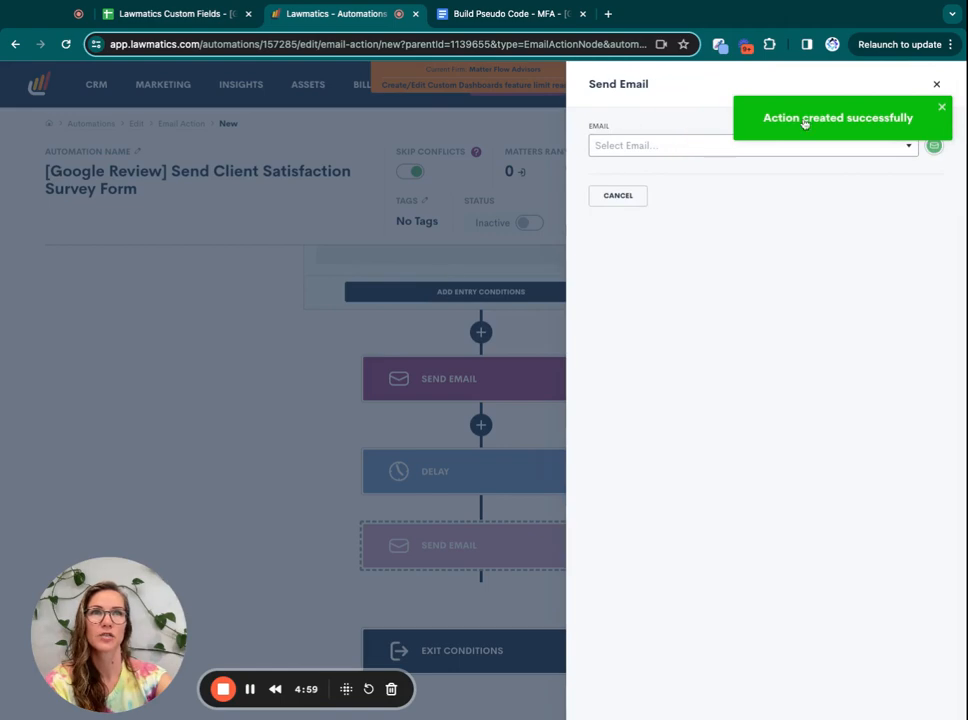
click(933, 145)
click(659, 151)
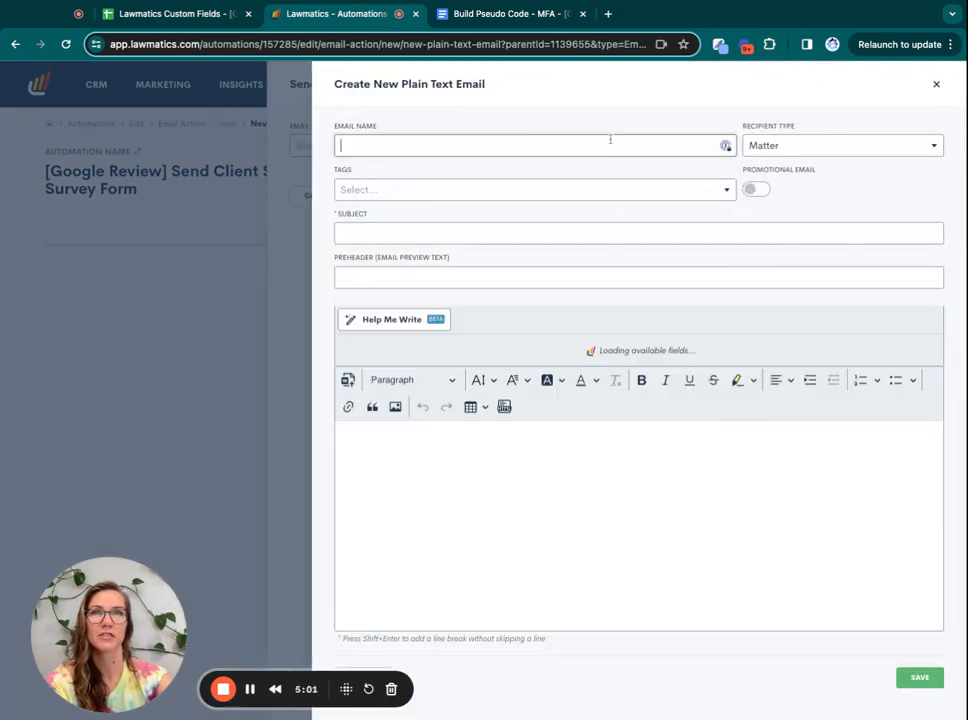
key(super+v)
Copy the Email 2 subject "Your Opinion Counts: Improve Our Services with Your Feedback" from the Google Docs document into the Lawmatics email subject.
click(431, 226)
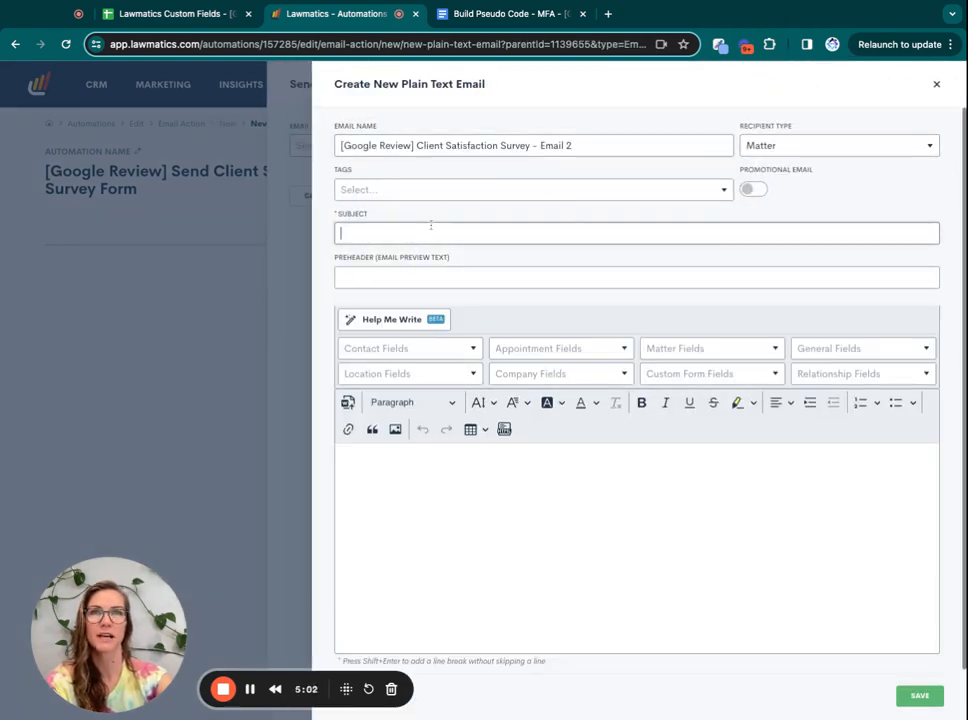
click(478, 16)
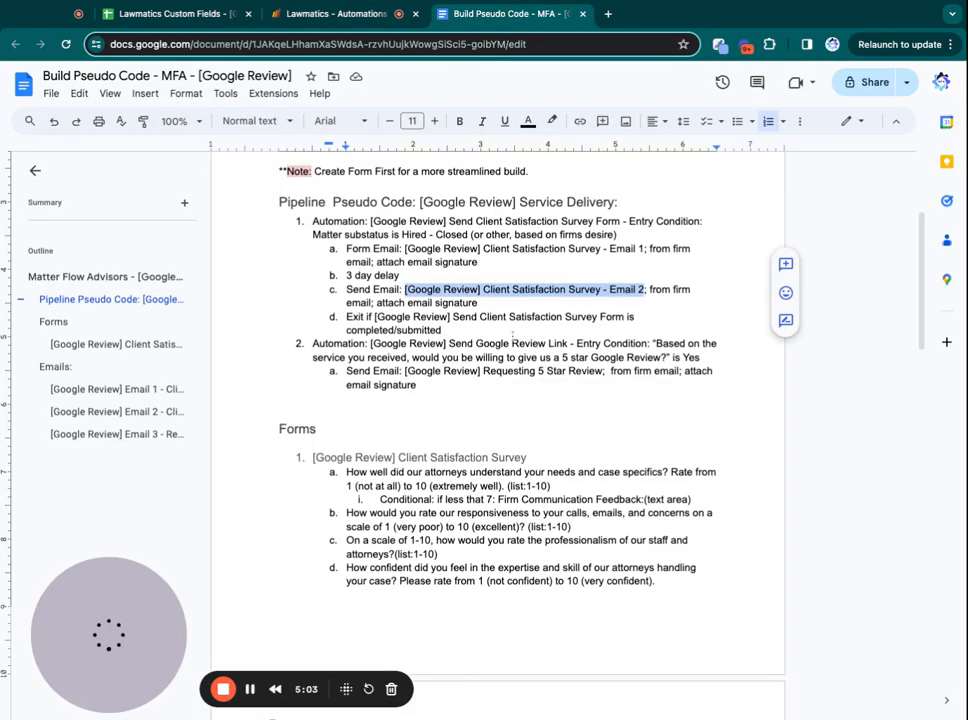
click(155, 412)
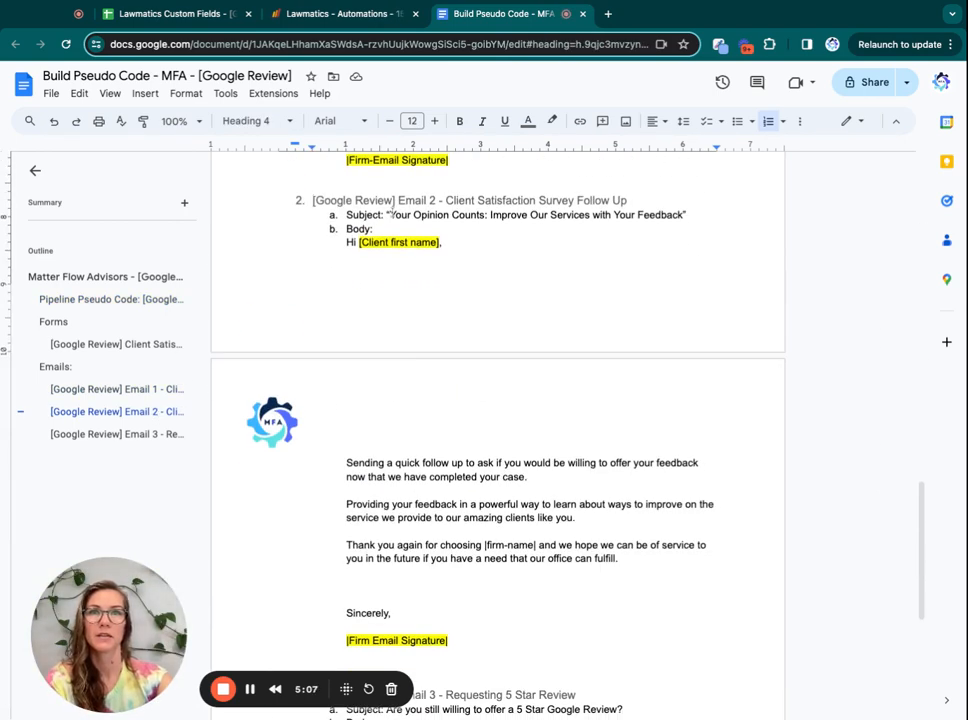
drag(390, 214, 684, 215)
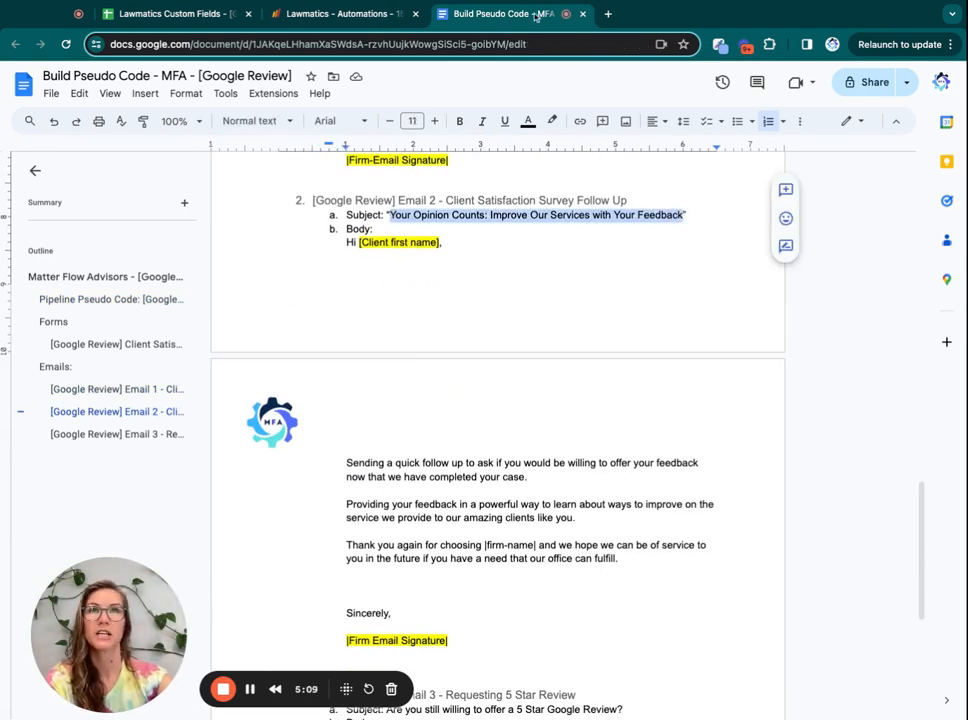
click(378, 12)
click(439, 232)
text(Your Opinion Counts: Improve Our Services with Your Feedback)
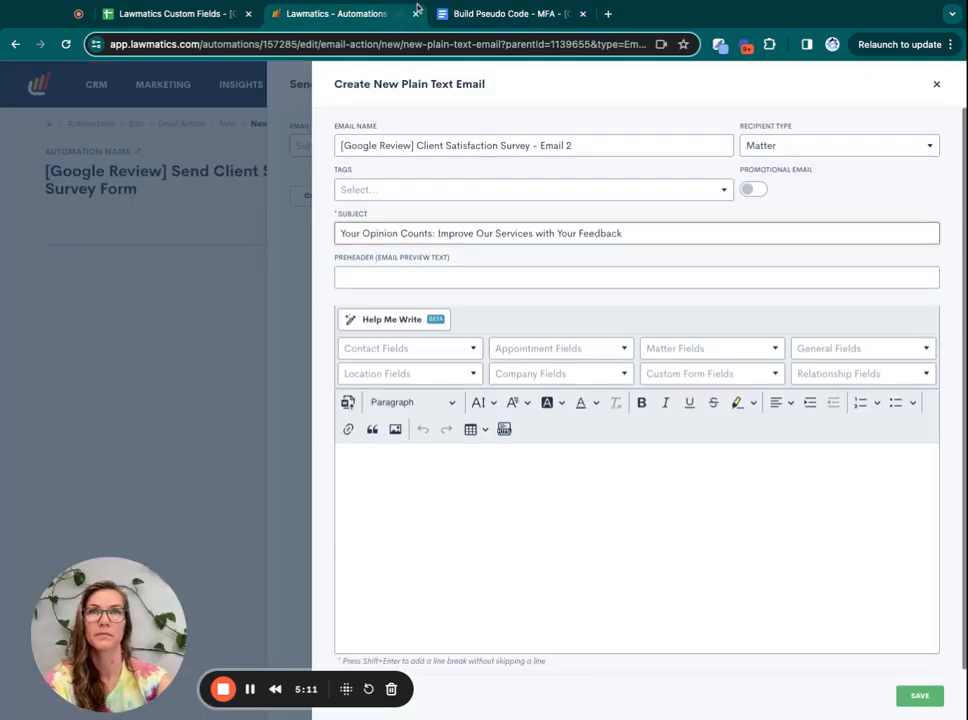
Copy the Email 2 body, from the greeting through the signature placeholder, from the Google Docs document into the Lawmatics email body.
click(445, 13)
click(350, 242)
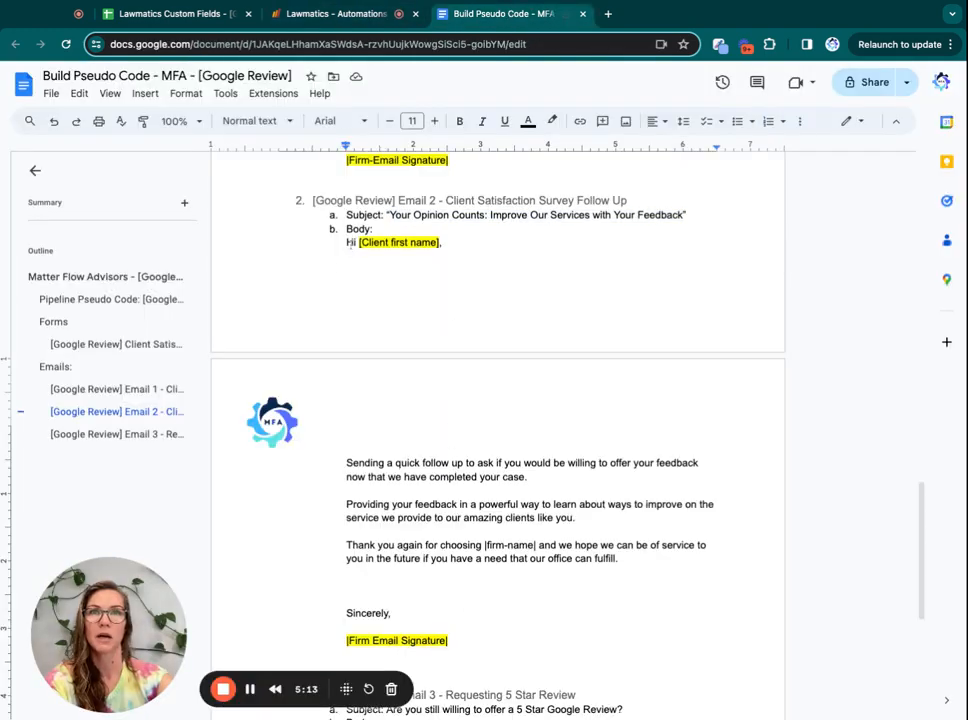
mouse_move(350, 242)
mouse_down()
mouse_move(440, 252)
mouse_move(395, 612)
mouse_move(460, 640)
mouse_move(501, 641)
mouse_up()
key(super+c)
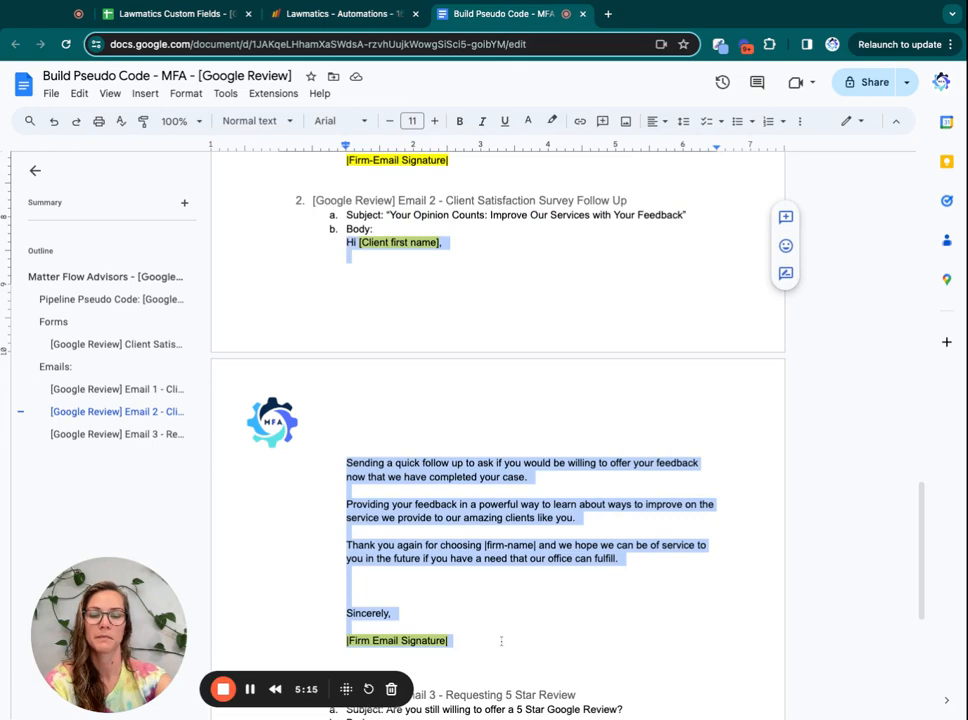
click(344, 14)
click(521, 577)
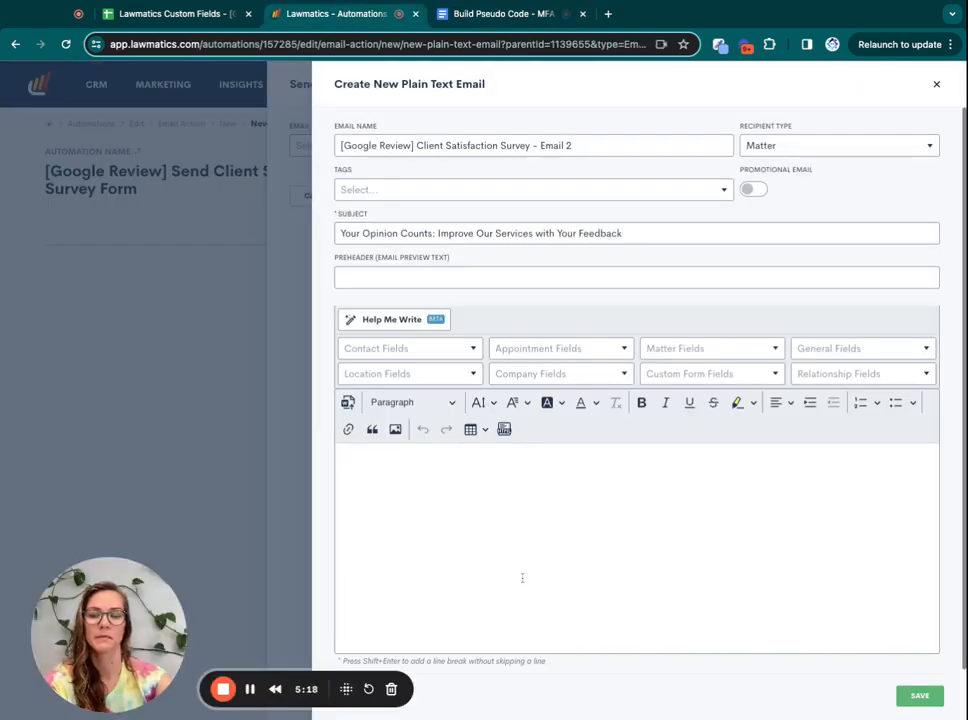
key(super+v)
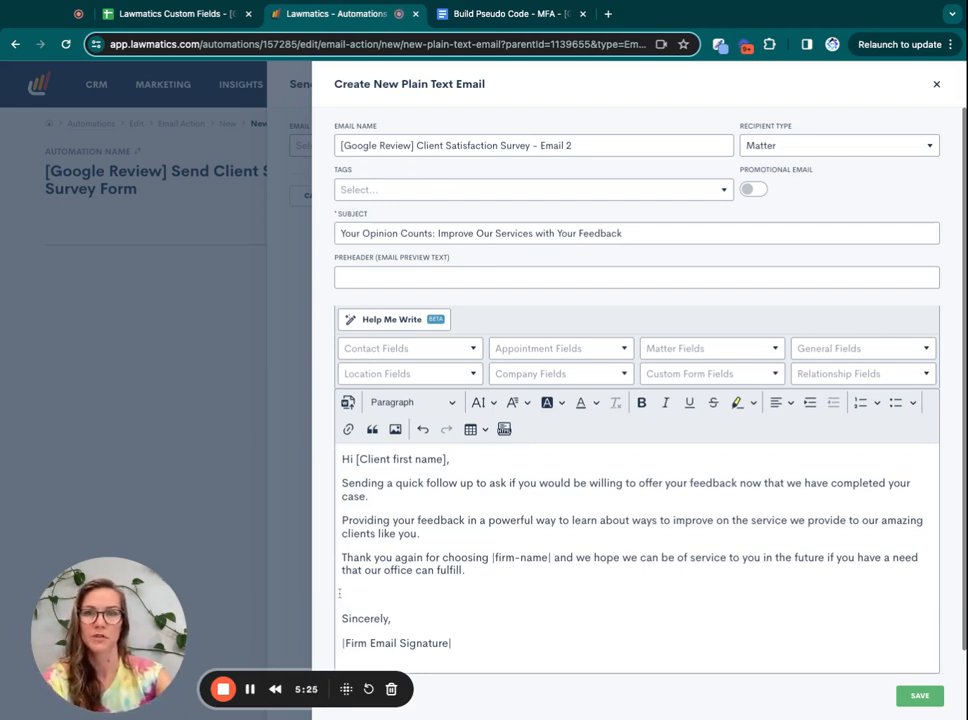
Add a link icon on its own line above "Sincerely," followed by the [Google Review] Client Satisfaction Survey custom form merge field.
click(343, 595)
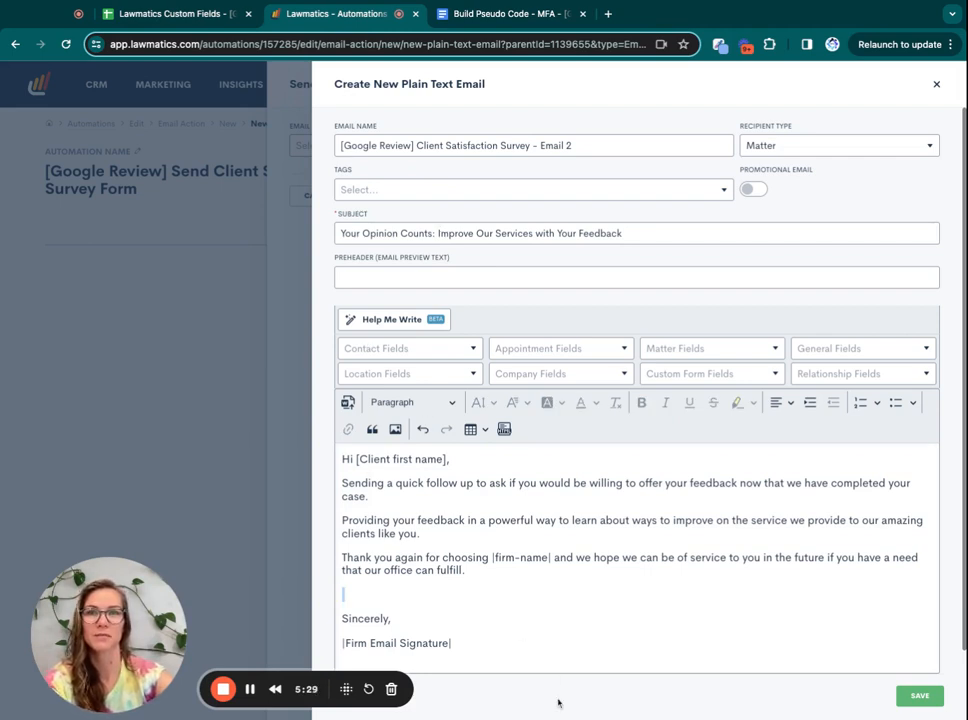
key(Delete)
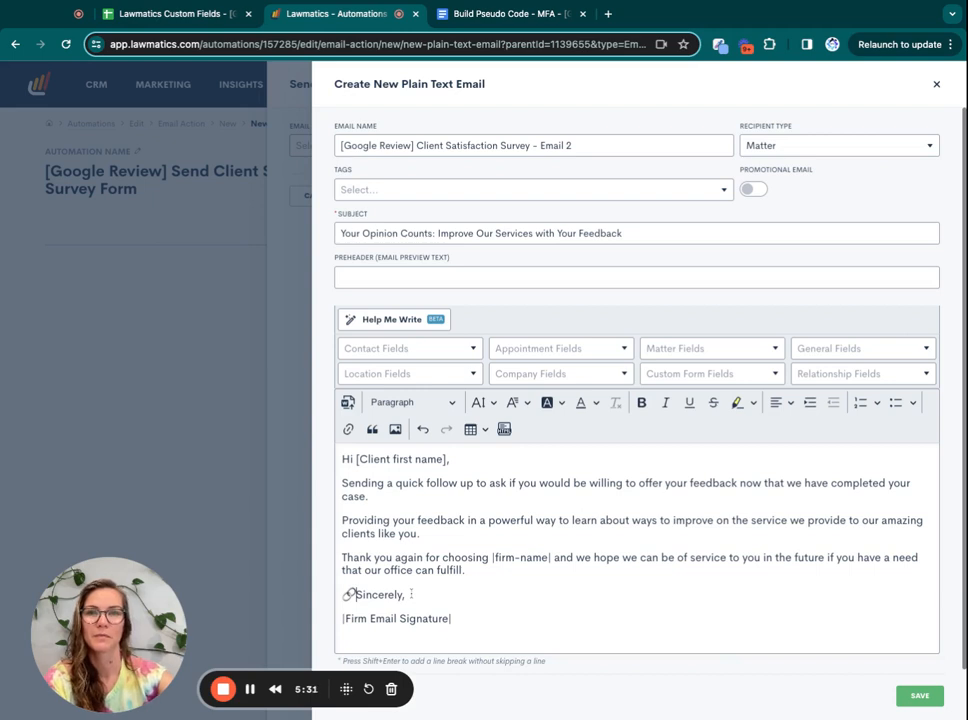
key(Return)
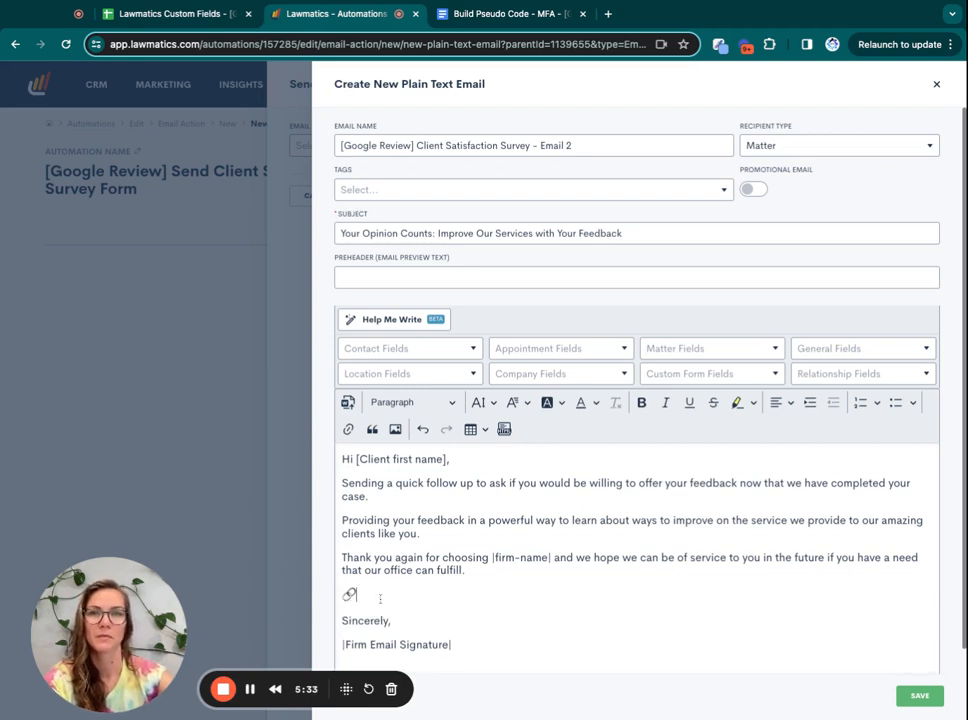
click(748, 375)
text(goog)
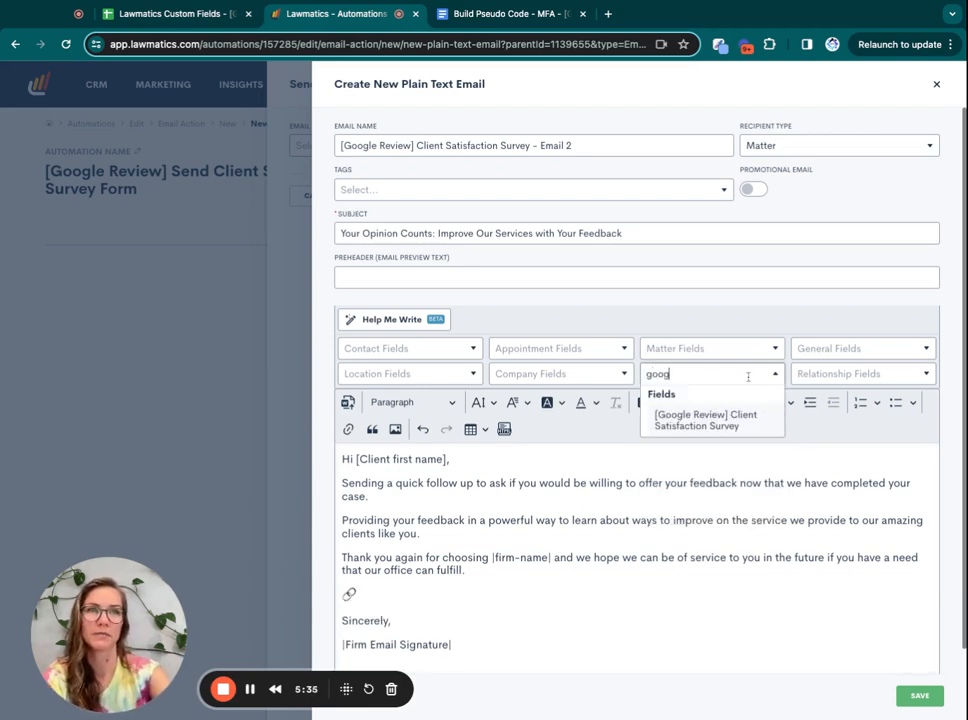
click(706, 420)
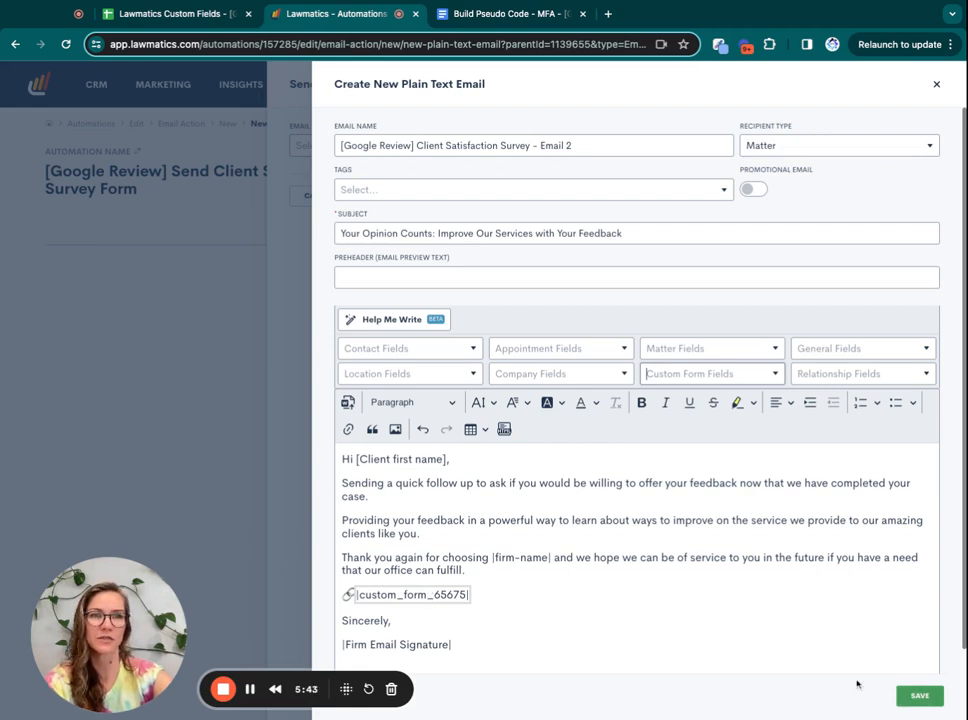
Delete the Firm Email Signature placeholder below "Sincerely,".
scroll(503, 587, down, 1)
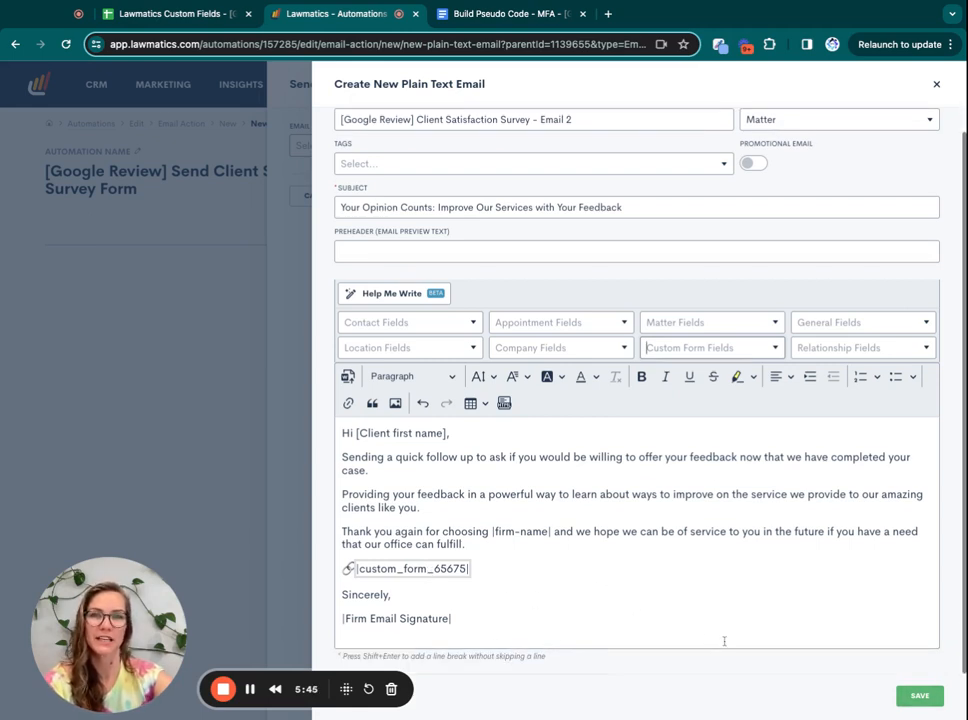
drag(470, 626, 408, 625)
key(BackSpace)
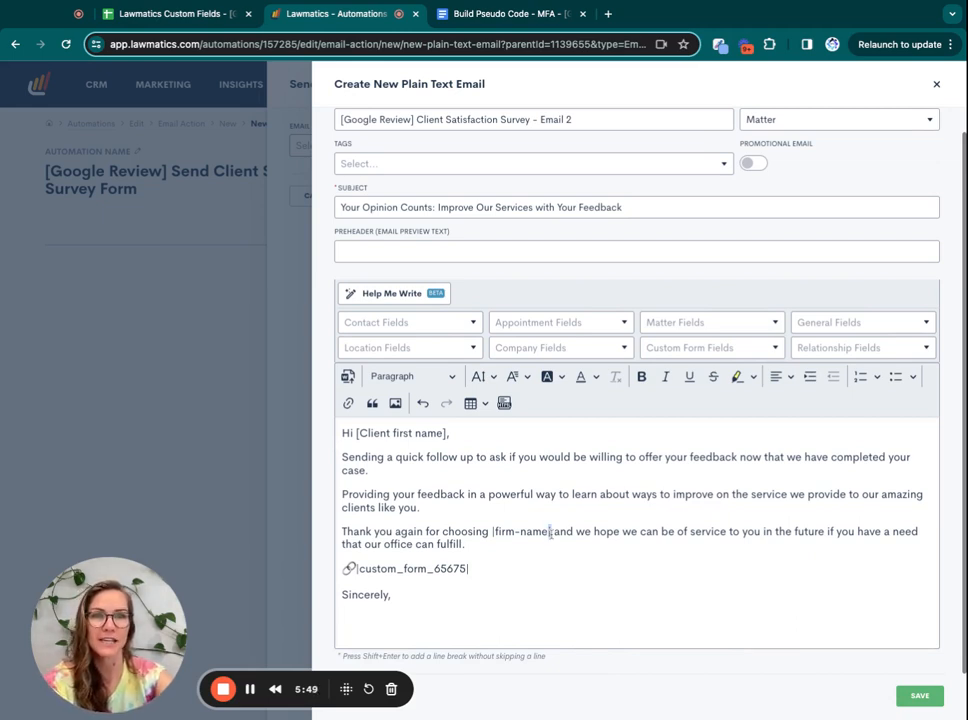
Replace the firm-name placeholder in the thank-you paragraph with the Firm Name general merge field.
drag(550, 531, 497, 531)
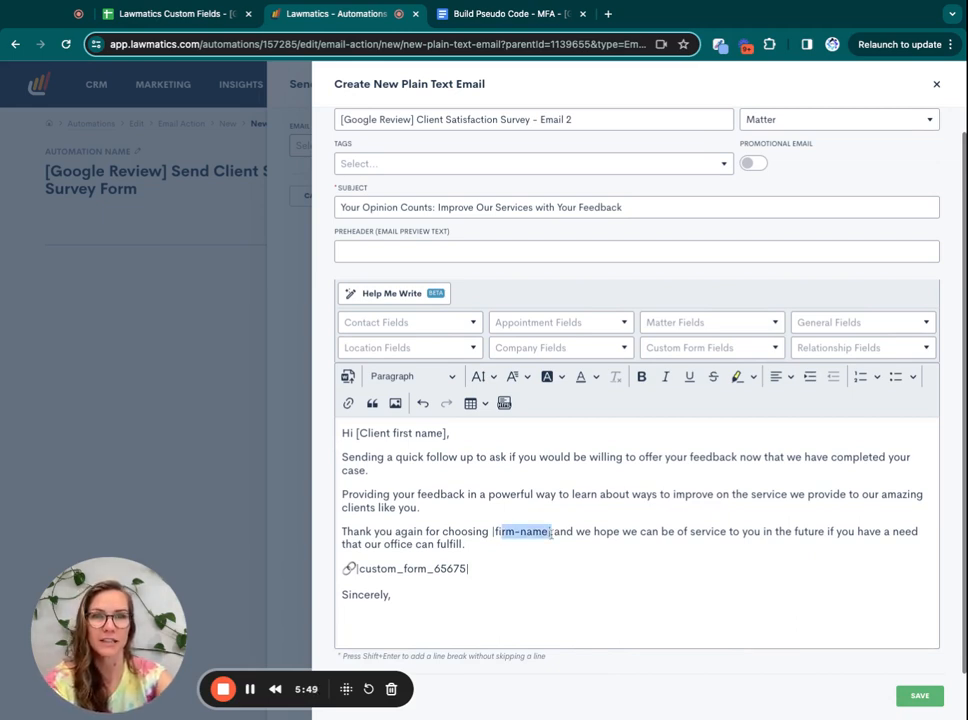
click(833, 322)
text(firm-)
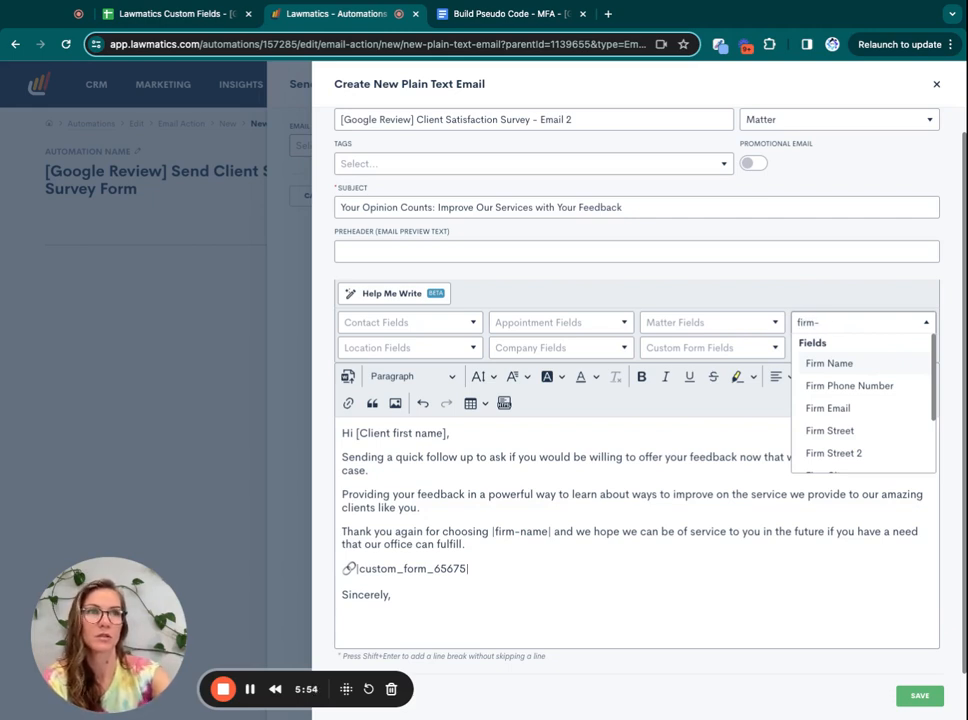
click(845, 364)
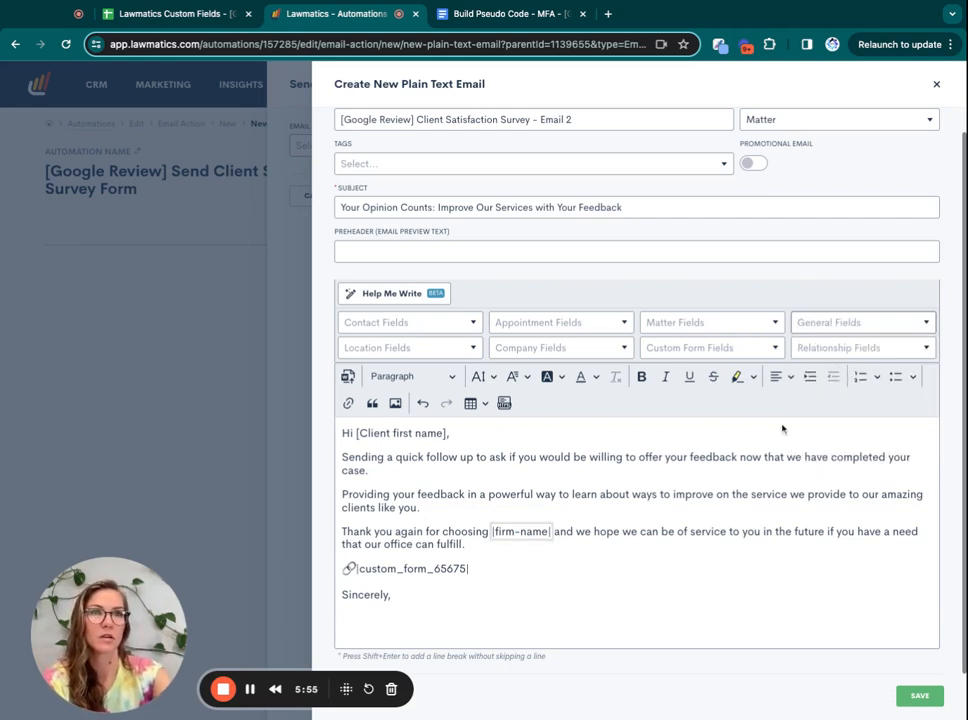
click(551, 608)
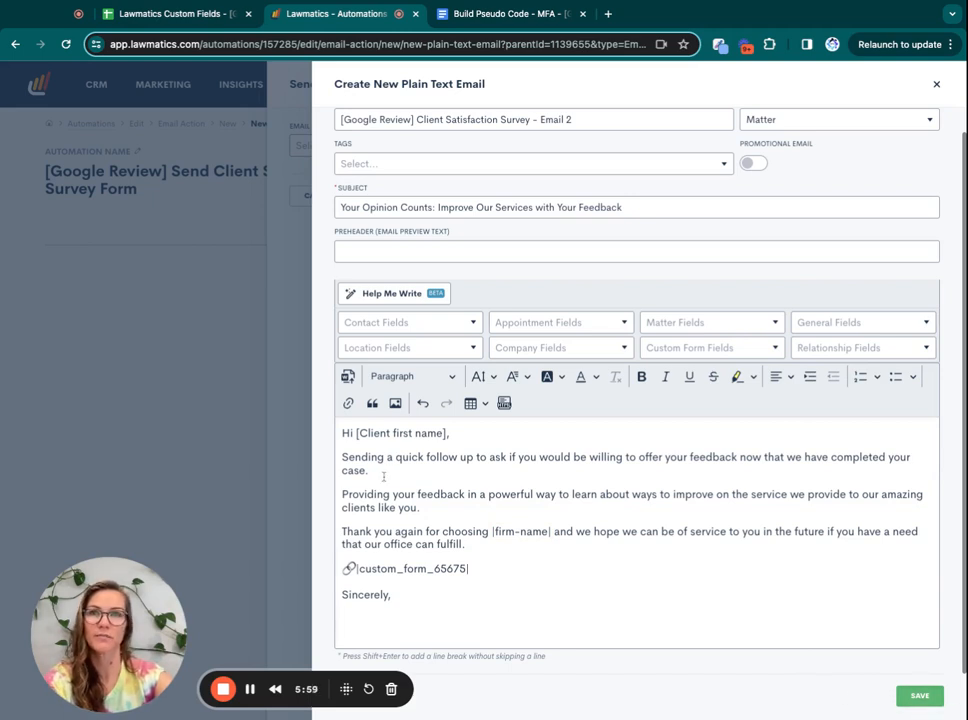
Replace the [Client first name] placeholder in the greeting with the first-name contact merge field and save Email 2.
triple_click(448, 433)
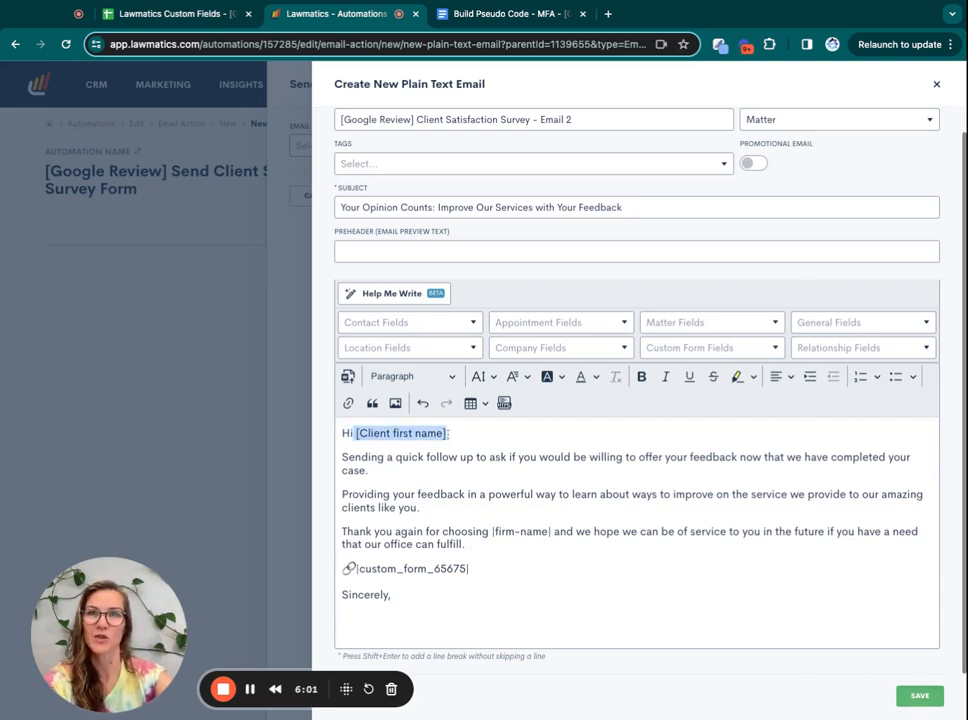
click(378, 323)
click(380, 364)
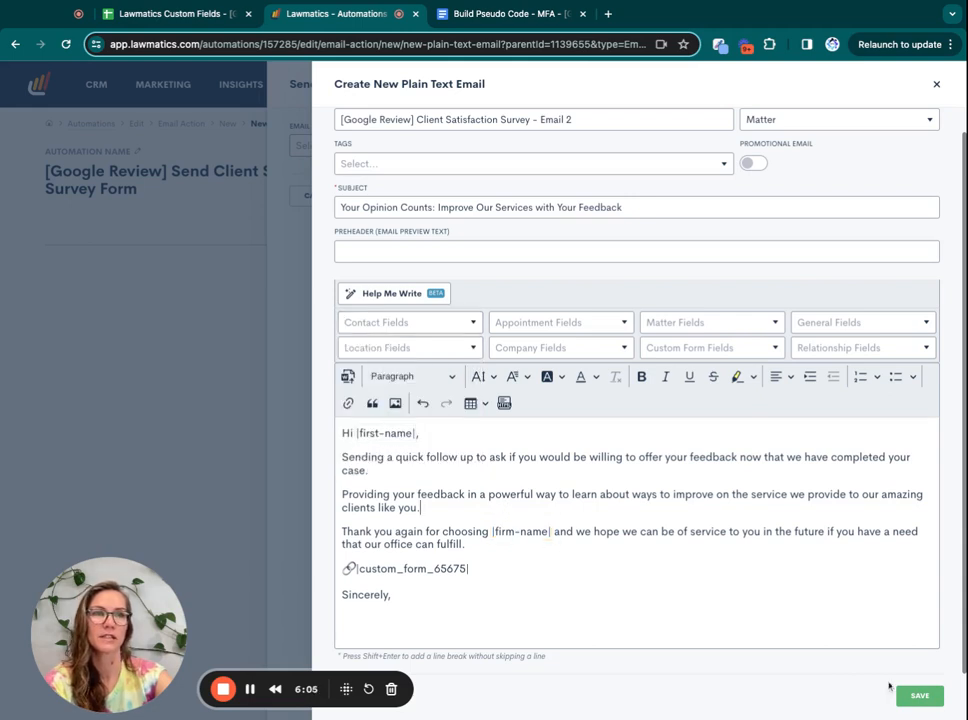
click(918, 695)
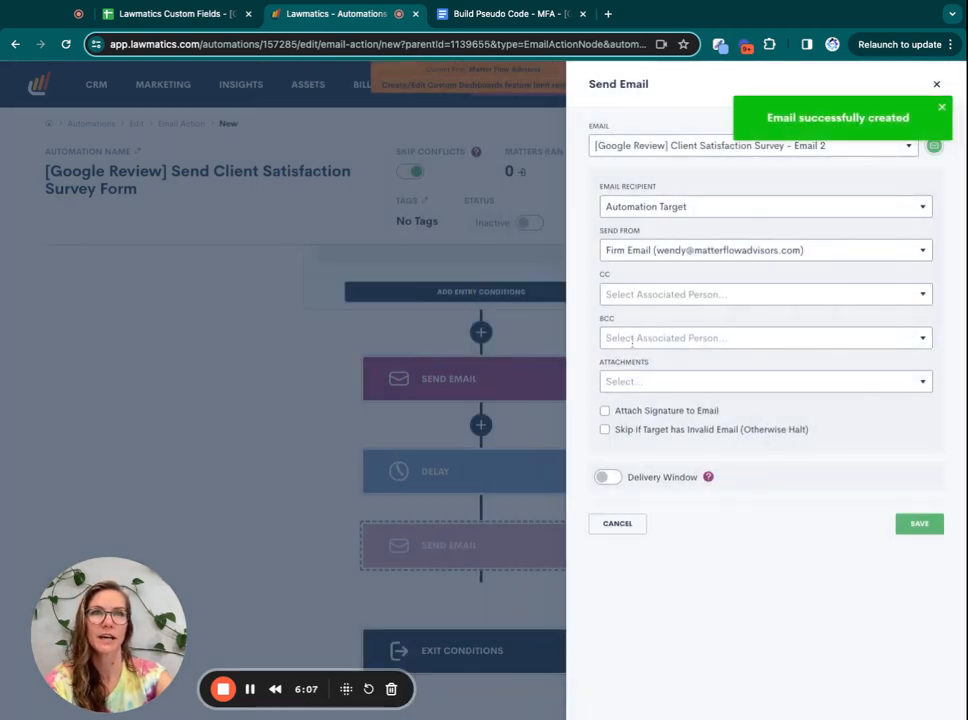
Attach the signature to the Email 2 send action and save the action.
click(604, 410)
click(919, 523)
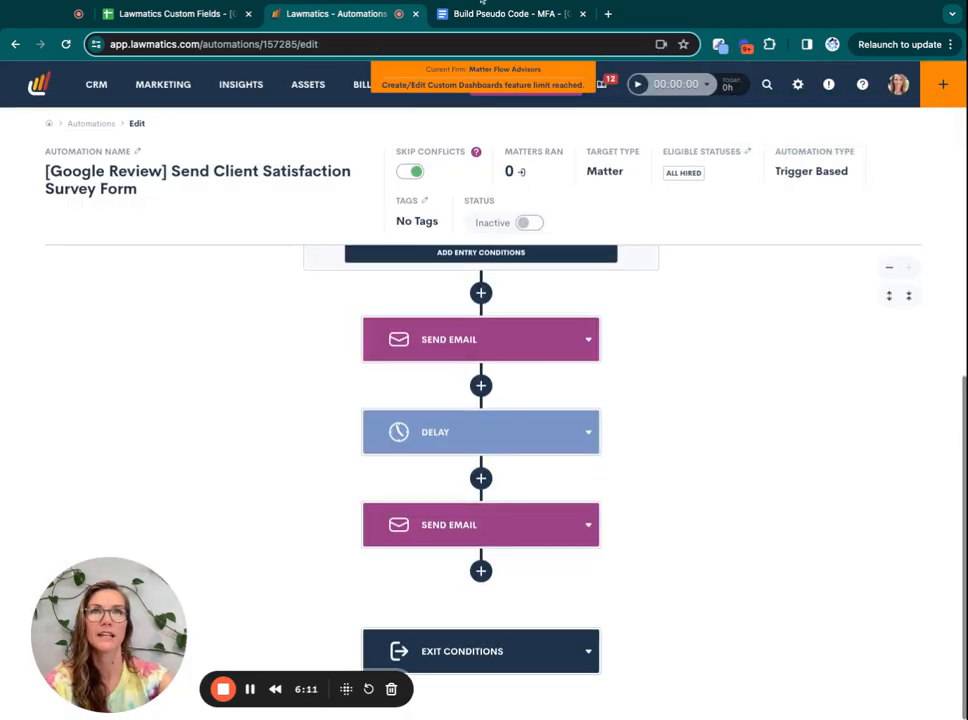
Following the pseudo code document, add an exit condition for having filled the [Google Review] Client Satisfaction Survey form and save it.
click(483, 10)
scroll(497, 454, down, 3)
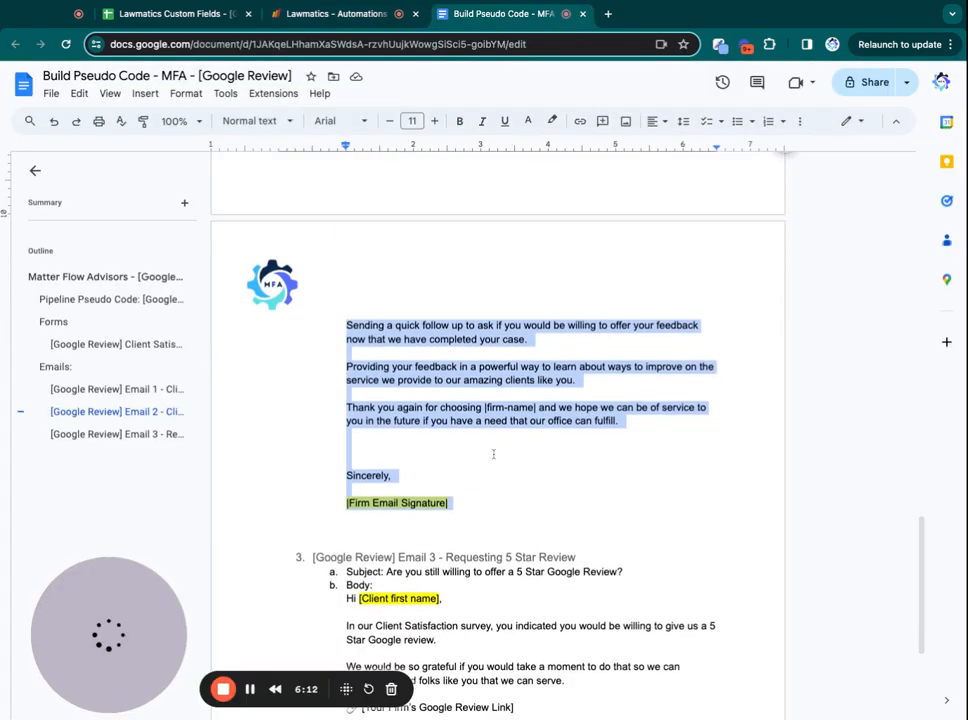
click(123, 302)
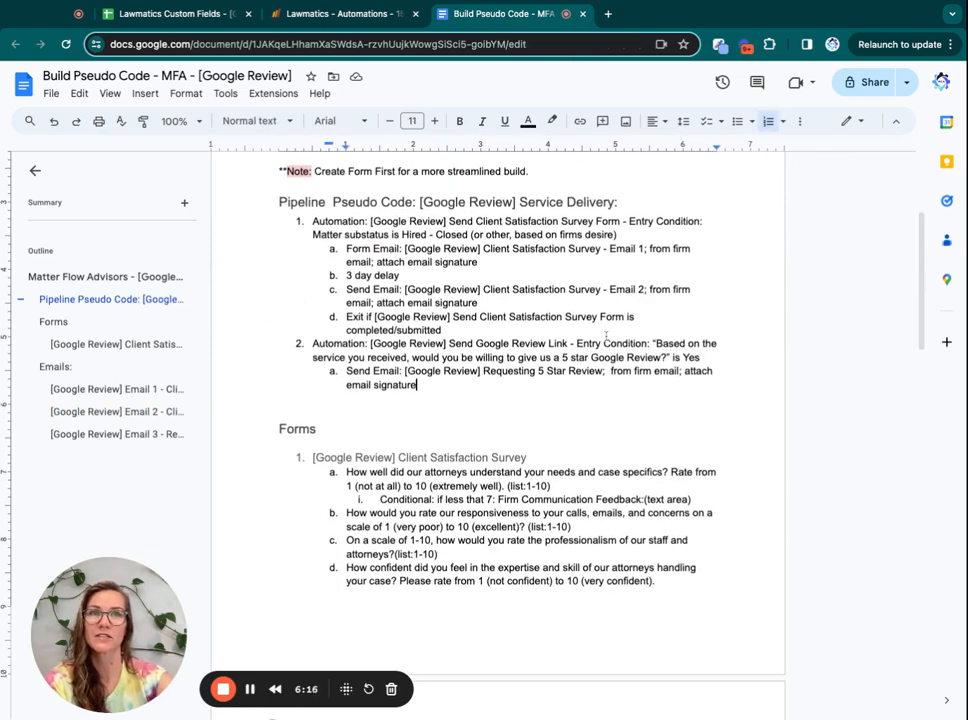
click(276, 20)
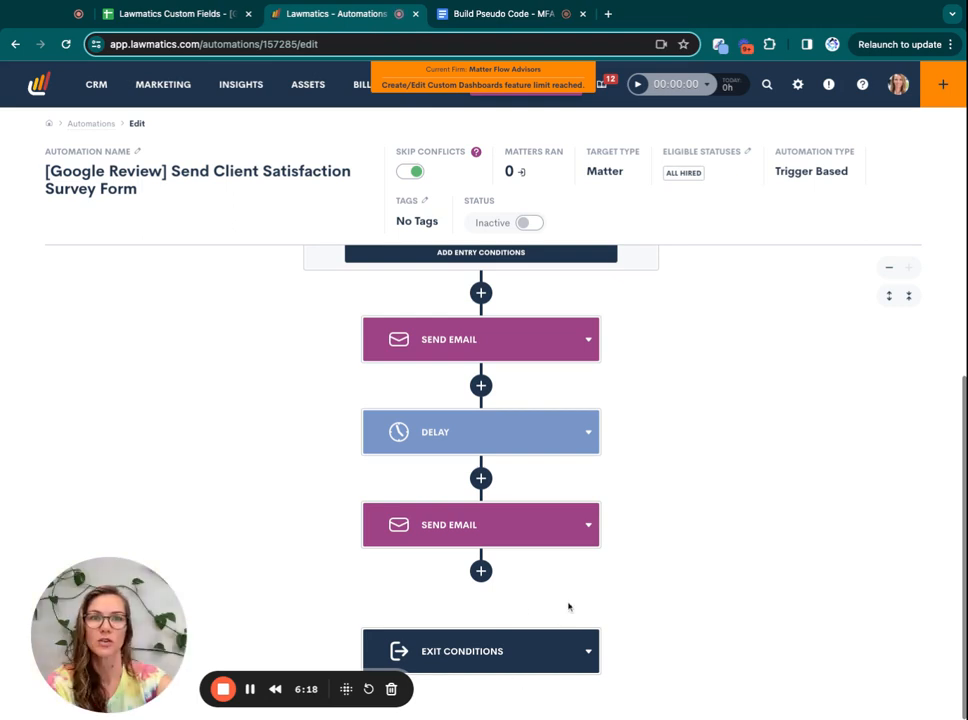
click(486, 650)
scroll(536, 618, down, 1)
click(505, 655)
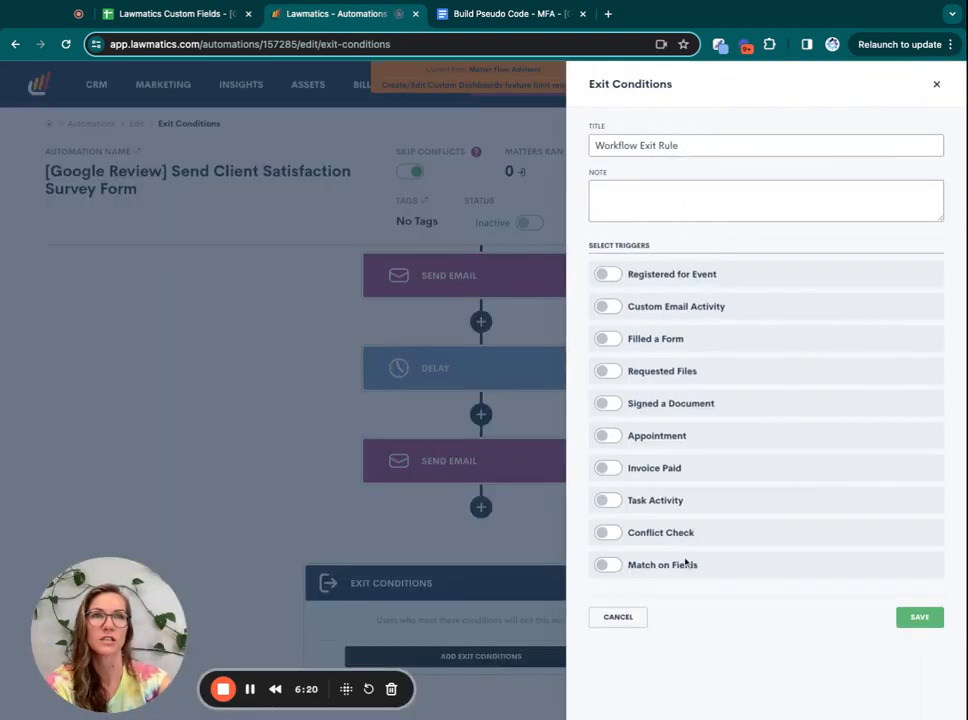
click(610, 339)
click(640, 389)
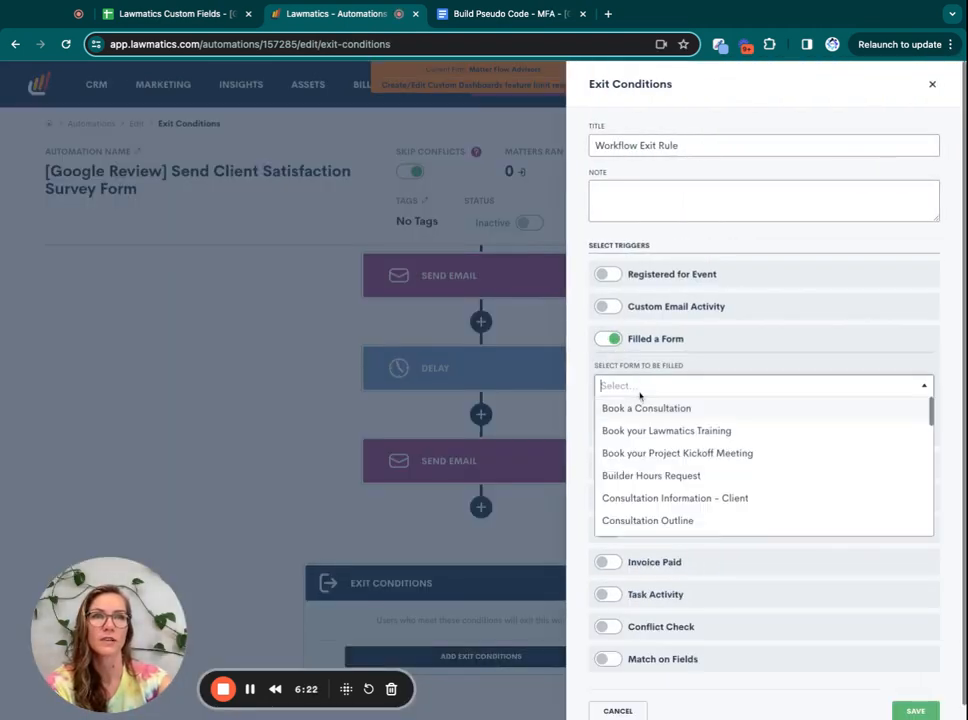
text(goog)
click(670, 408)
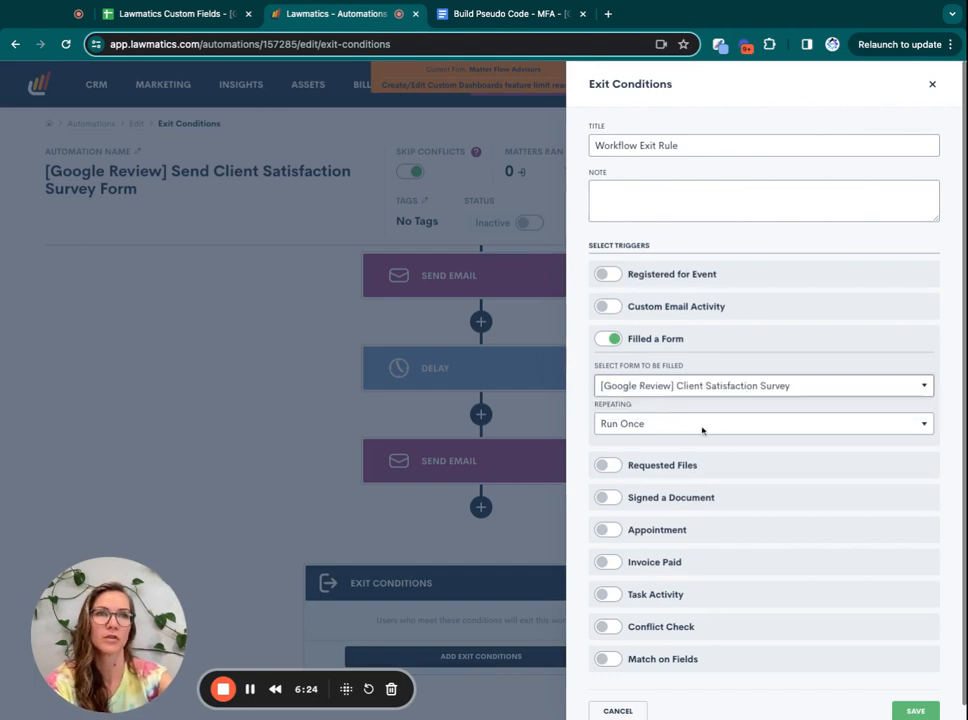
scroll(850, 560, down, 1)
click(918, 699)
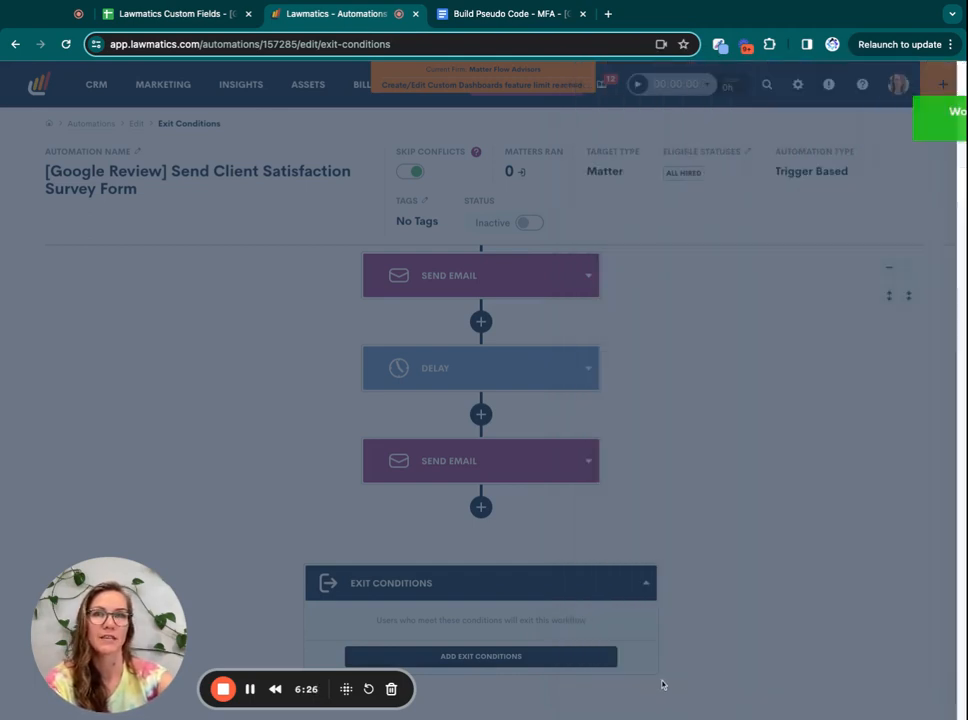
scroll(678, 557, down, 1)
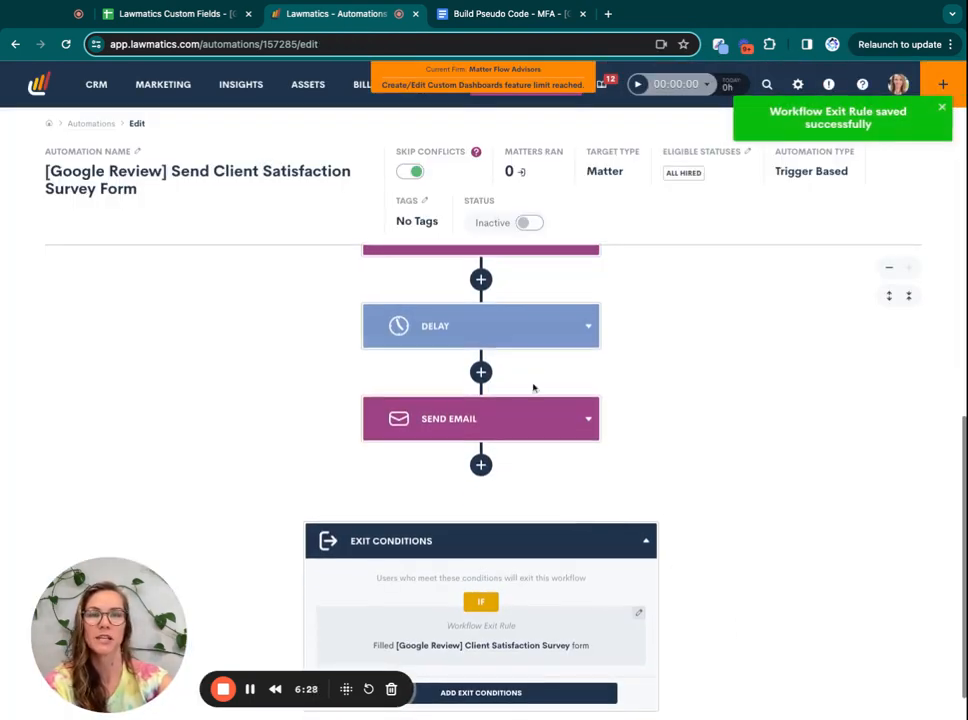
scroll(598, 553, up, 5)
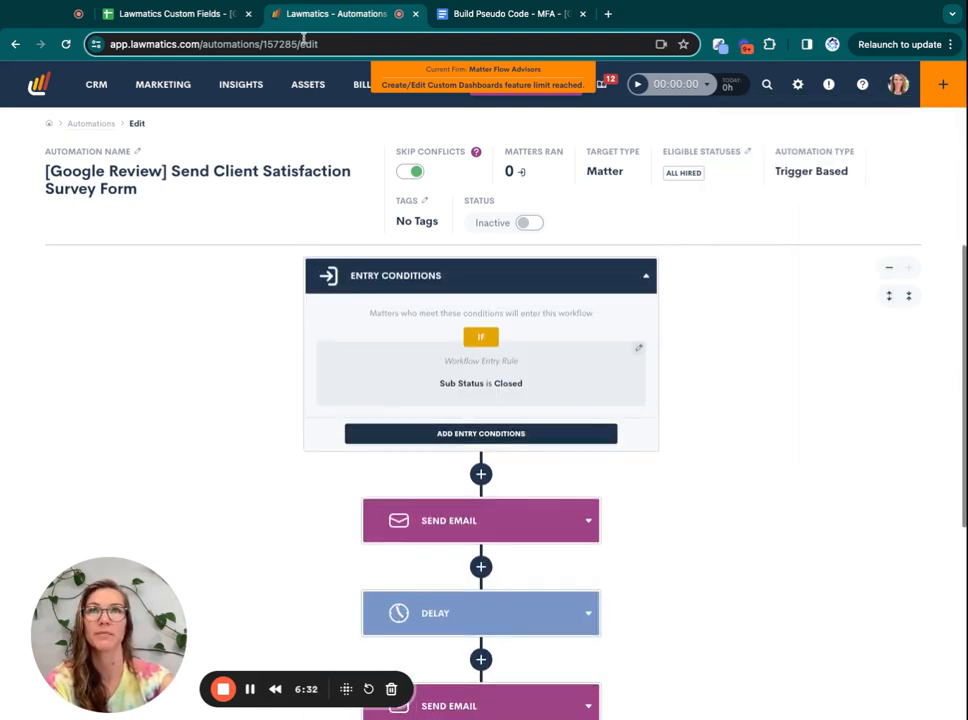
Switch to the pseudo code document and copy the second automation's name, "[Google Review] Send Google Review Link".
click(497, 14)
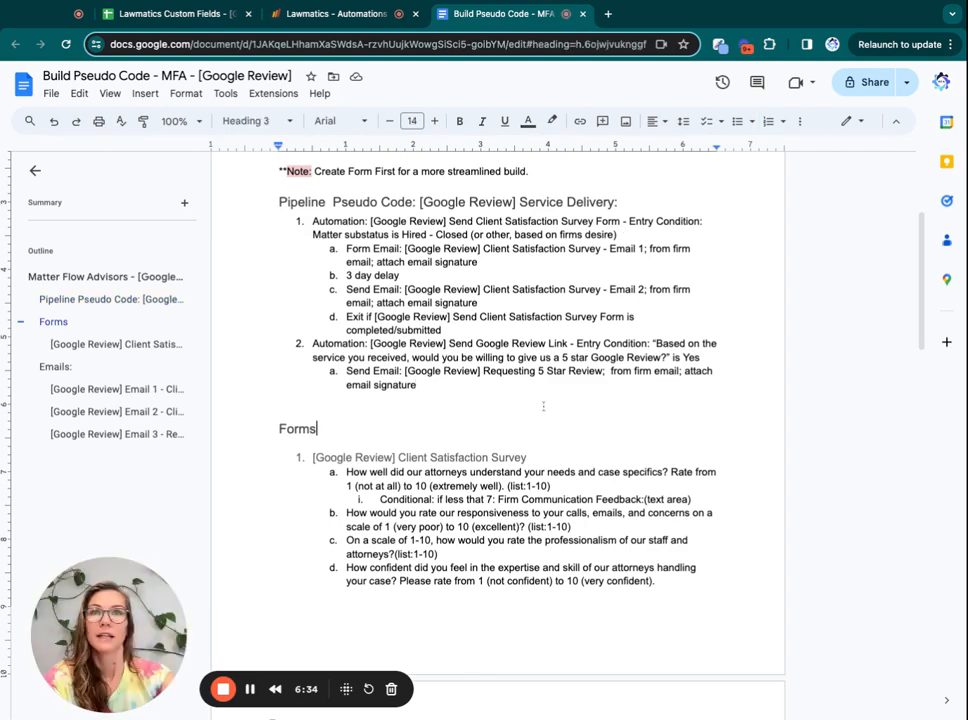
double_click(388, 343)
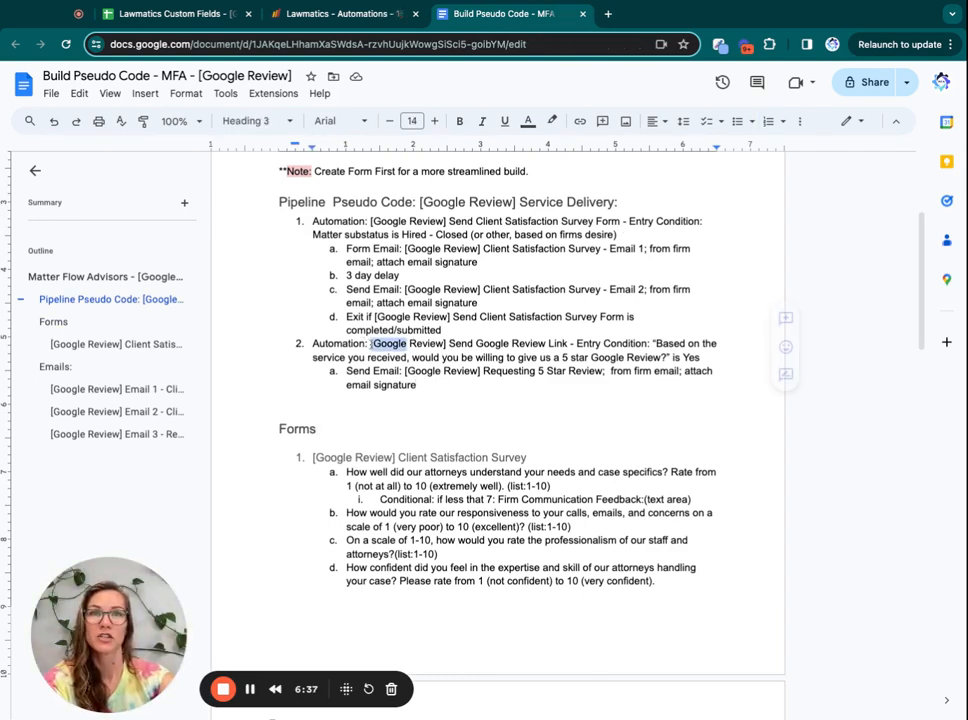
key(alt+shift+Right)
key(alt+shift+Right)
key(alt+shift+Right)
key(alt+shift+Right)
key(alt+shift+Right)
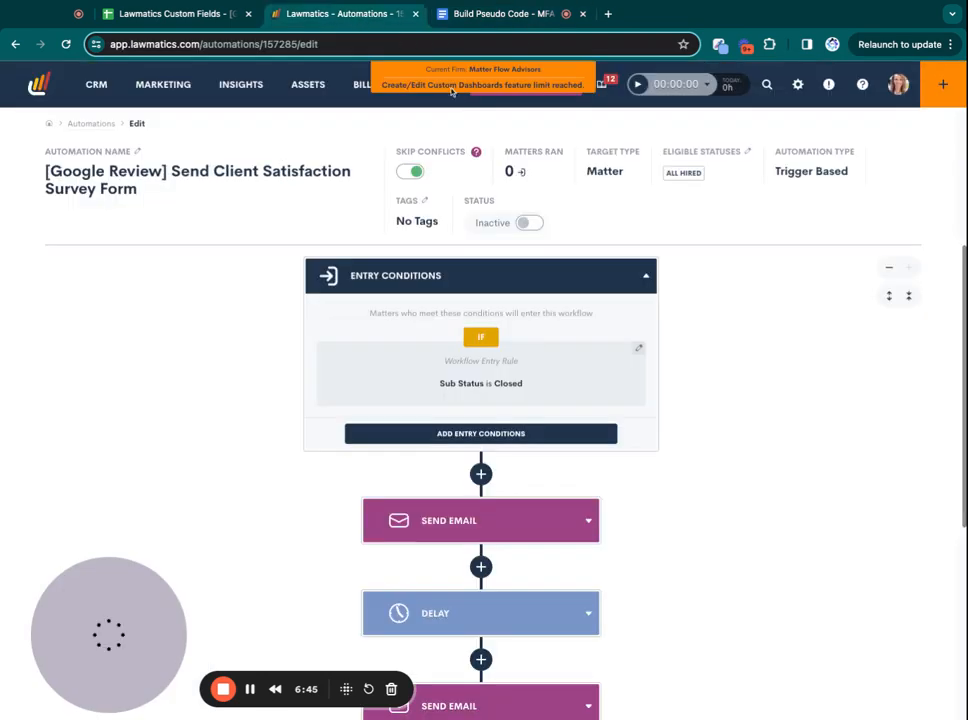
In Lawmatics, create a matter trigger automation named "[Google Review] Send Google Review Link" with the status All Hired.
click(278, 15)
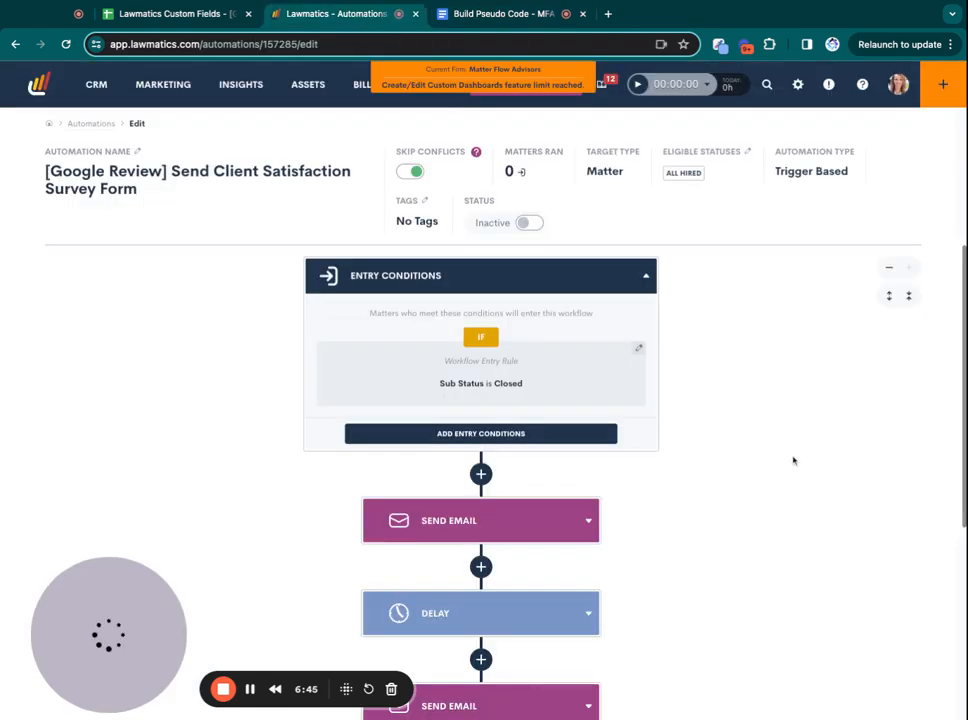
click(95, 123)
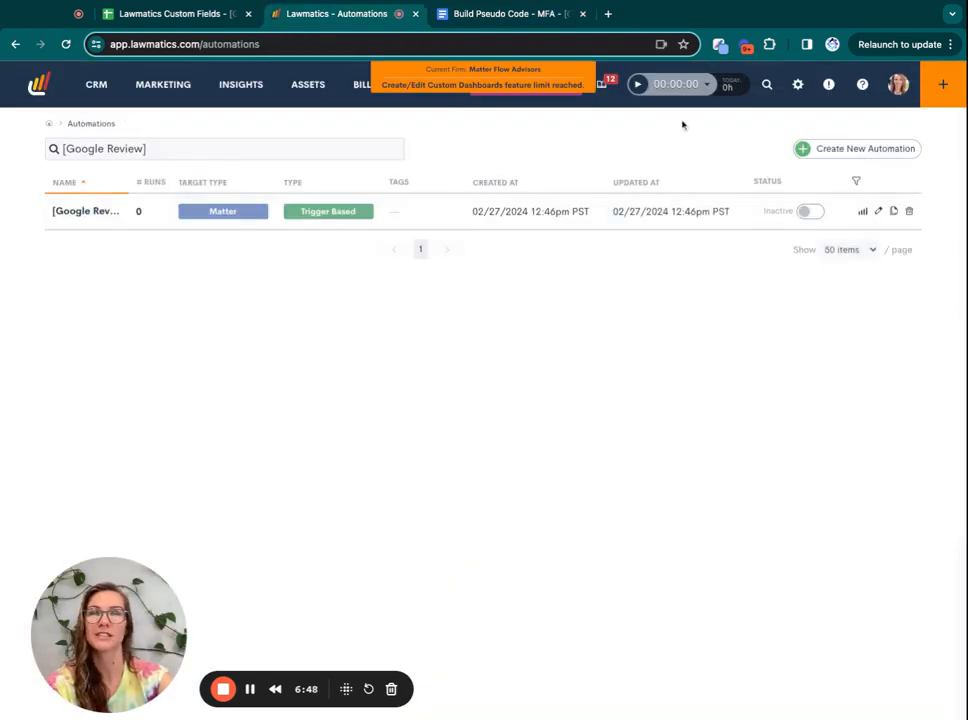
click(858, 148)
text([Google Review] Send Google Review Link)
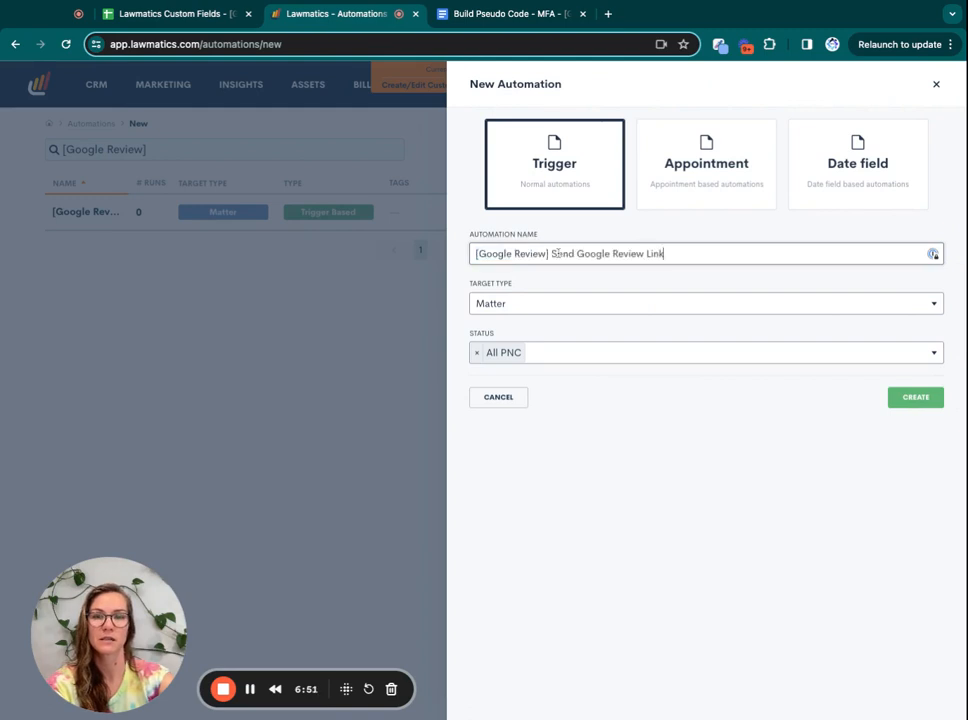
click(477, 352)
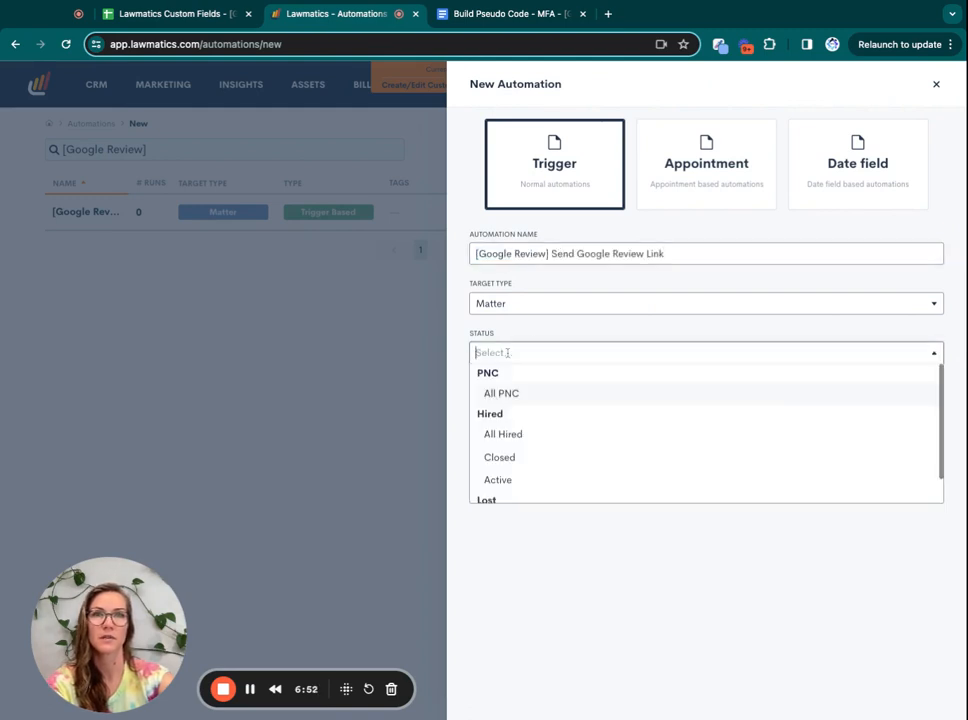
click(490, 435)
click(906, 405)
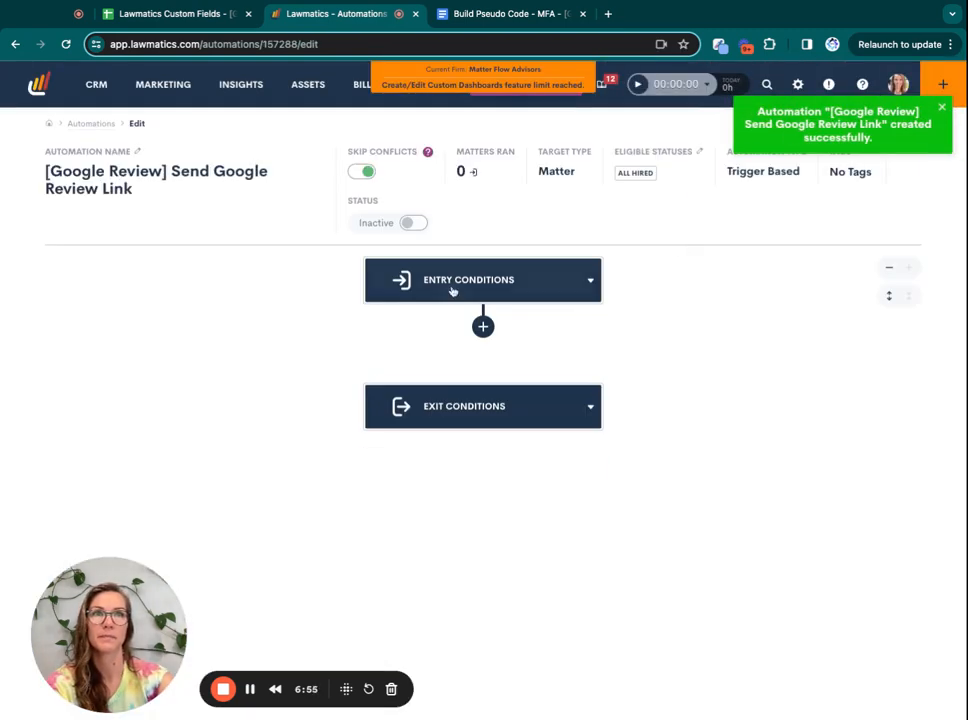
Add a Match on Fields entry condition targeting "Based on the service you received, would you be willing to give us a 5 star Google Review?".
click(466, 351)
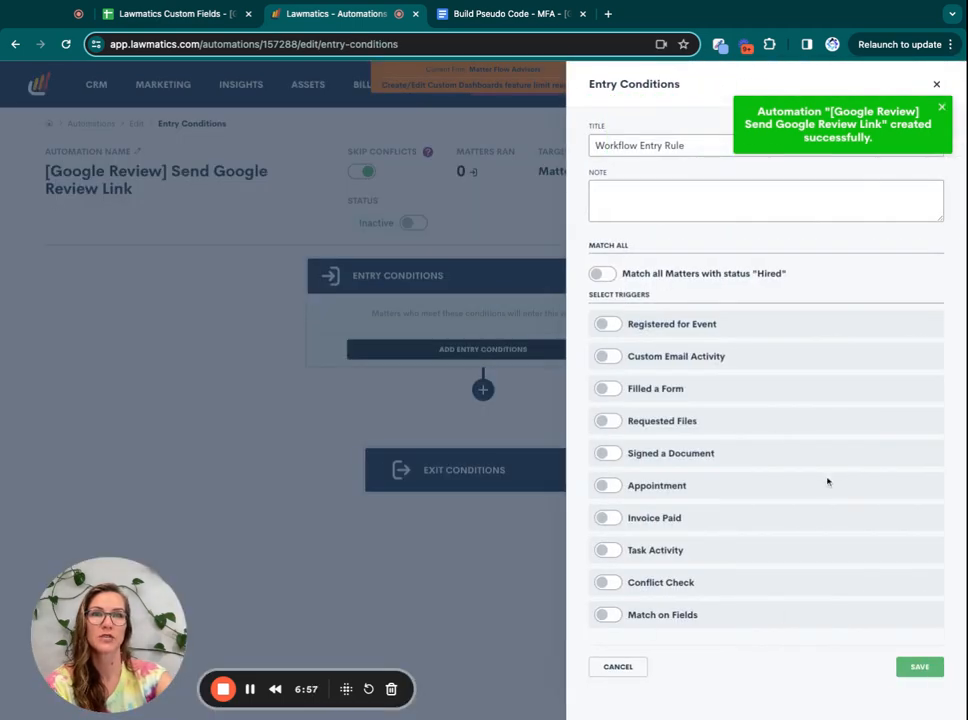
click(606, 614)
scroll(670, 540, down, 3)
click(661, 509)
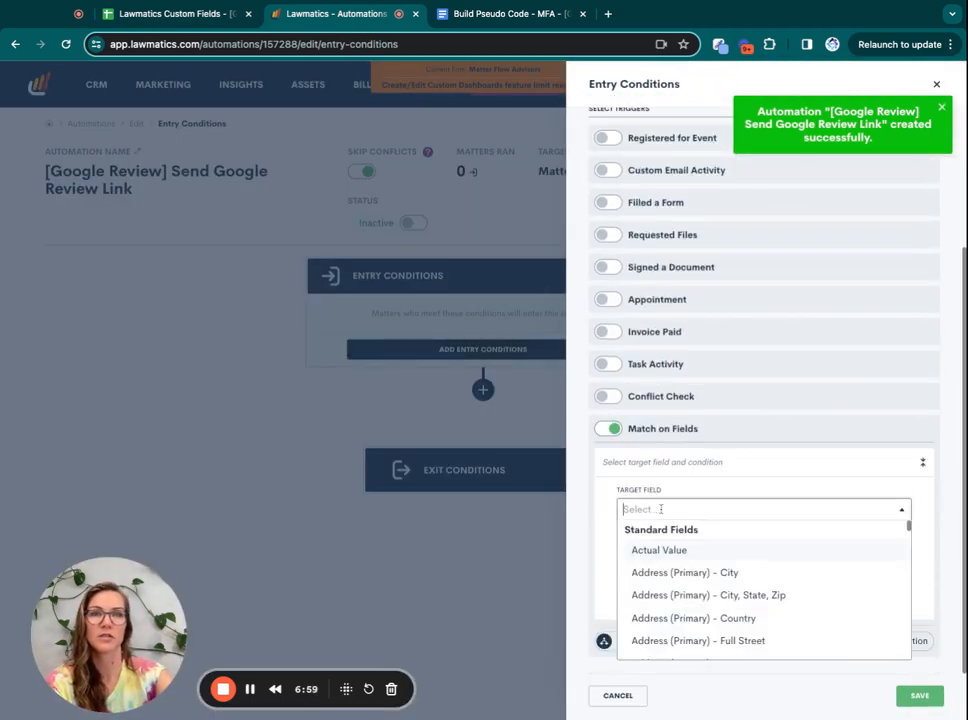
text(wold)
key(BackSpace)
text(uld you be )
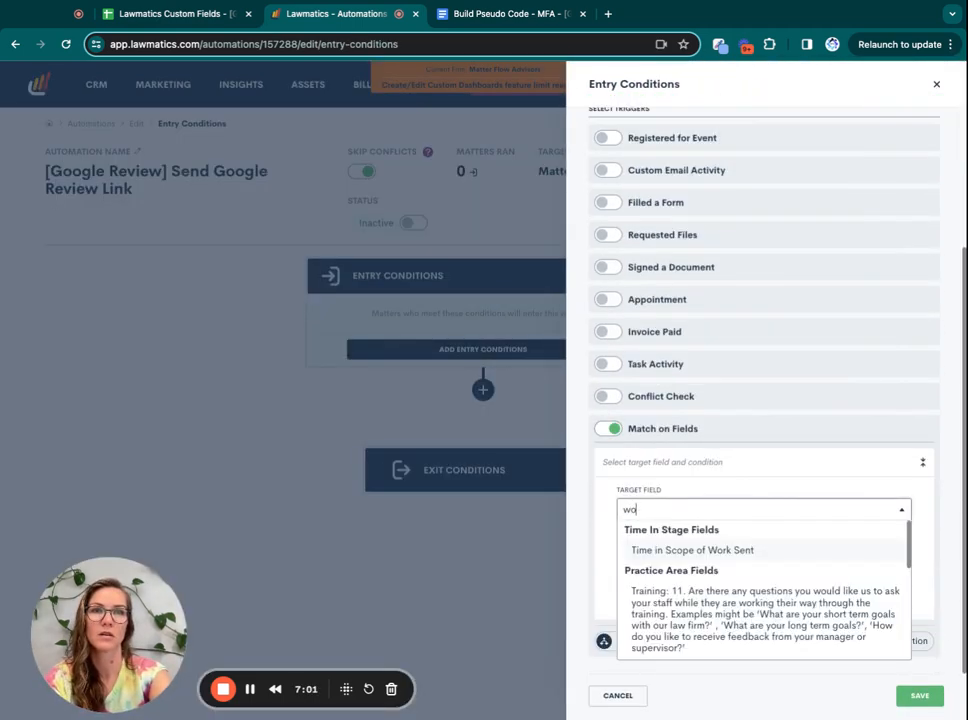
text(willing)
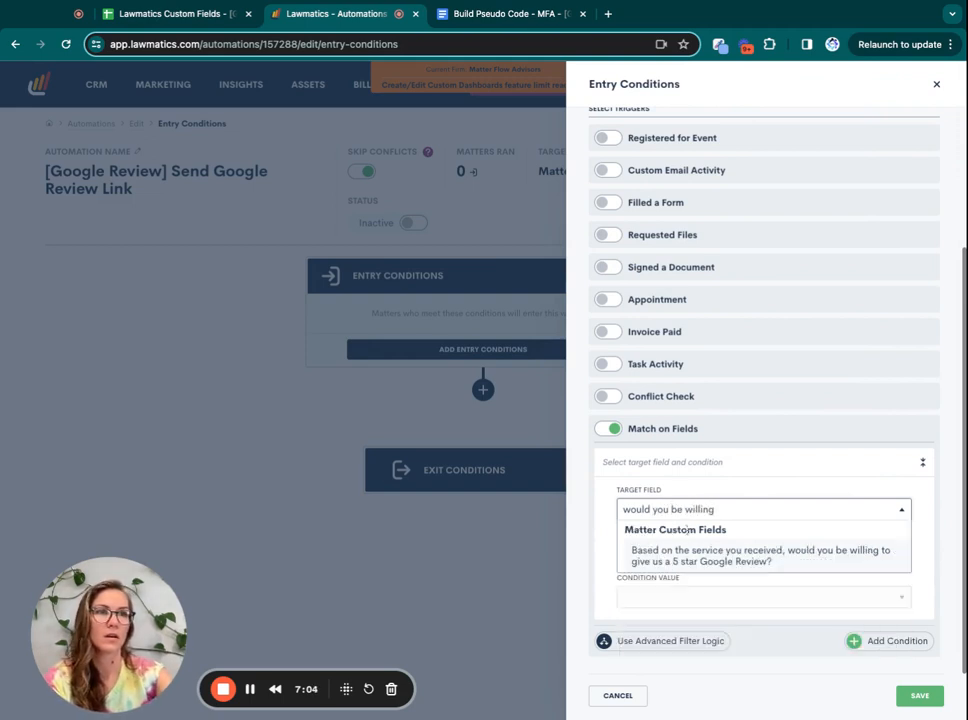
click(706, 558)
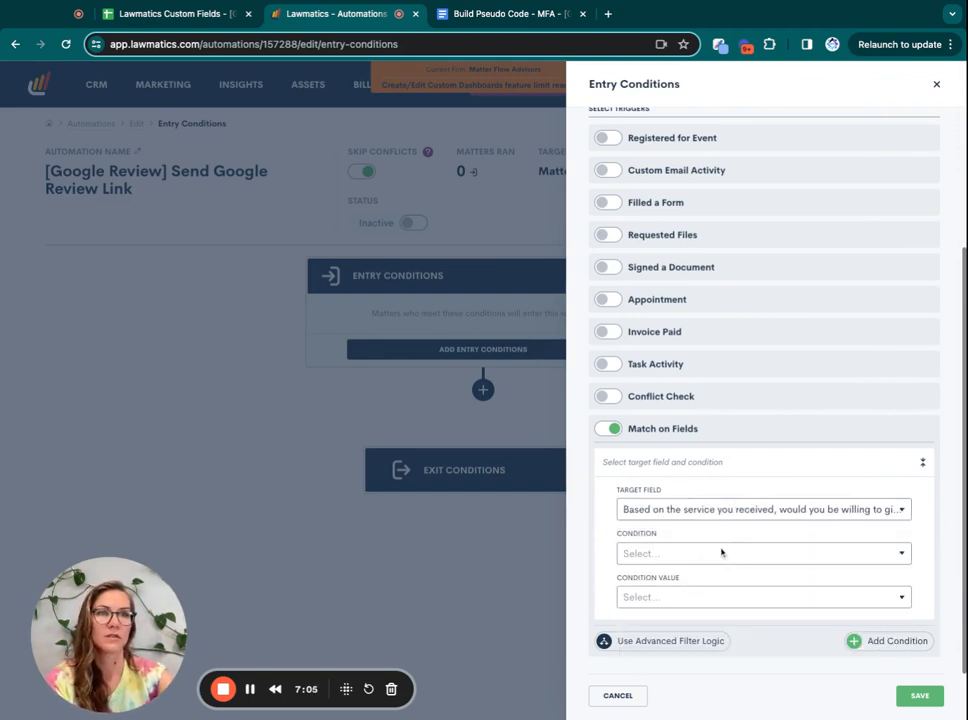
Set the entry condition to Is Equal To "yes" and save the entry rule.
click(721, 552)
click(648, 578)
click(664, 600)
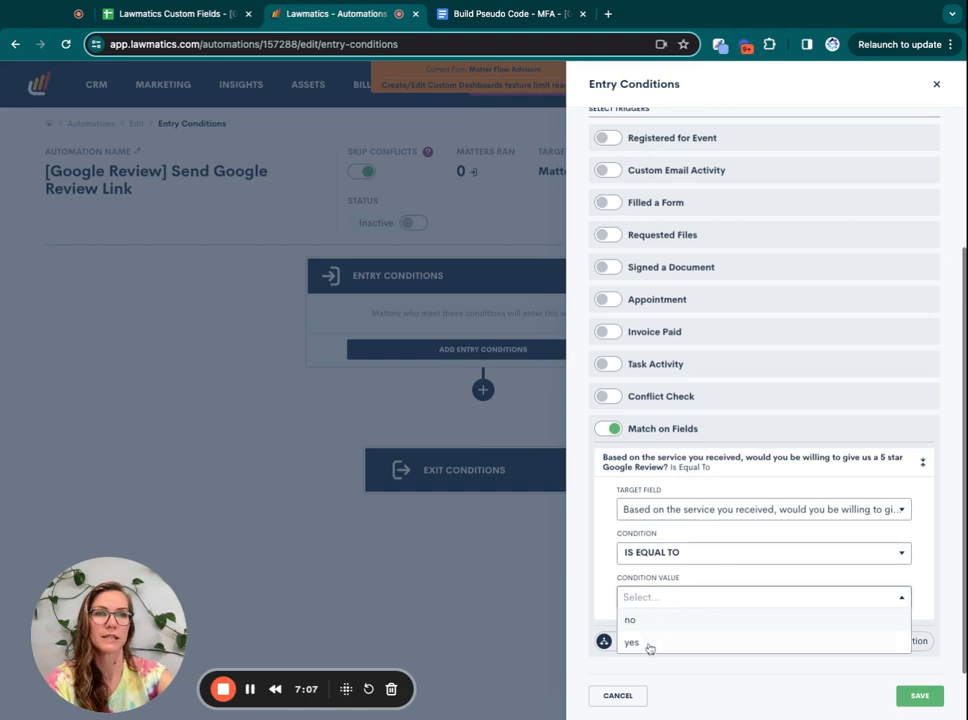
click(648, 648)
click(918, 695)
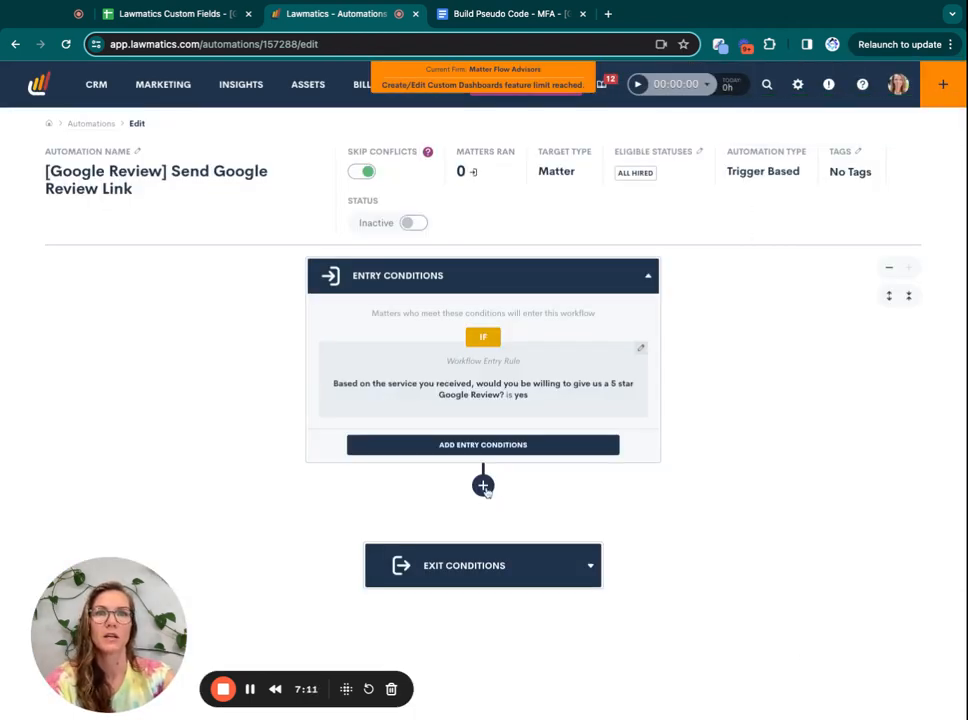
Add a Send Email action below the entry conditions and start a new plain text email for it.
click(483, 486)
click(340, 595)
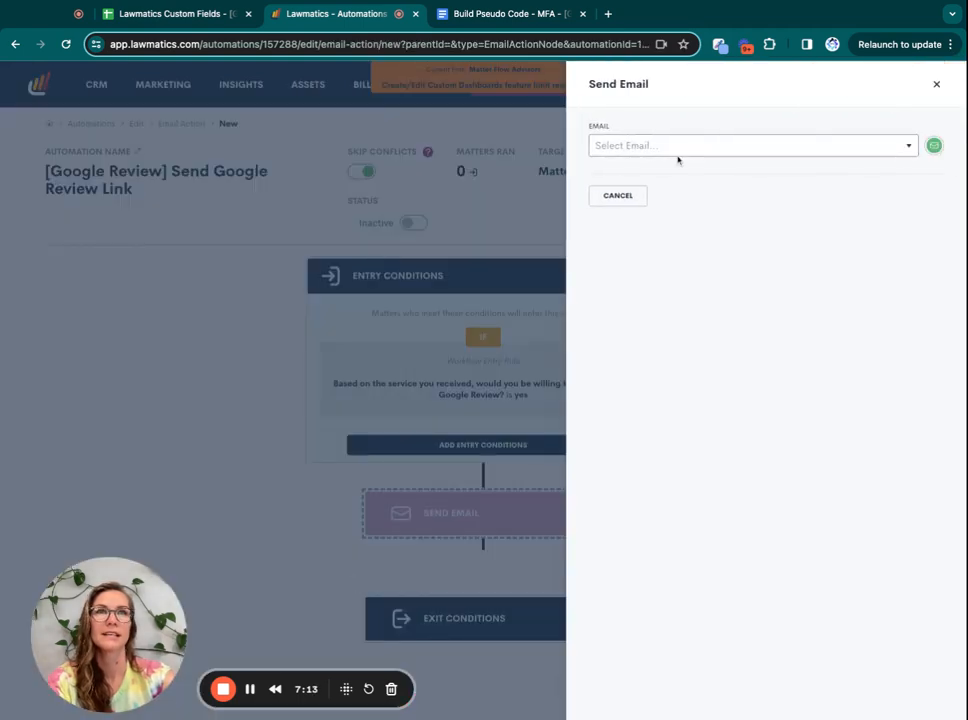
click(934, 145)
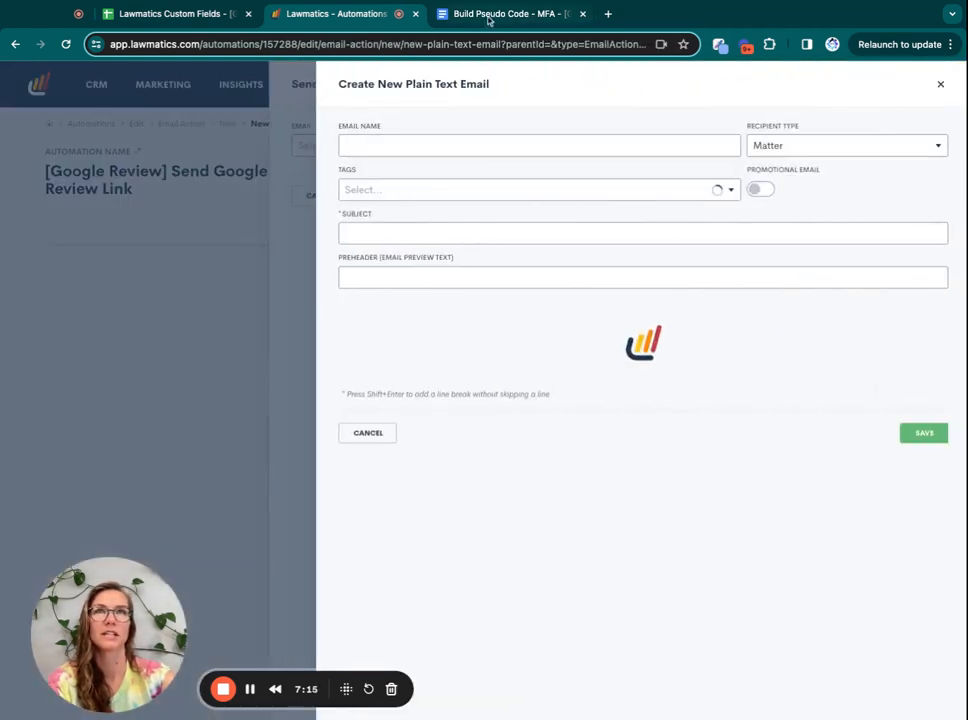
Name the new email "[Google Review] Requesting 5 Star Review", copied from the pseudo code document.
click(438, 15)
double_click(438, 385)
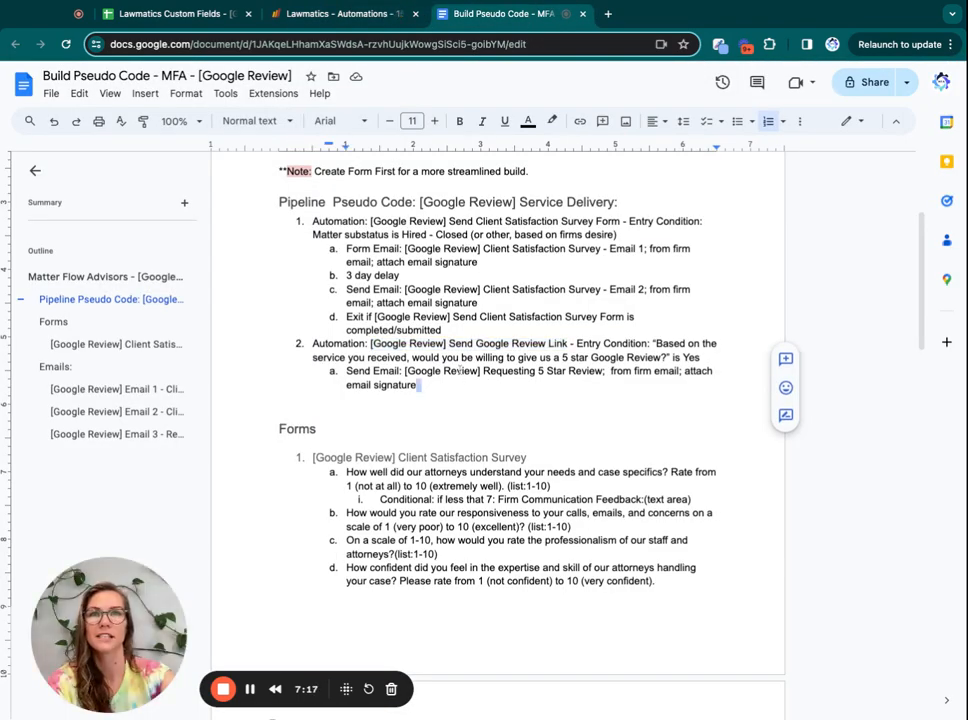
drag(405, 371, 603, 371)
key(ctrl+c)
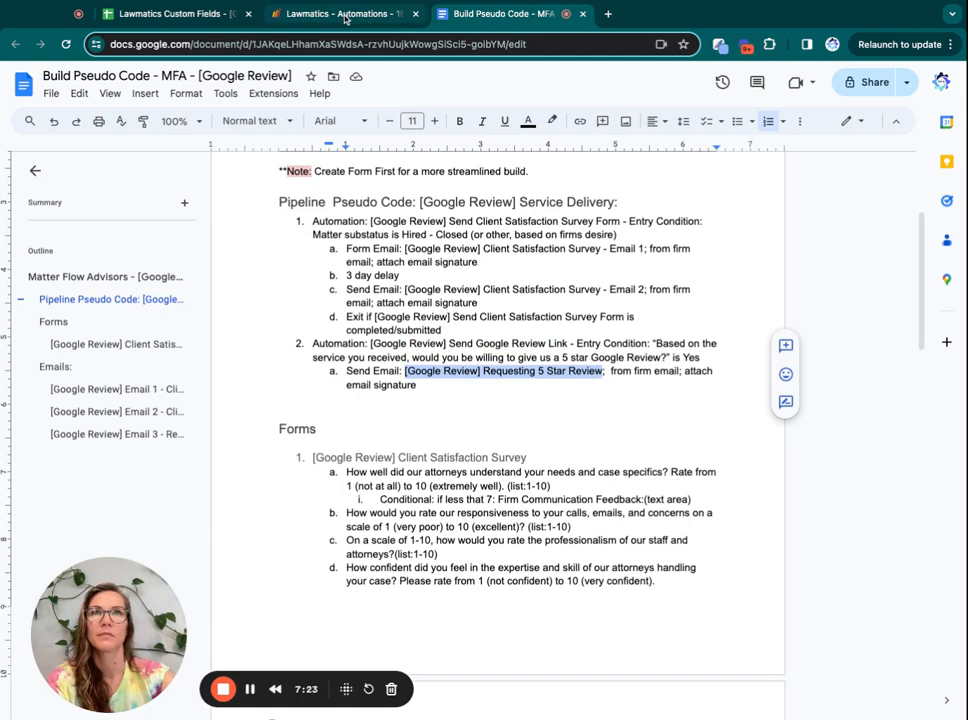
click(345, 14)
click(507, 146)
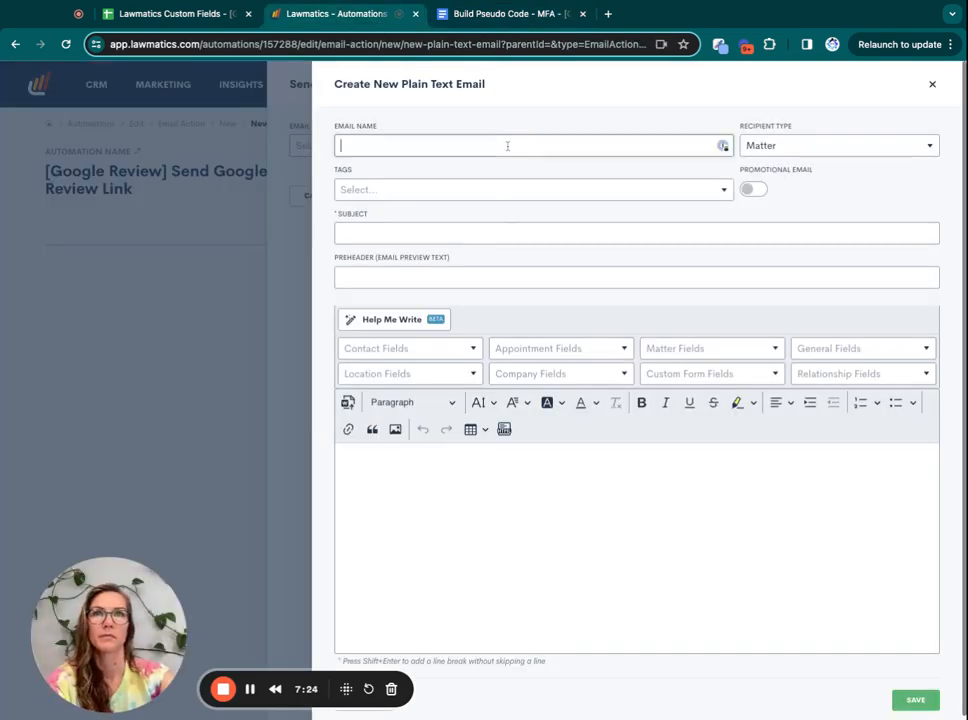
key(ctrl+v)
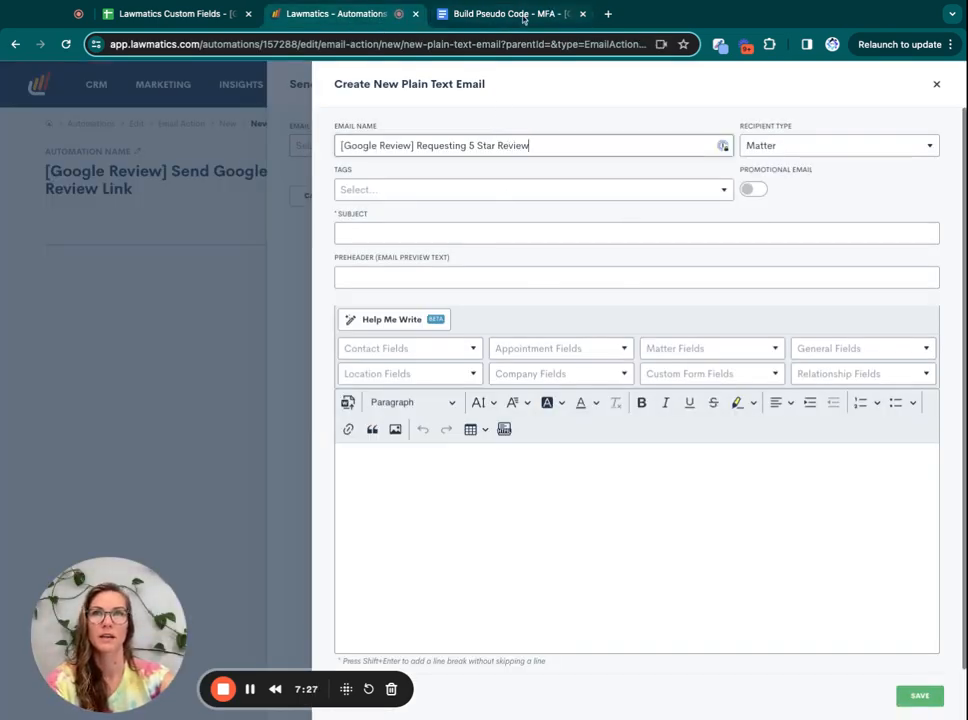
Set the email subject to "Are you still willing to offer a 5 Star Google Review?", copied from the document's Email 3 section.
click(480, 14)
click(110, 434)
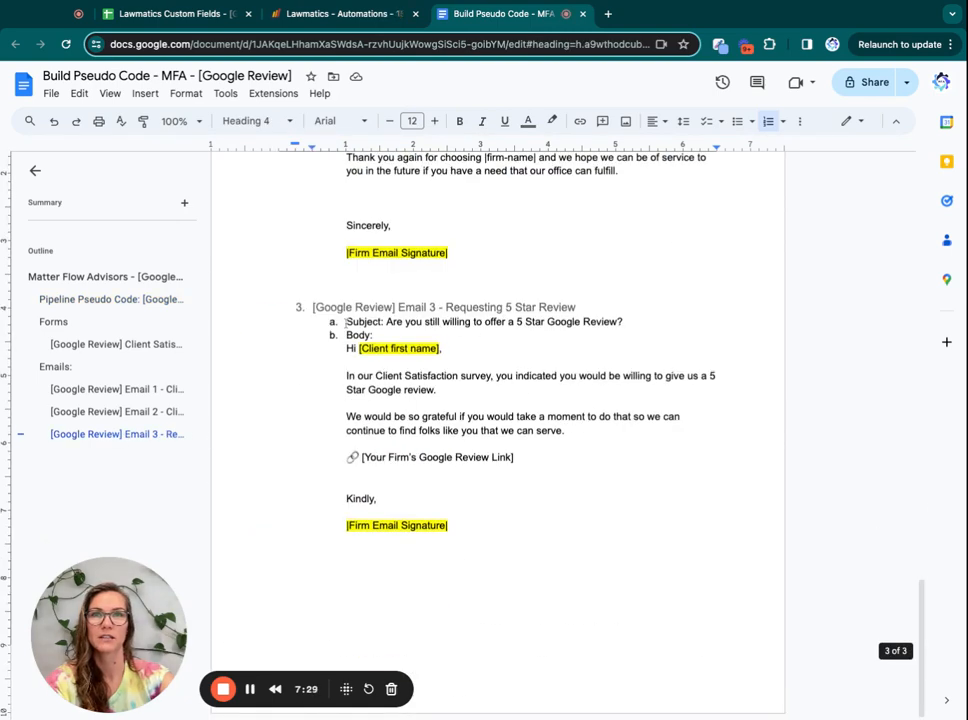
drag(387, 321, 621, 322)
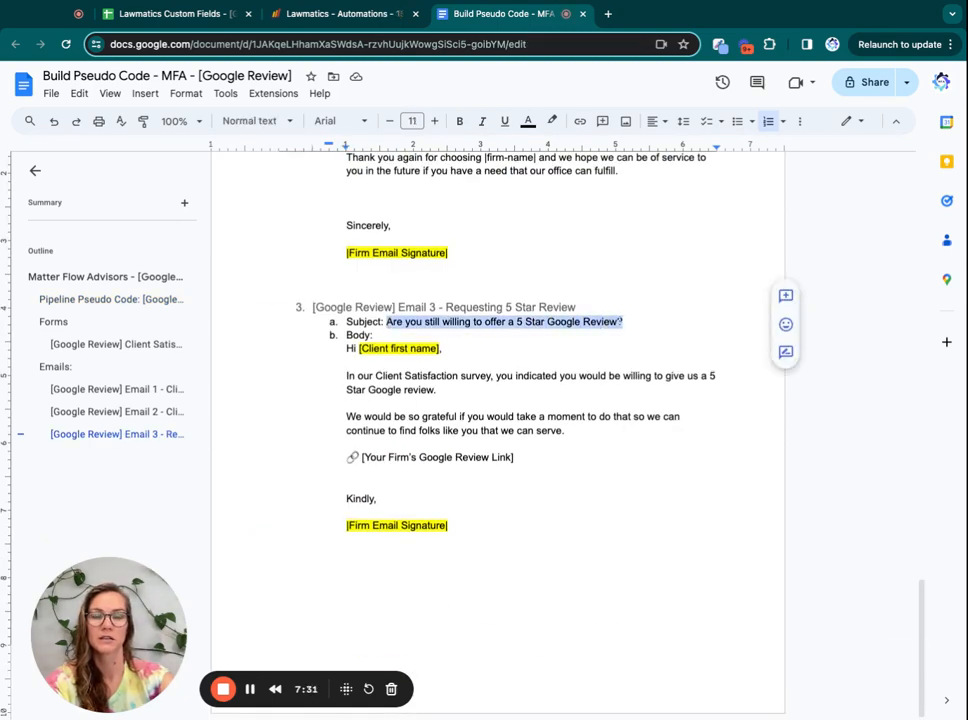
key(ctrl+c)
click(342, 18)
click(396, 232)
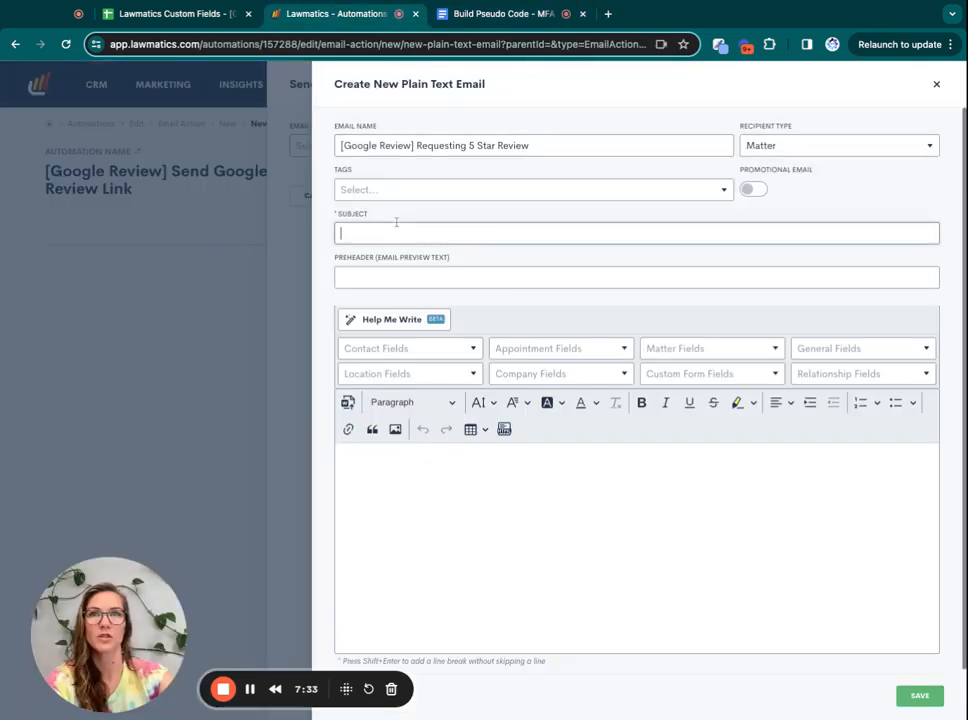
key(ctrl+v)
Copy the Email 3 body from the pseudo code document into the new email's body as text without formatting.
click(481, 484)
click(462, 15)
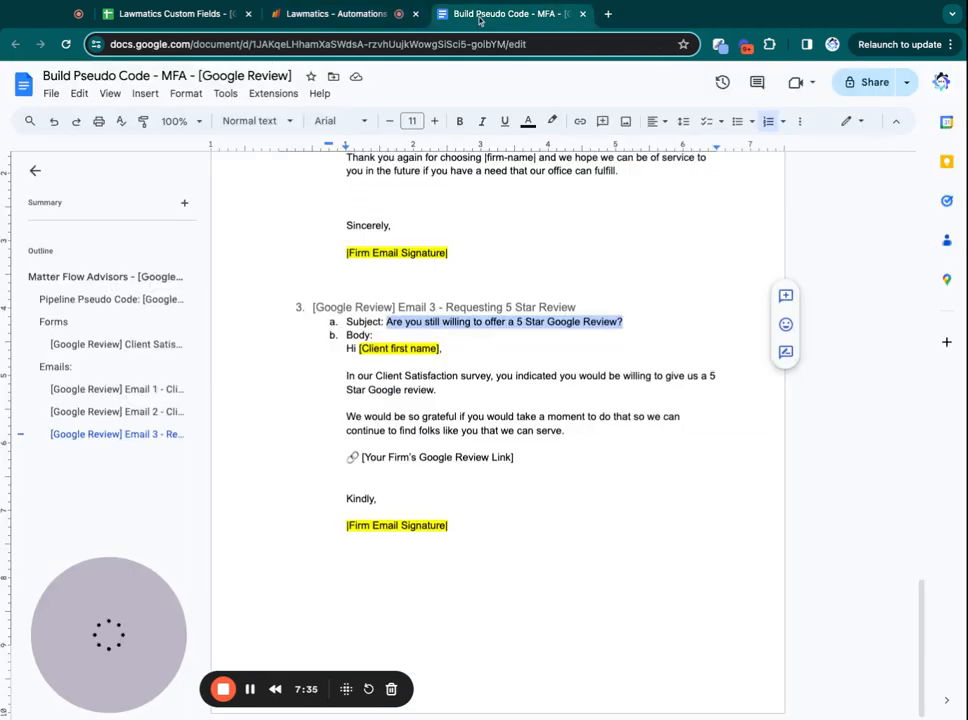
mouse_move(476, 541)
mouse_down()
mouse_move(346, 378)
mouse_move(345, 349)
mouse_up()
key(ctrl+c)
key(ctrl+shift+Tab)
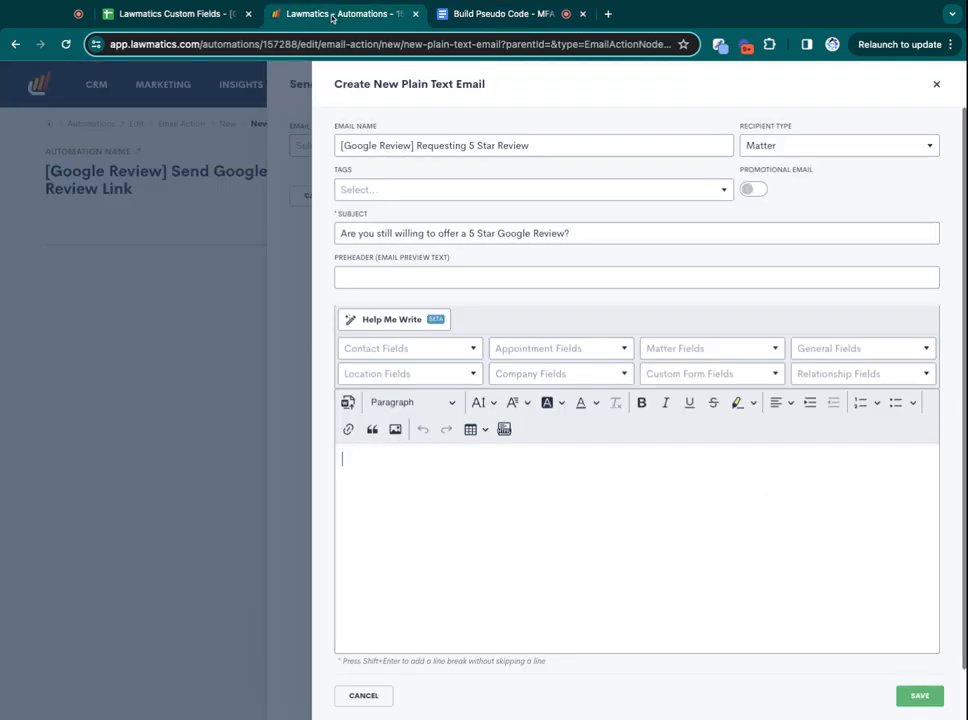
key(ctrl+v)
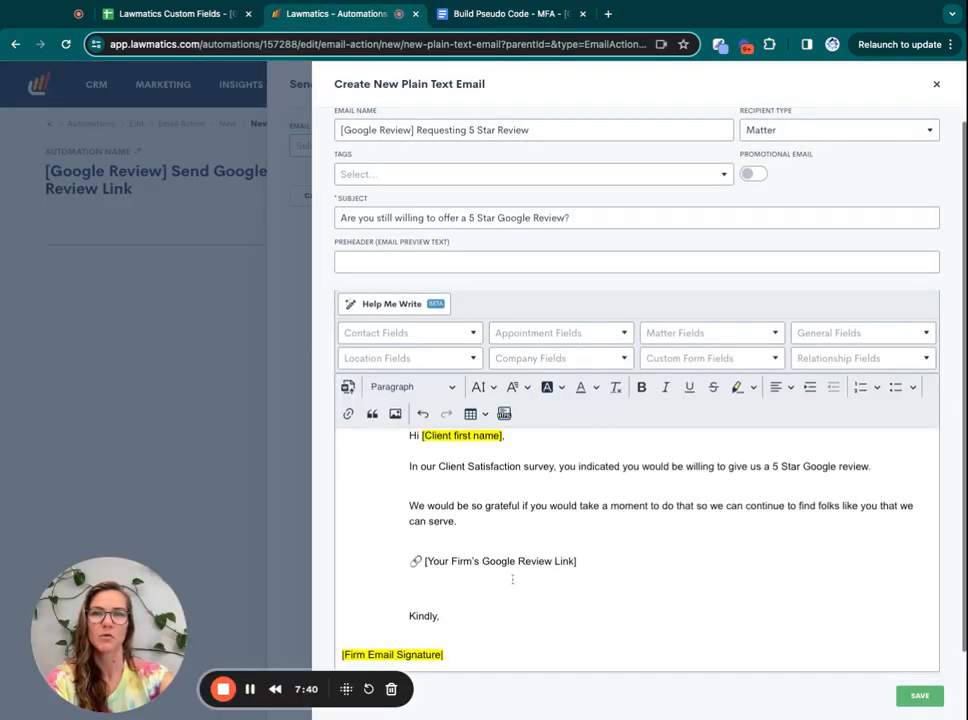
key(ctrl+z)
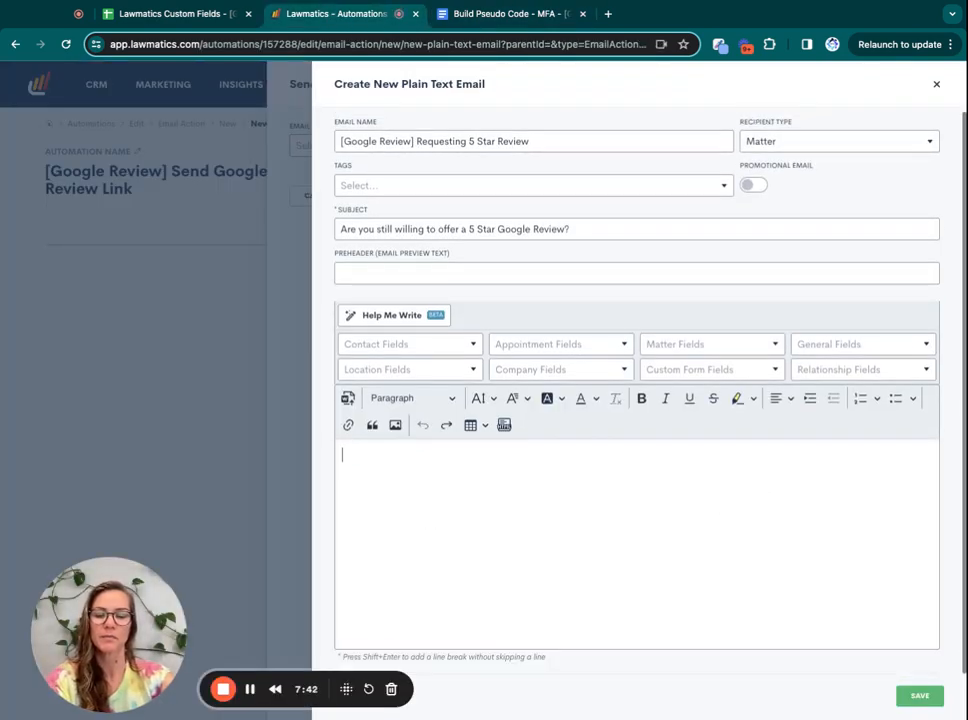
key(ctrl+v)
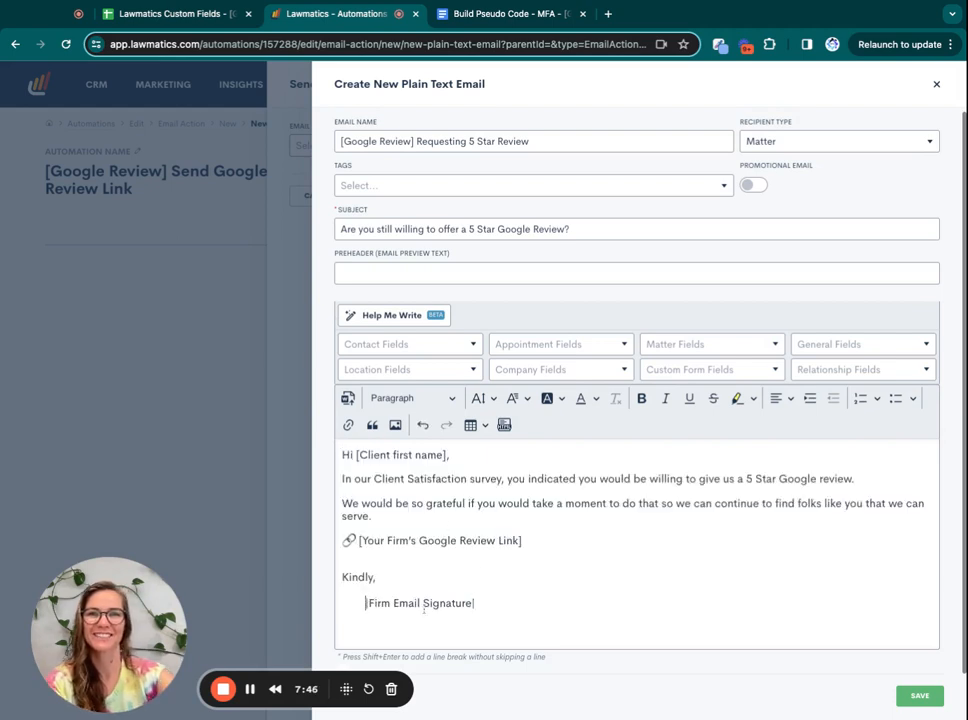
Delete the "|Firm Email Signature|" placeholder below "Kindly," along with the indentation of its line.
drag(474, 607, 363, 607)
key(BackSpace)
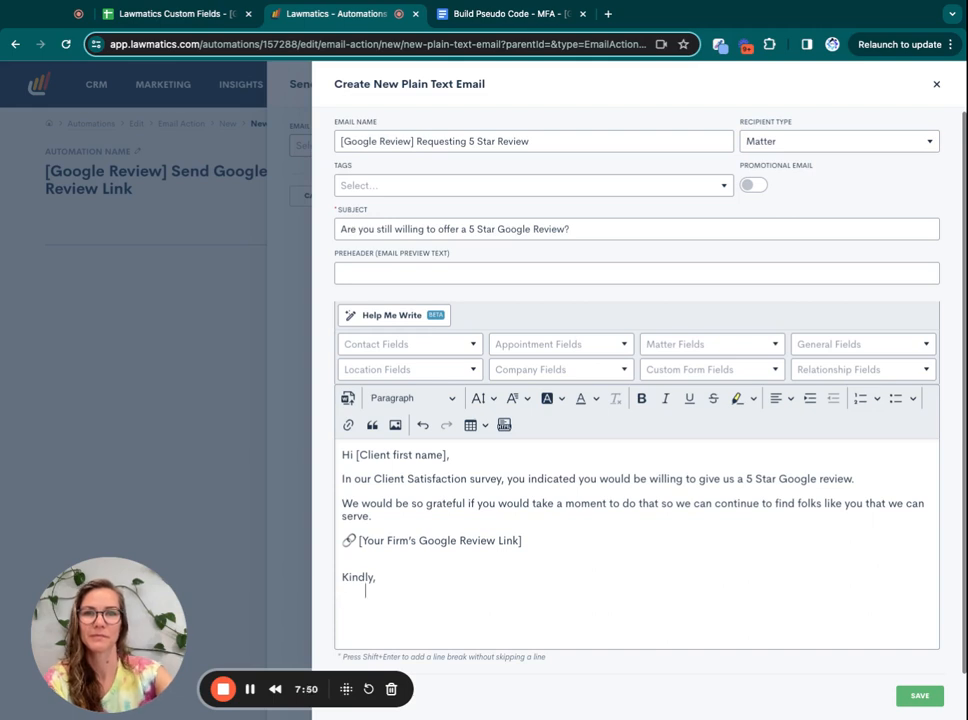
double_click(375, 593)
key(BackSpace)
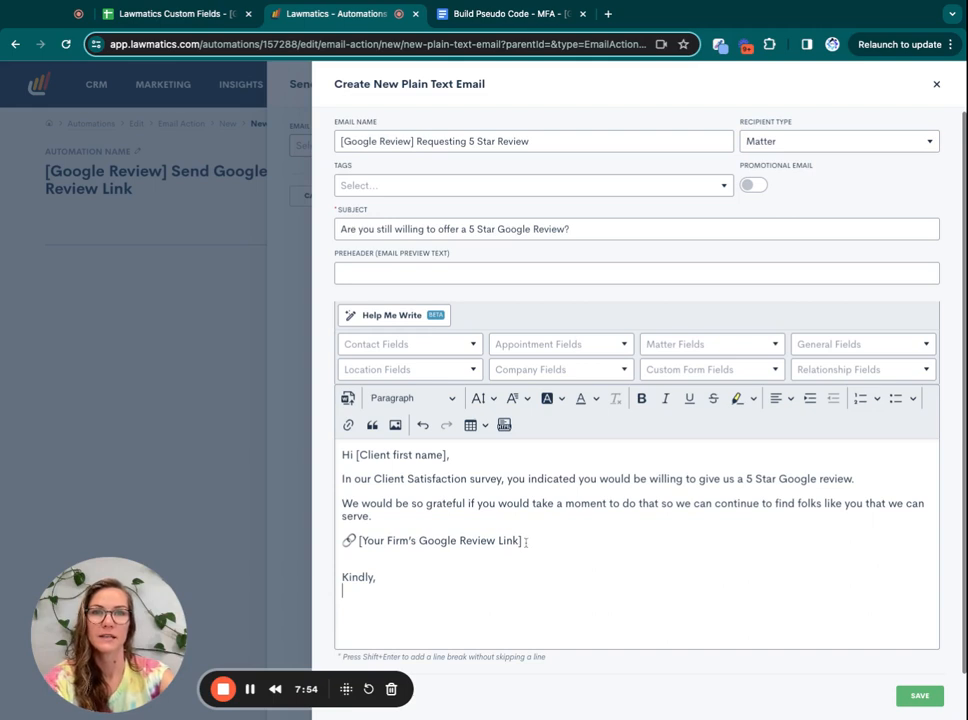
Highlight the "[Your Firm's Google Review Link]" placeholder in the email body in yellow.
drag(524, 541, 358, 541)
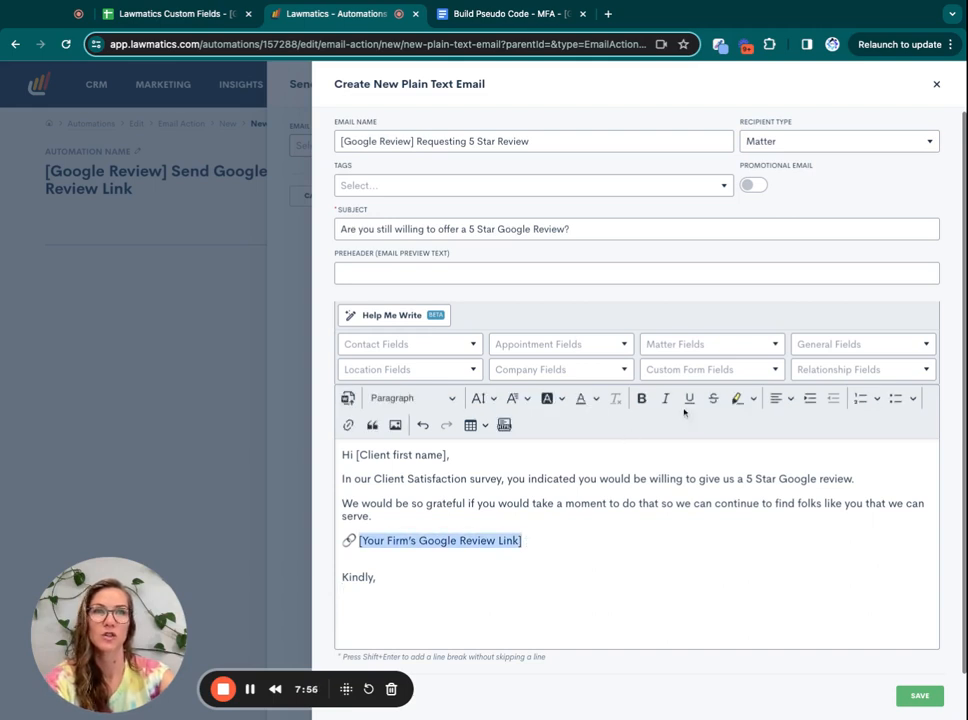
click(736, 399)
click(645, 575)
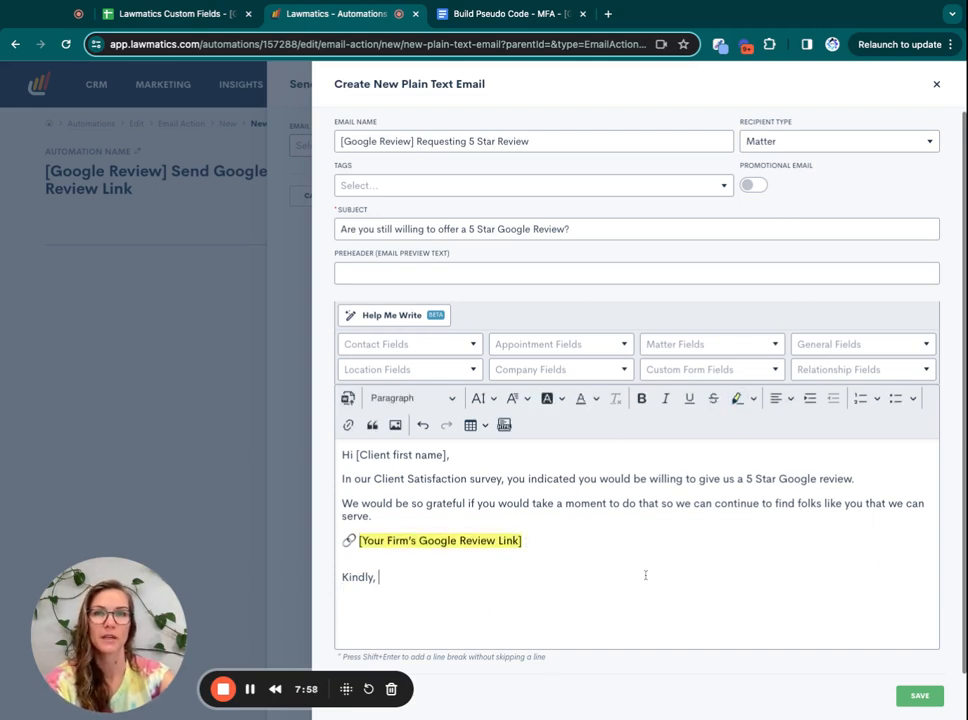
Replace the "[Client first name]" placeholder in the greeting with the first-name contact merge field.
drag(446, 455, 359, 455)
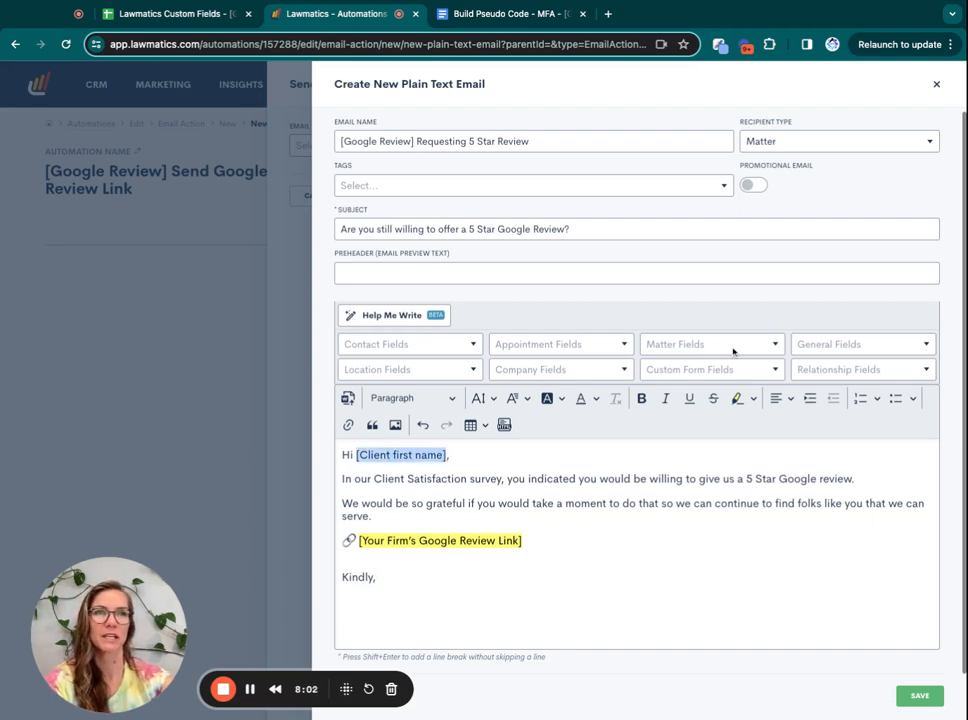
click(430, 344)
click(395, 387)
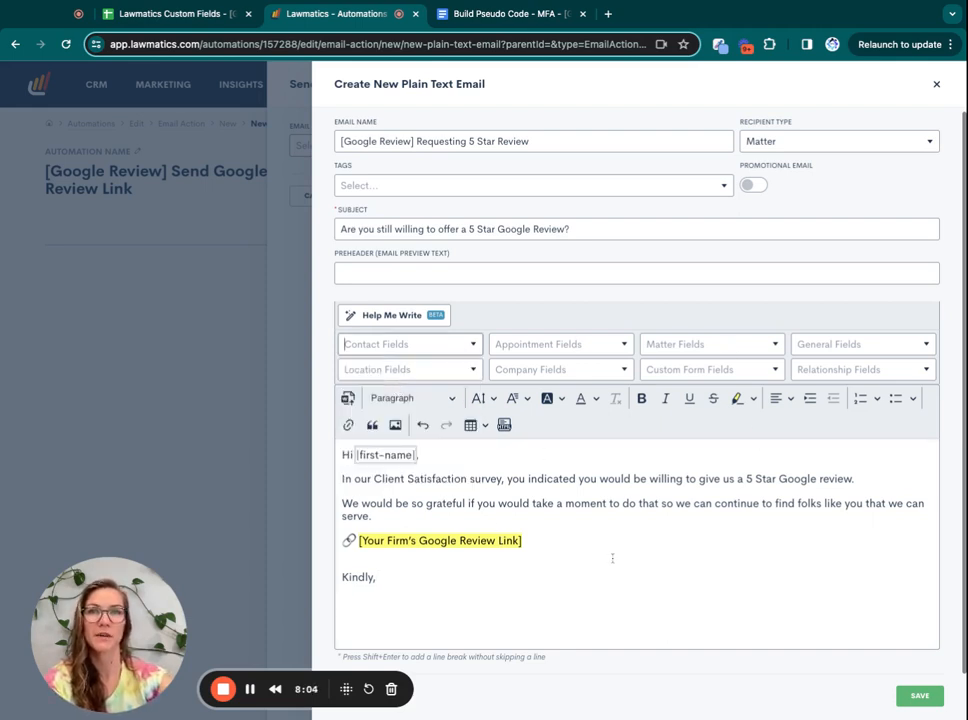
Save the email under the unique name "[Google Review] Requesting 5 Star Review..".
click(916, 701)
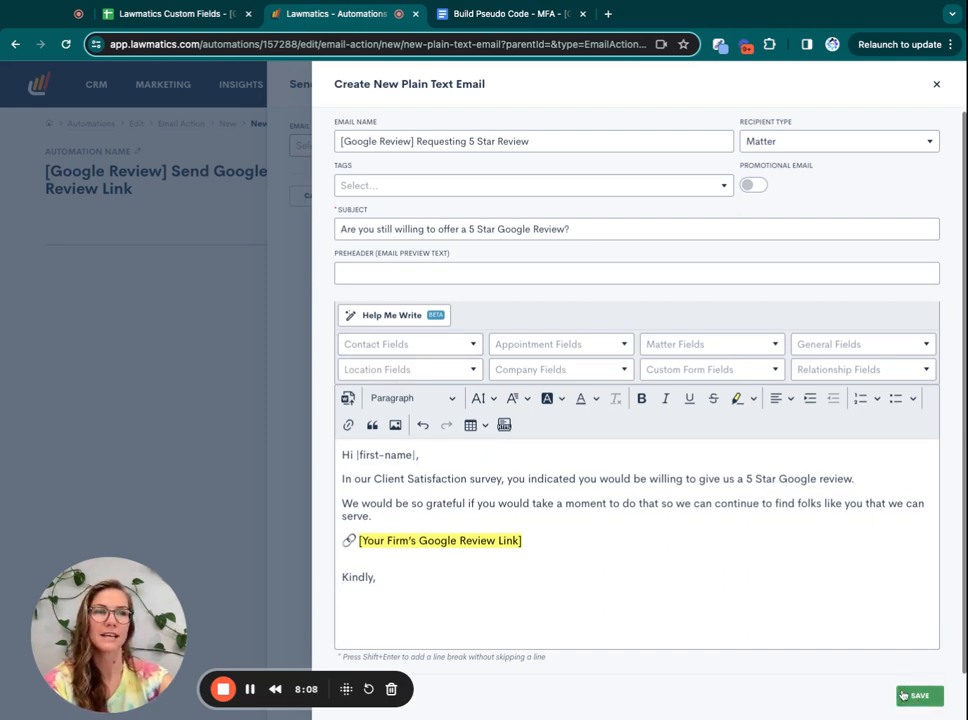
click(912, 695)
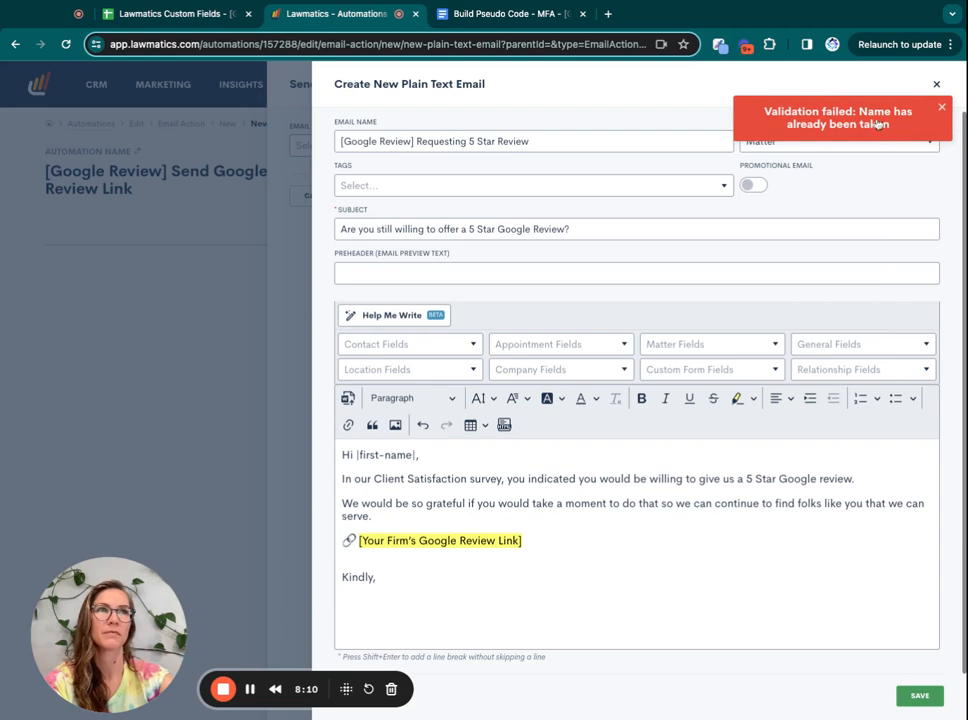
click(589, 142)
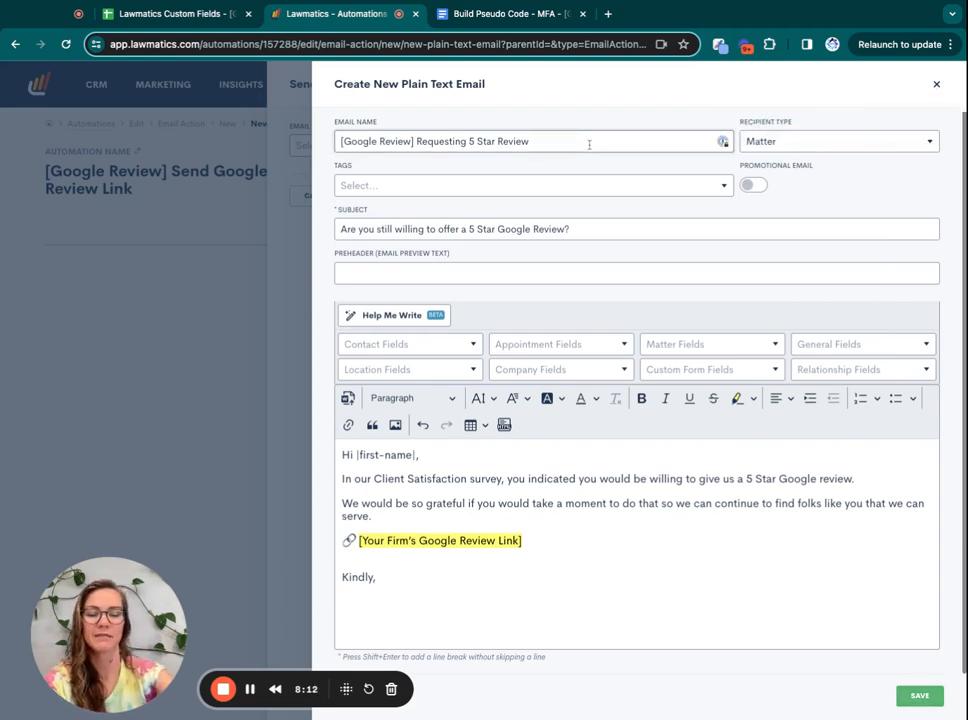
click(912, 694)
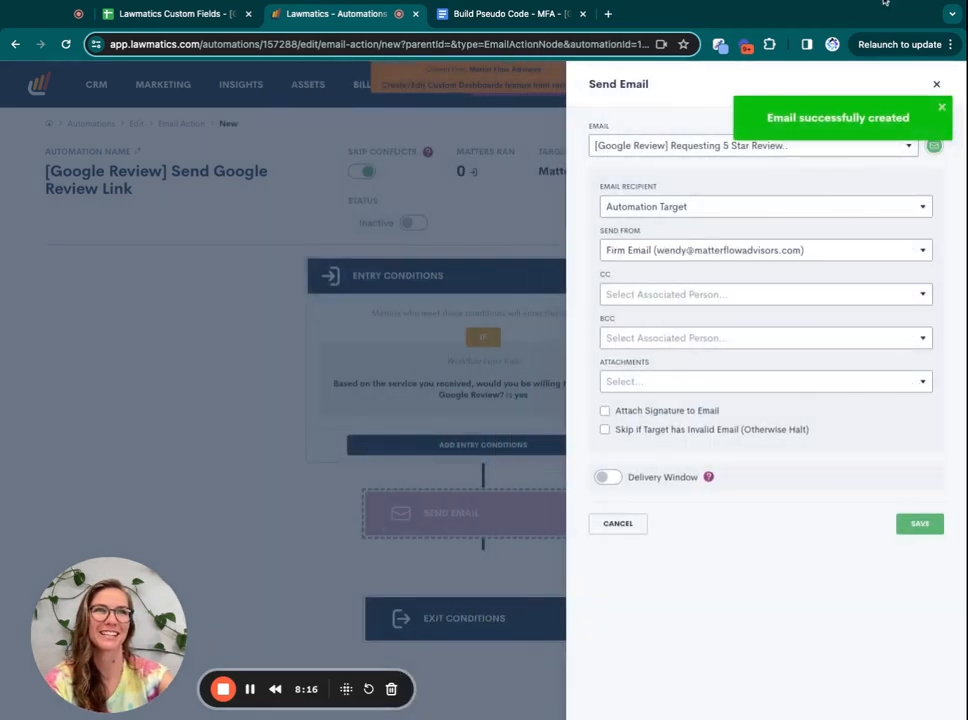
Attach the signature to the email and save the Send Email action in the automation.
click(604, 410)
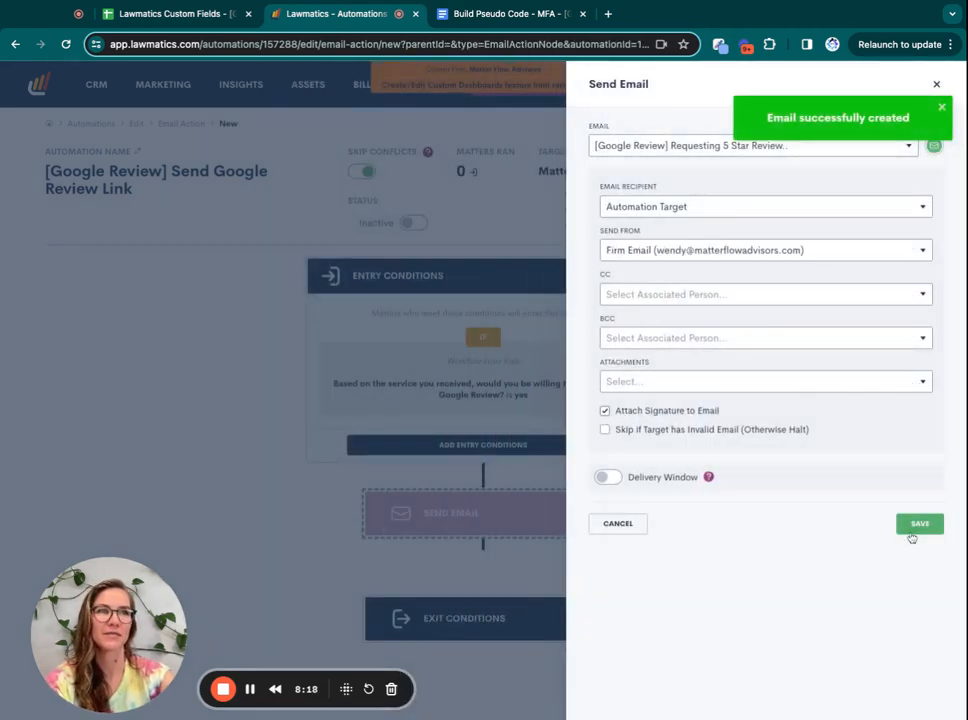
click(911, 532)
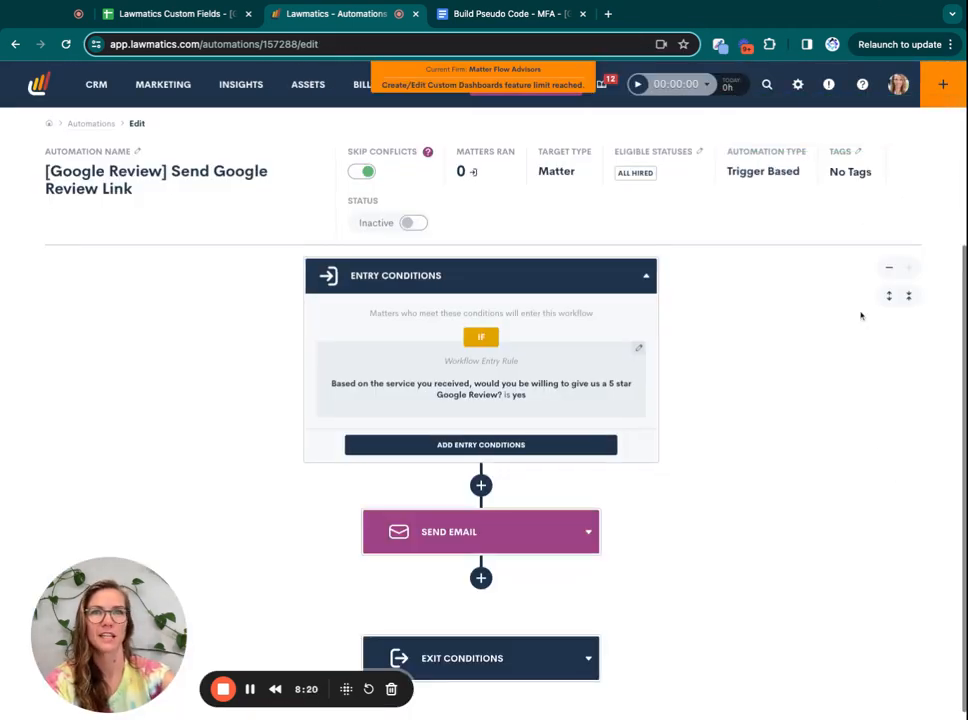
scroll(742, 567, down, 1)
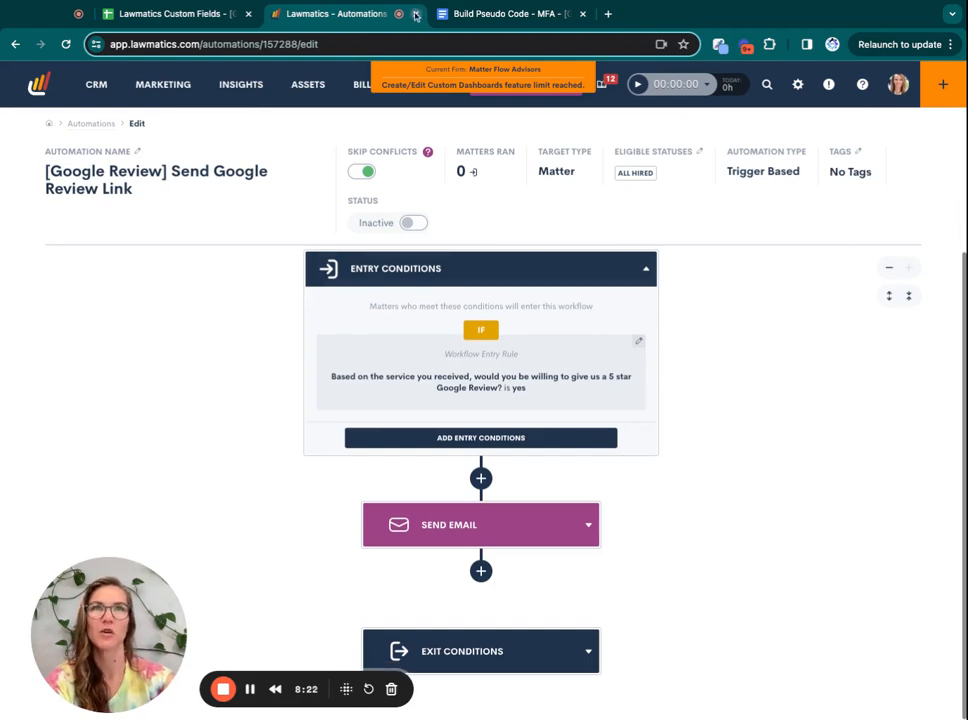
Review the pseudo code document's pipeline and form outline against the built automation, and examine the custom fields spreadsheet.
click(493, 15)
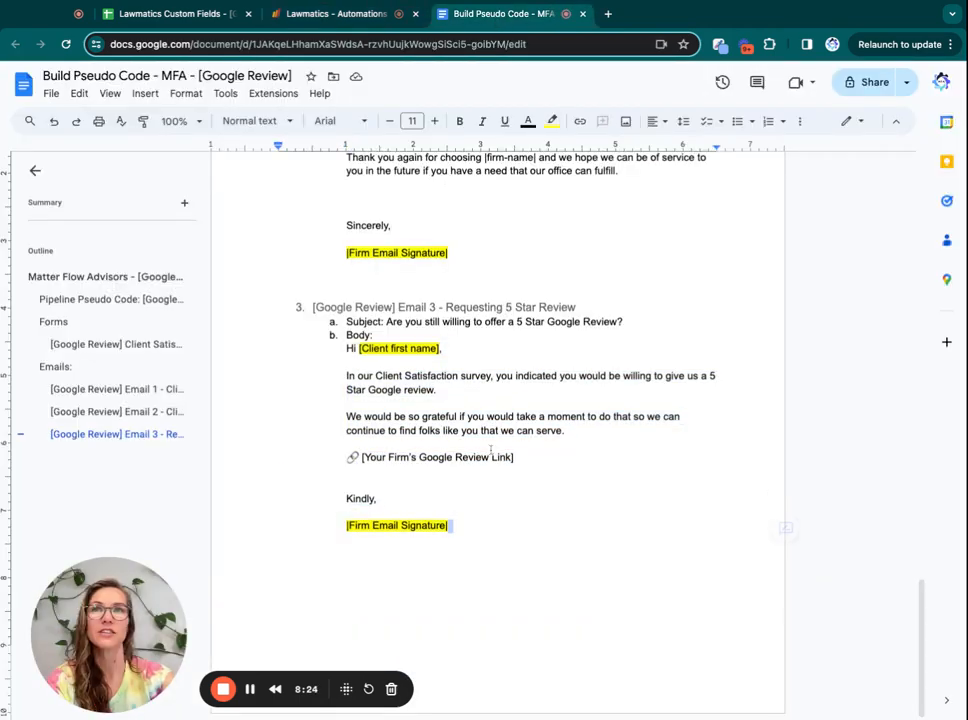
click(133, 298)
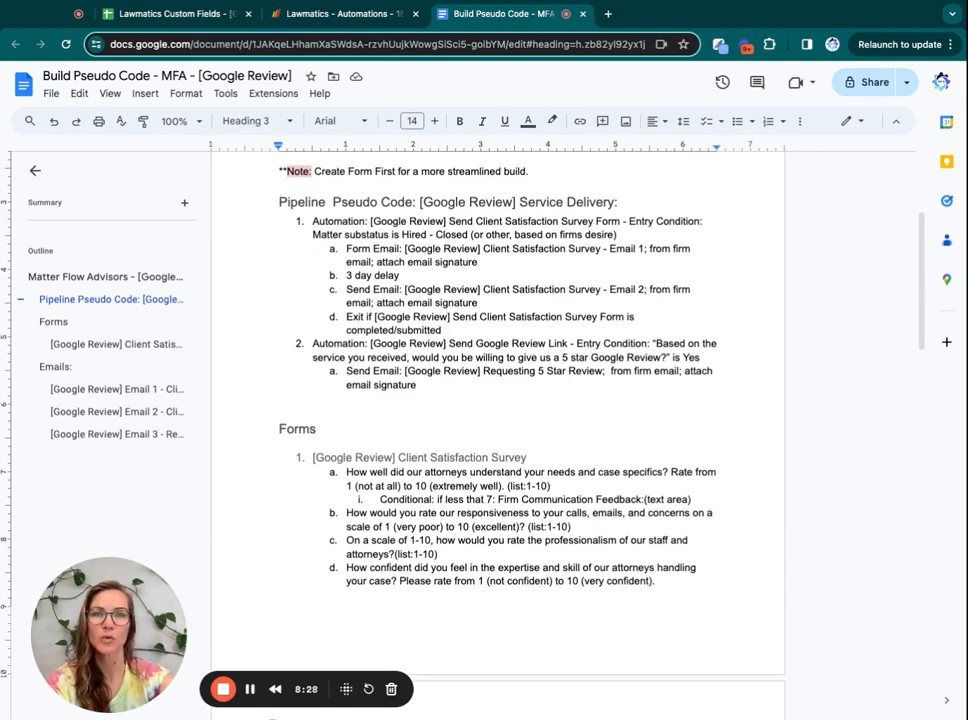
click(356, 14)
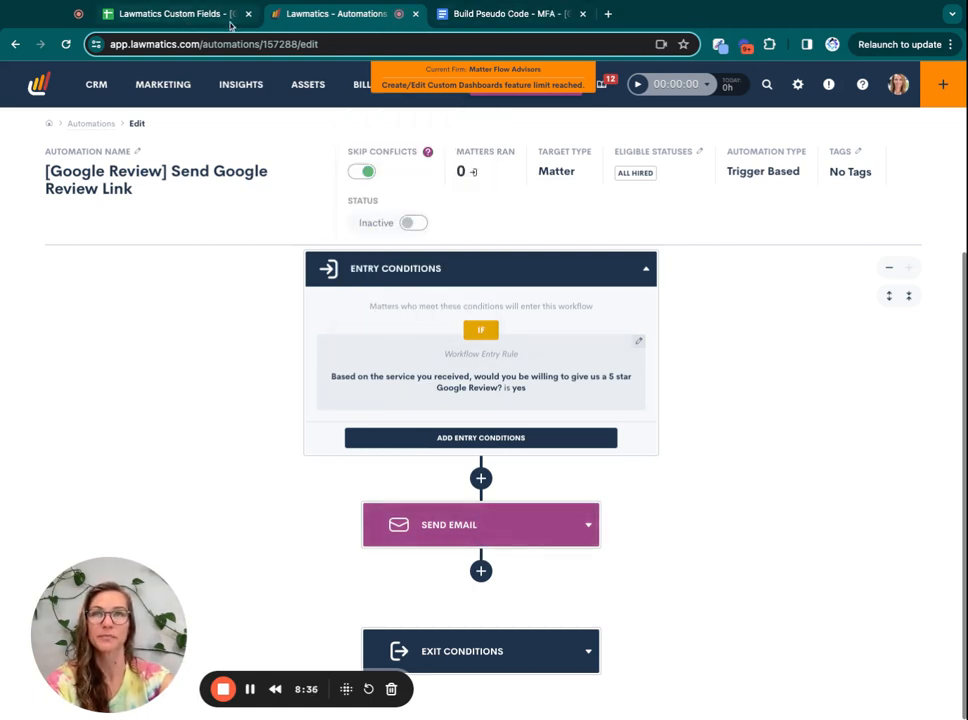
click(445, 14)
click(431, 380)
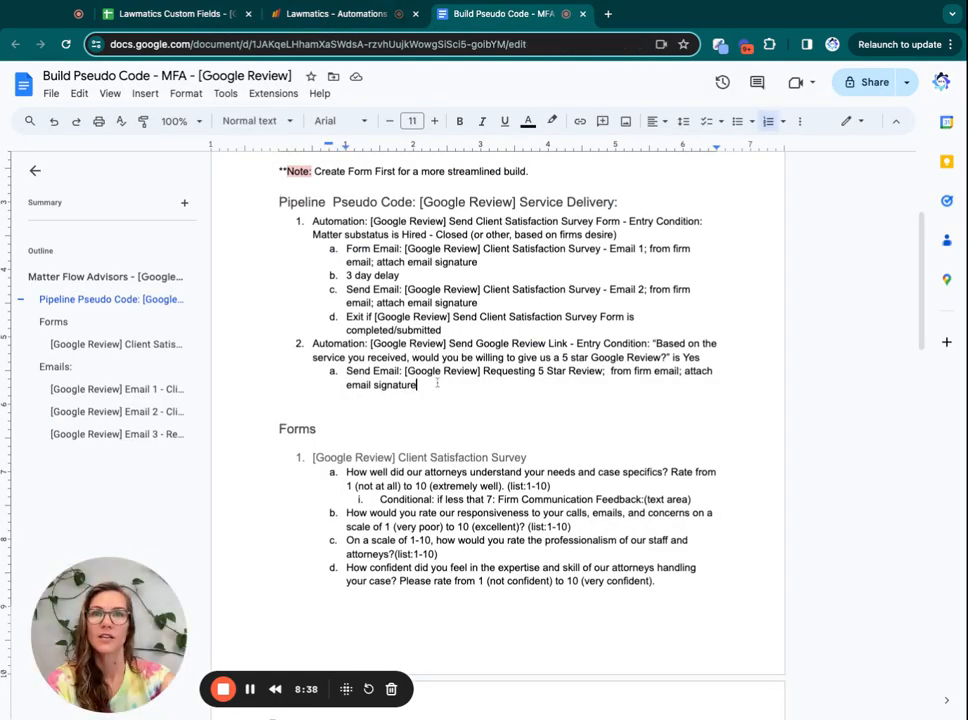
scroll(452, 454, down, 4)
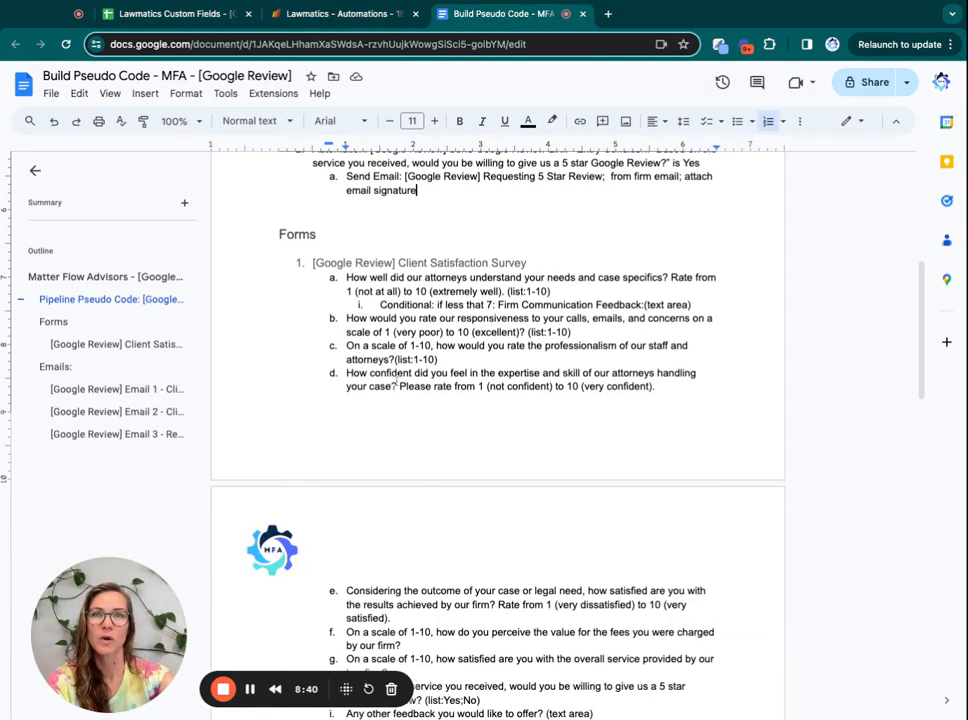
scroll(482, 478, down, 6)
scroll(482, 478, up, 10)
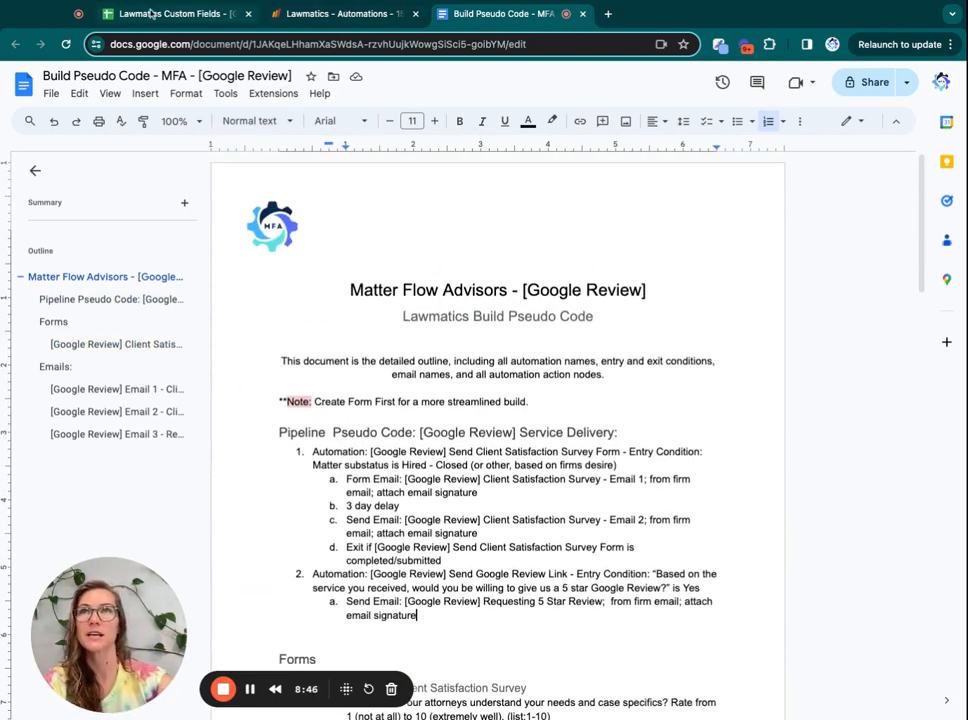
click(118, 14)
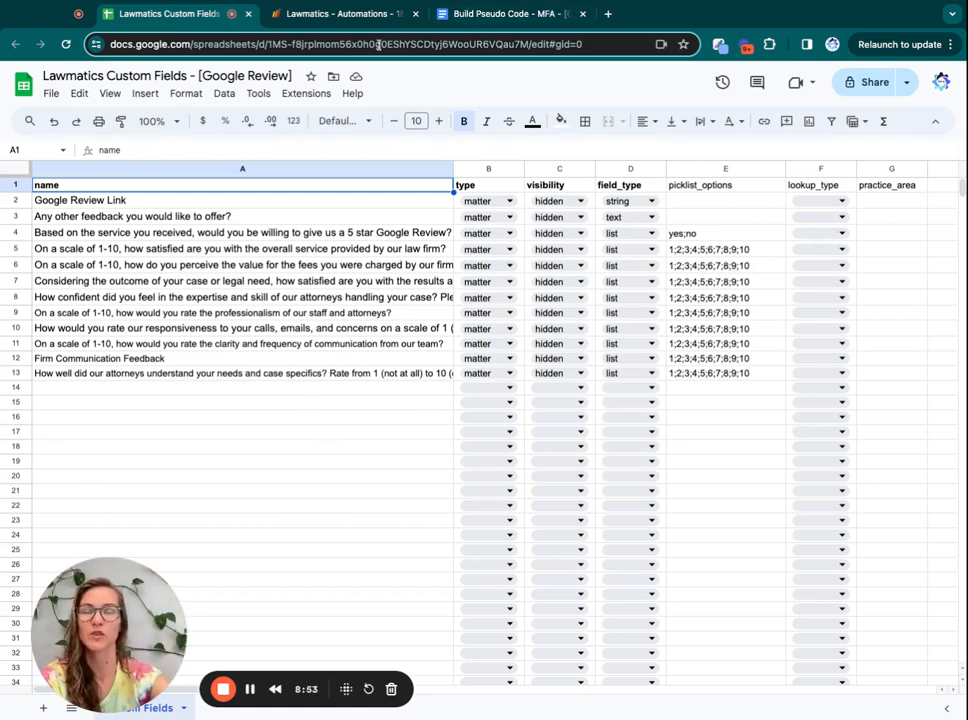
Find the "[Google Review] Client Satisfaction Survey" among the Lawmatics custom forms and open it for editing.
click(365, 16)
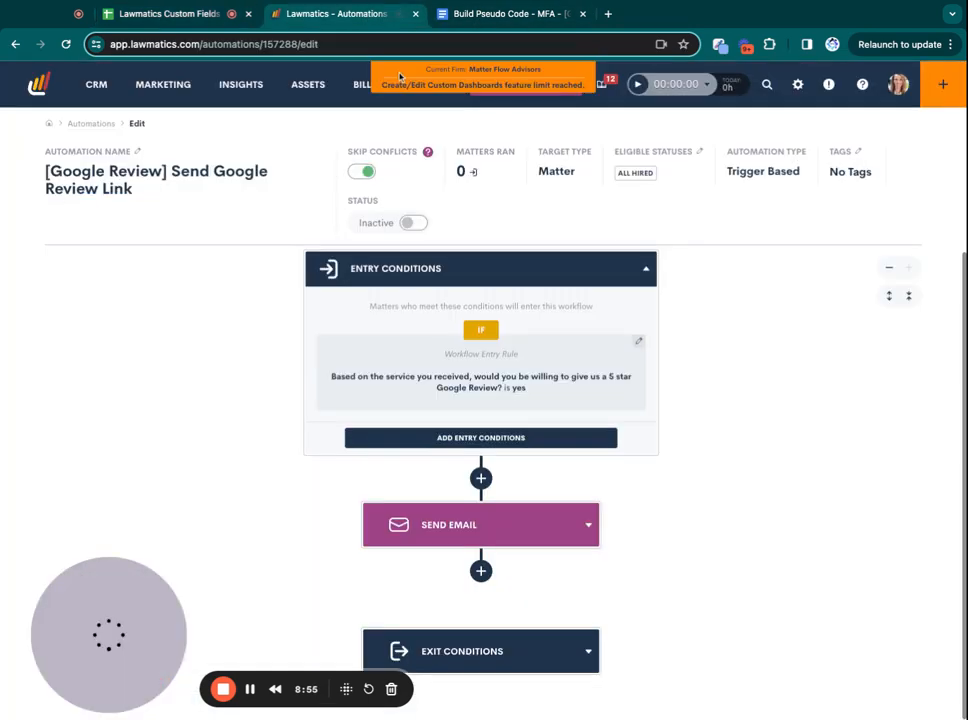
mouse_move(308, 86)
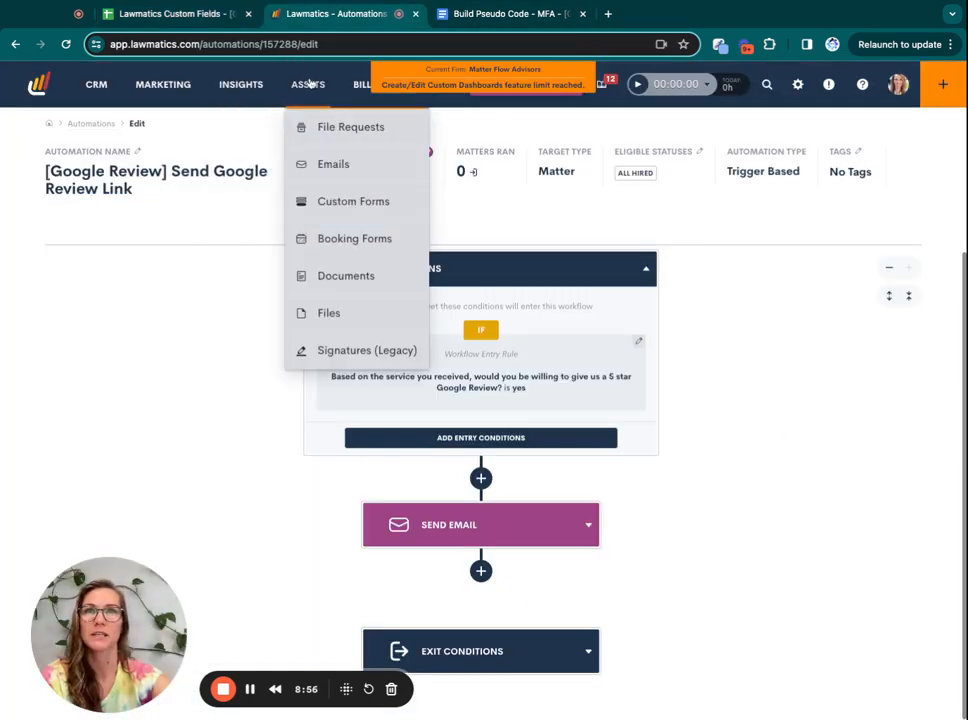
click(340, 210)
key(super+f)
text(goog)
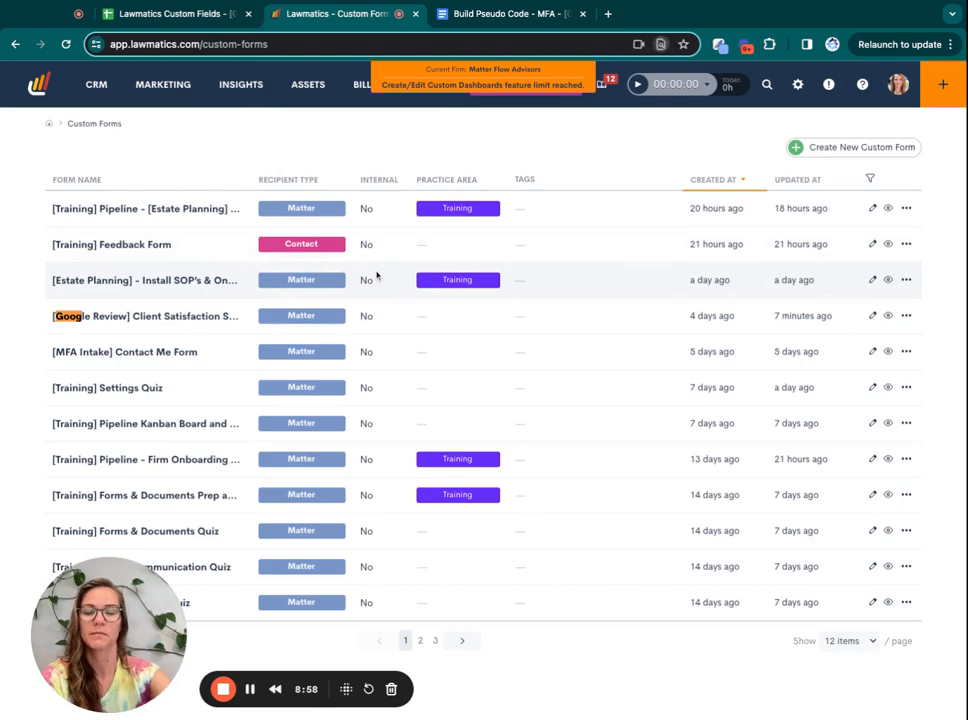
text(le)
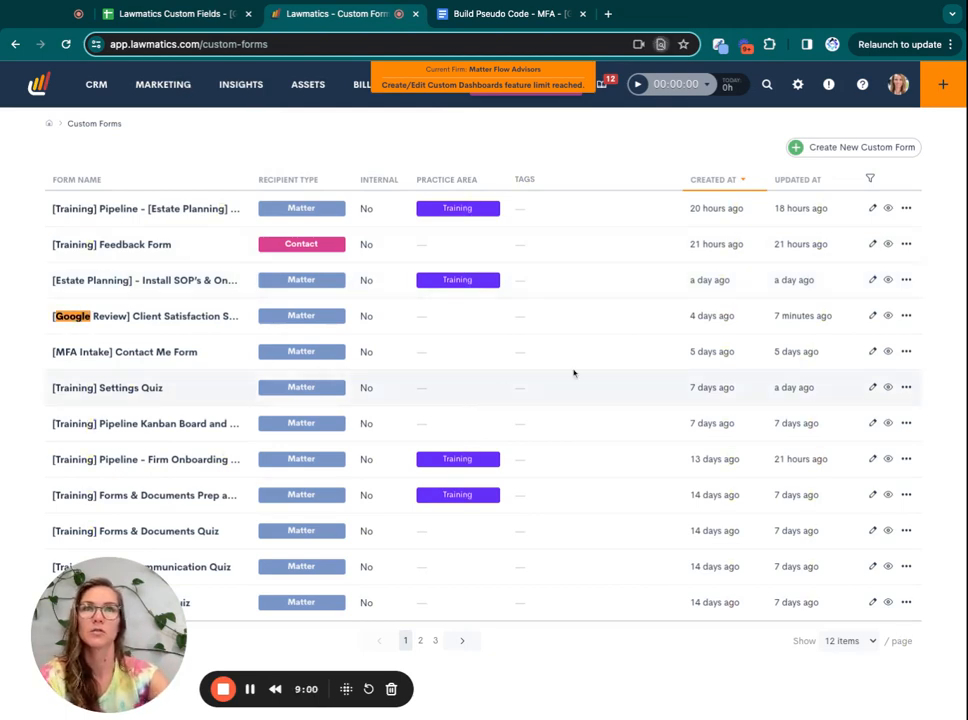
click(874, 316)
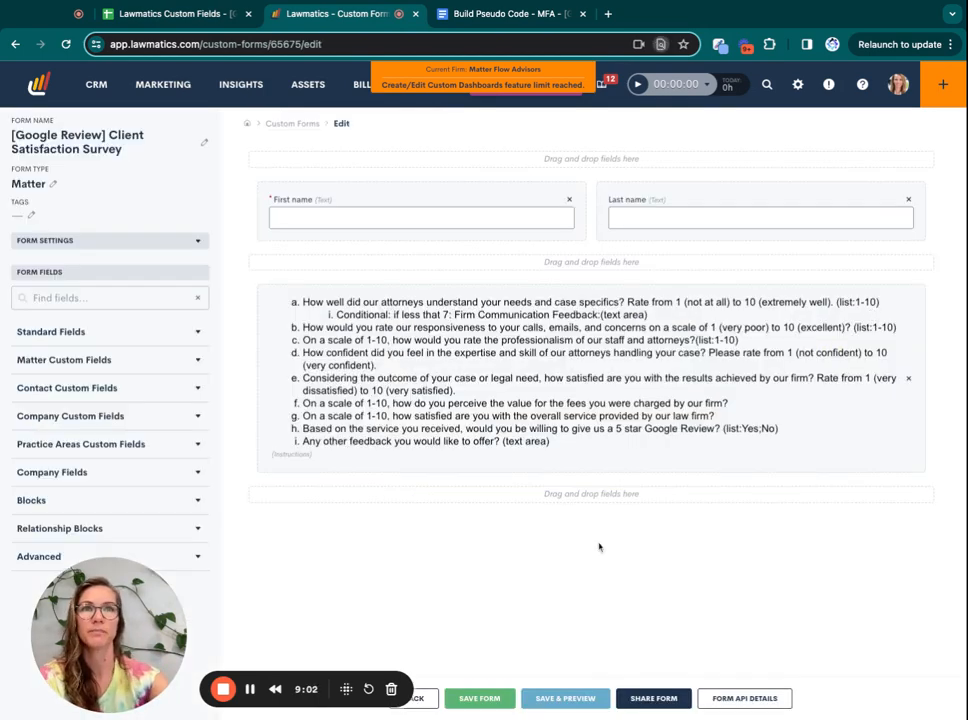
Find the "How well did our attorneys understand your needs and case specifics?" field and add it above the instructions block.
click(127, 304)
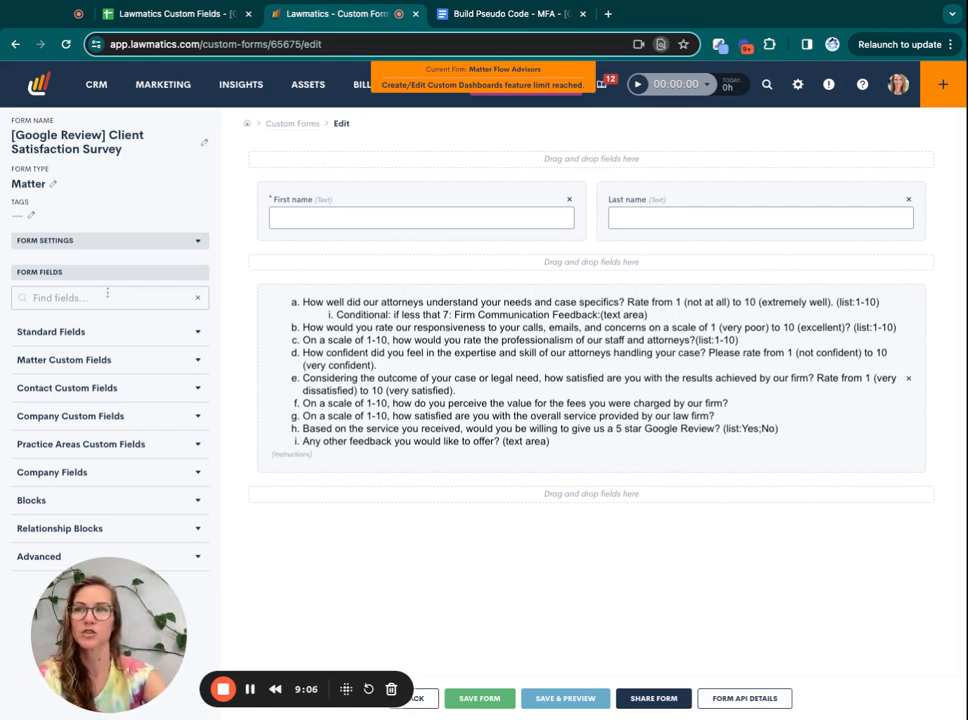
text(how well)
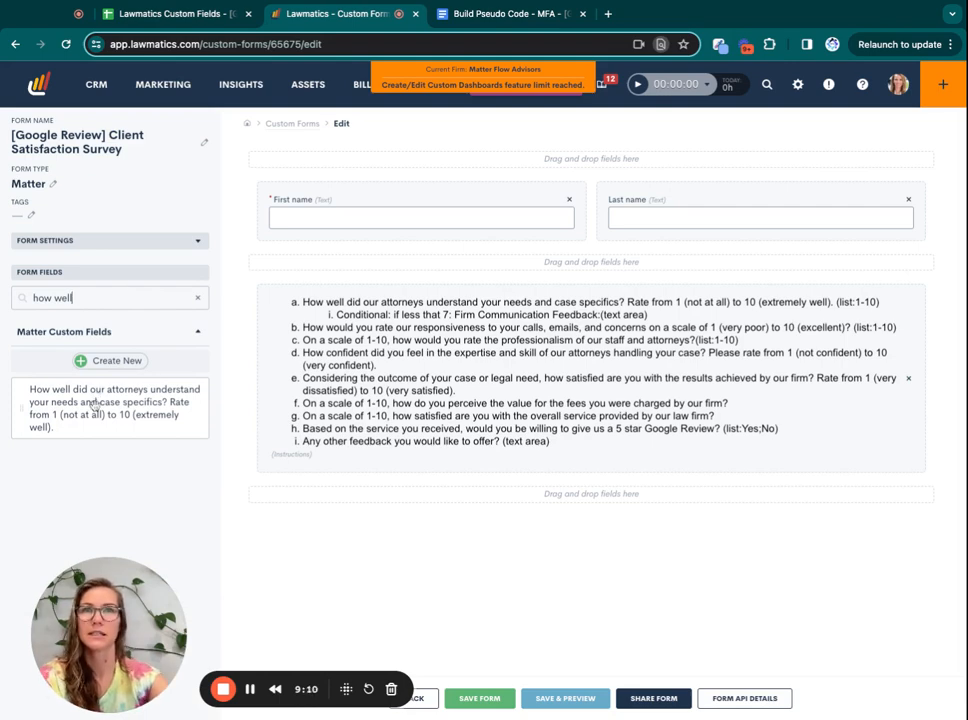
drag(97, 416, 378, 268)
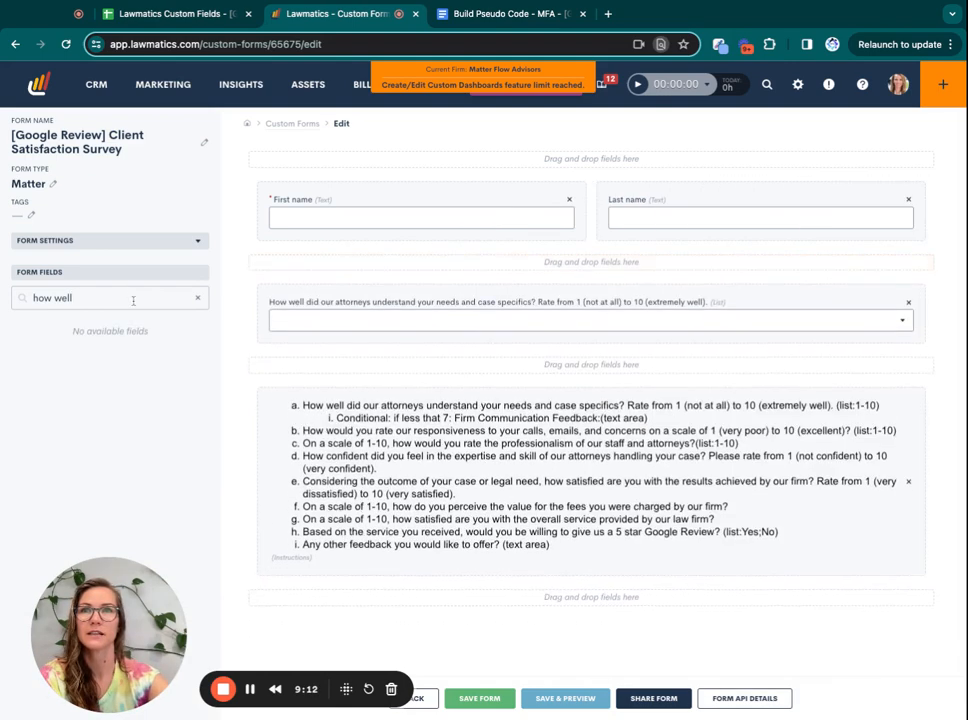
Find the fields rating responsiveness to calls, emails and concerns and the professionalism of staff and attorneys, and add both above the instructions block.
click(131, 298)
click(131, 298)
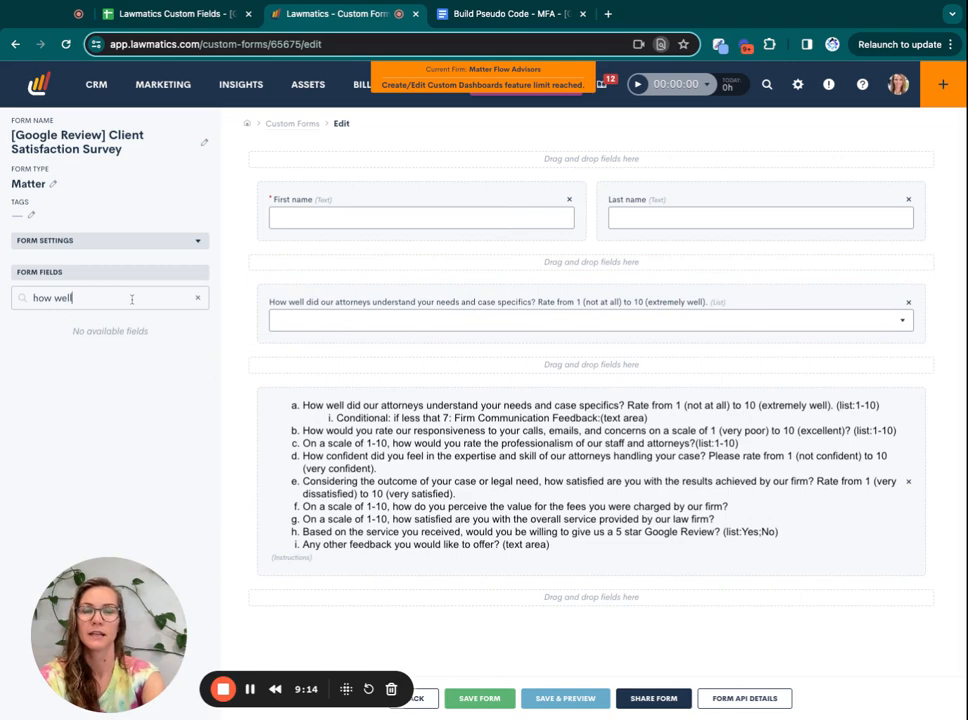
text(How wou)
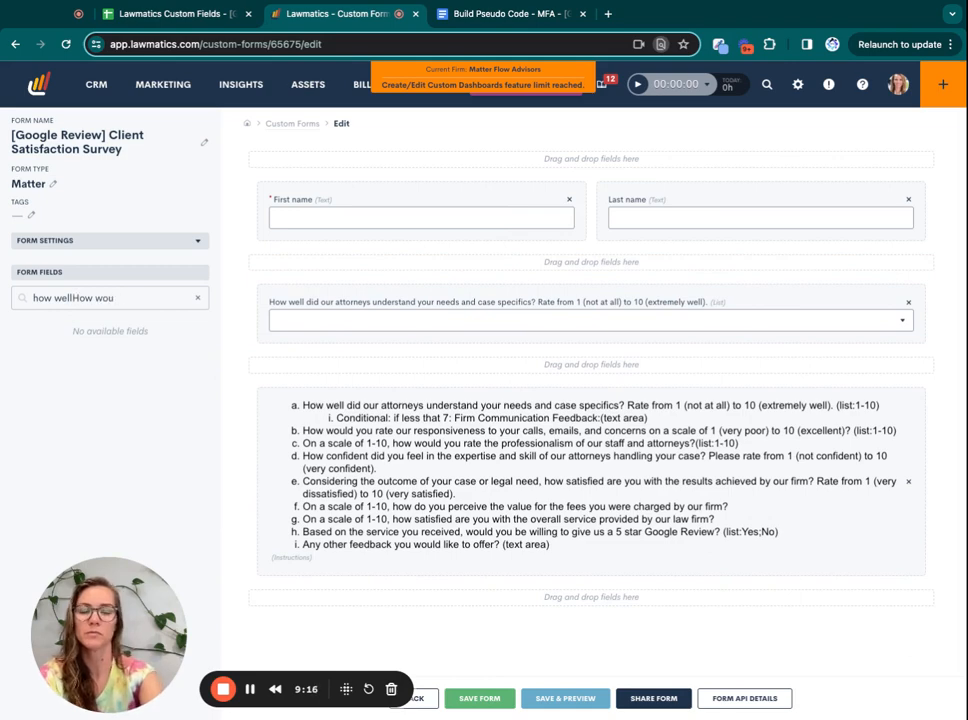
key(ctrl+a)
text(How)
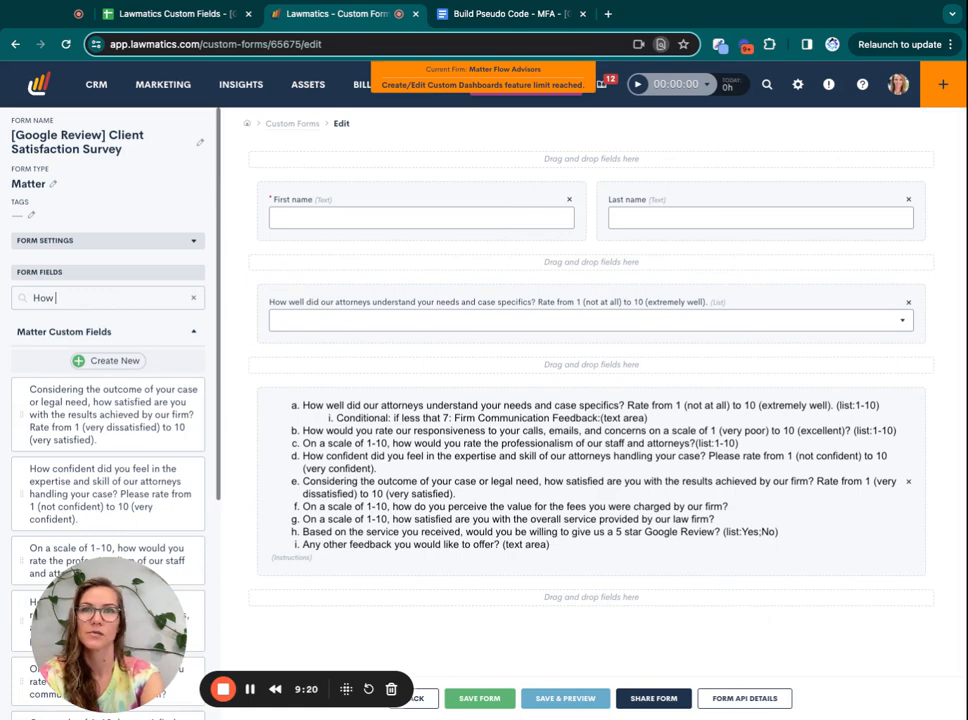
text( woudl you rate)
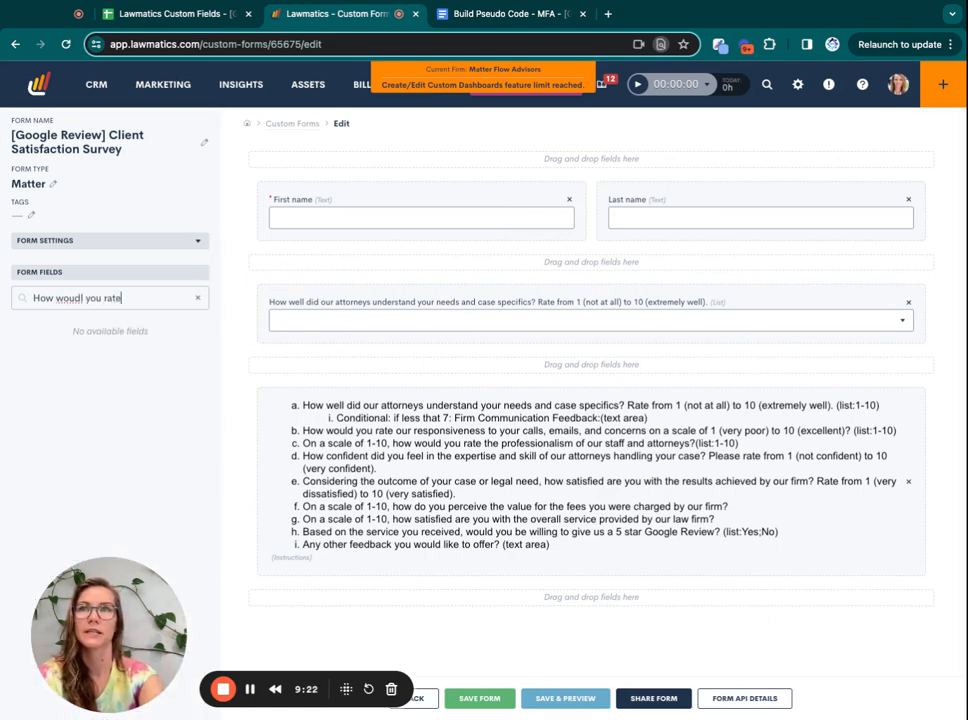
key(BackSpace)
text(l)
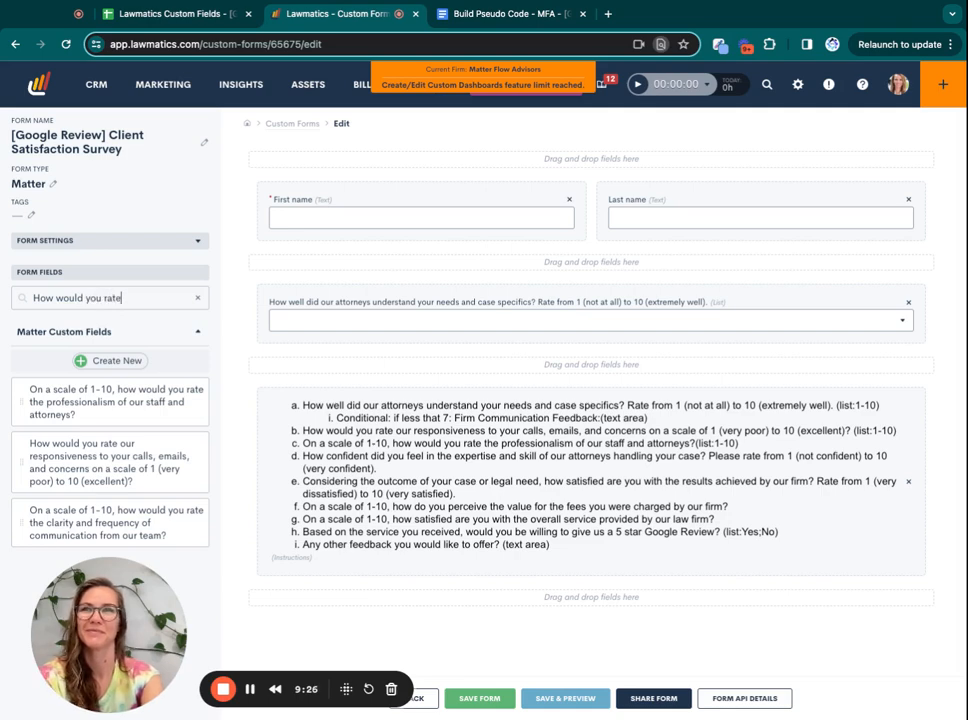
click(120, 462)
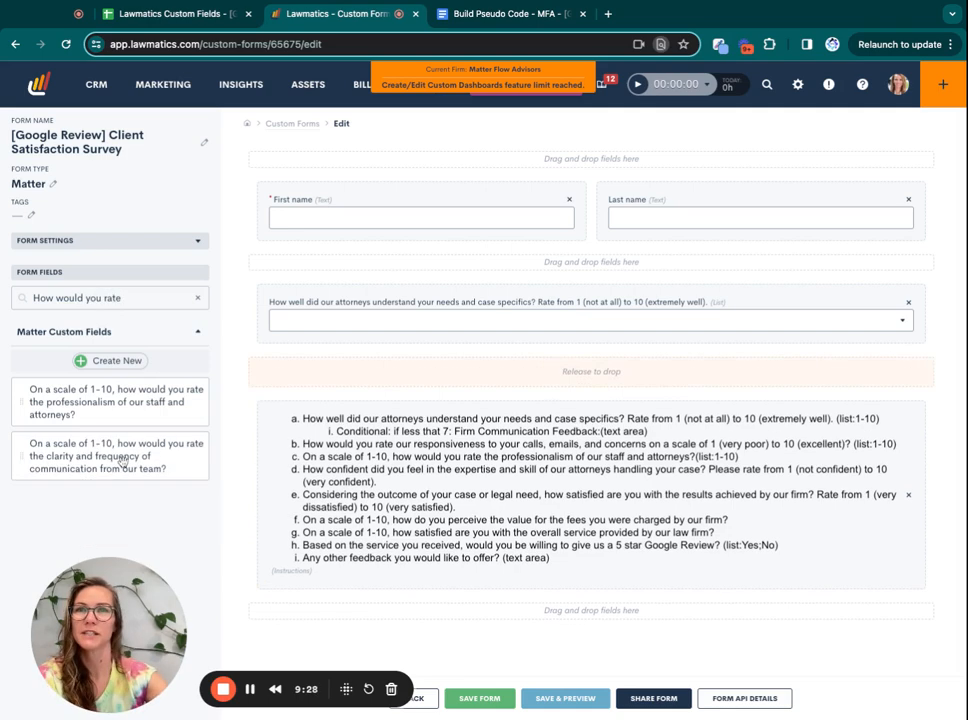
scroll(335, 508, down, 1)
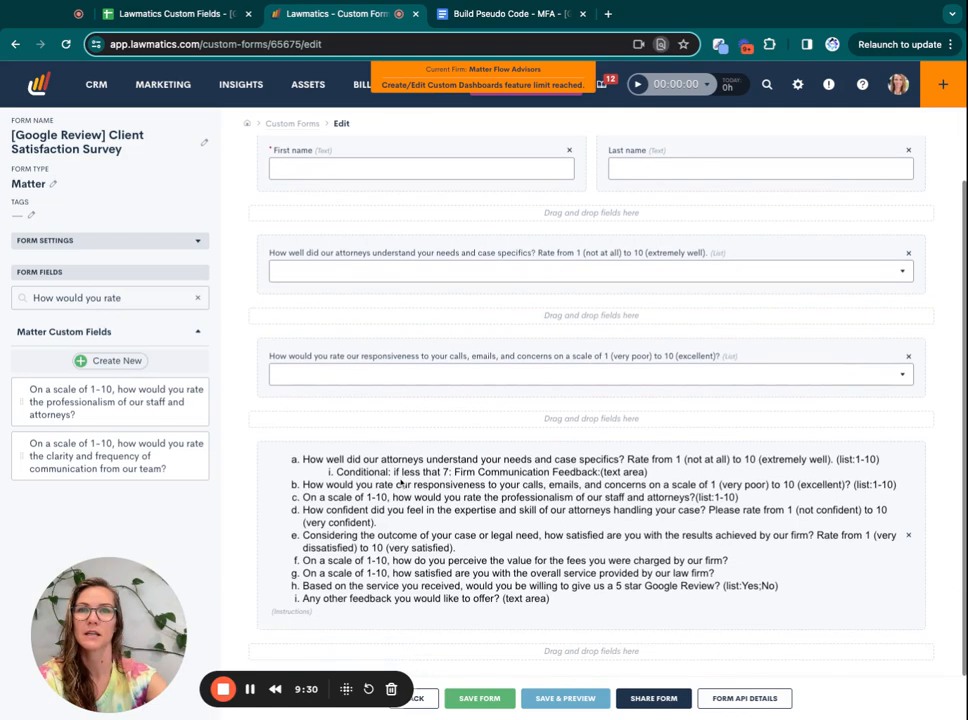
click(130, 405)
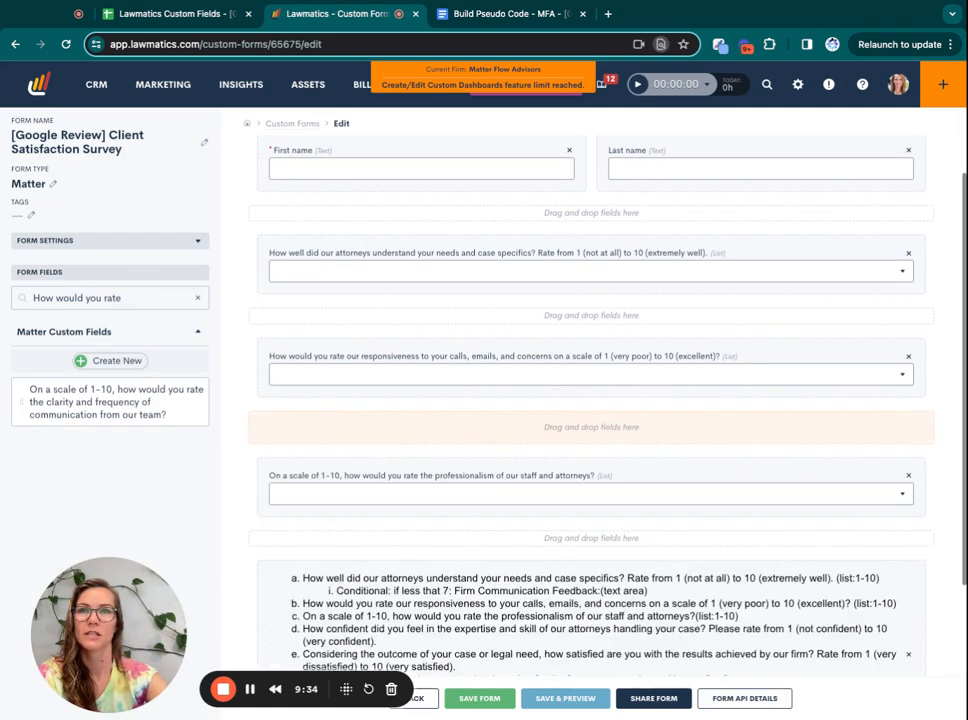
Add the three remaining "On a scale of 1-10" fields on communication clarity, overall service and value for fees below the responsiveness question.
drag(143, 297, 33, 293)
text(On)
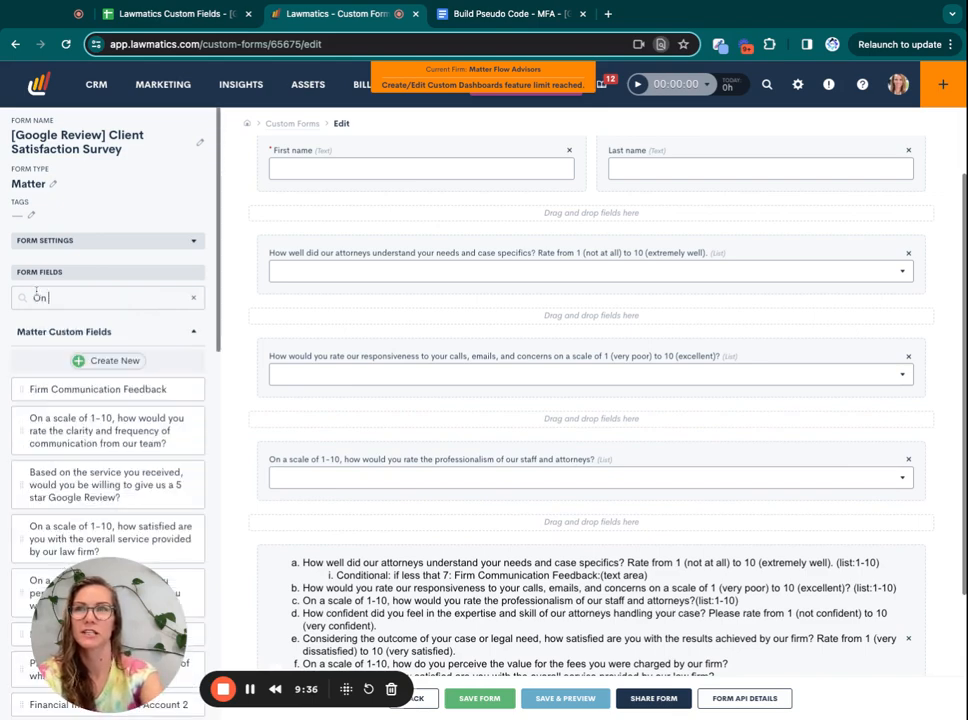
text( a s)
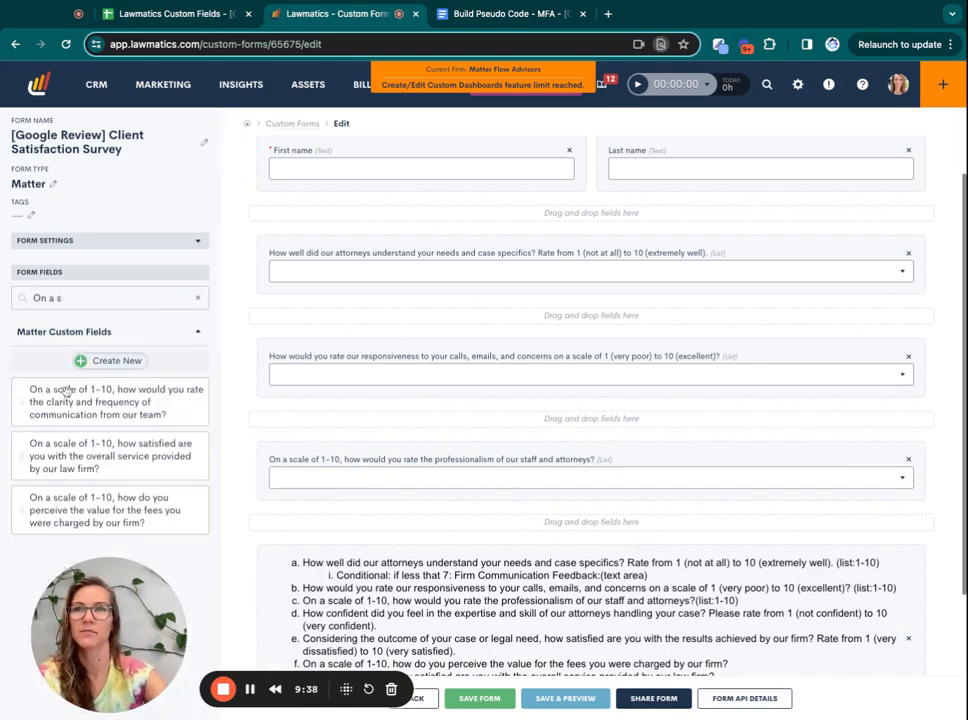
drag(65, 392, 400, 420)
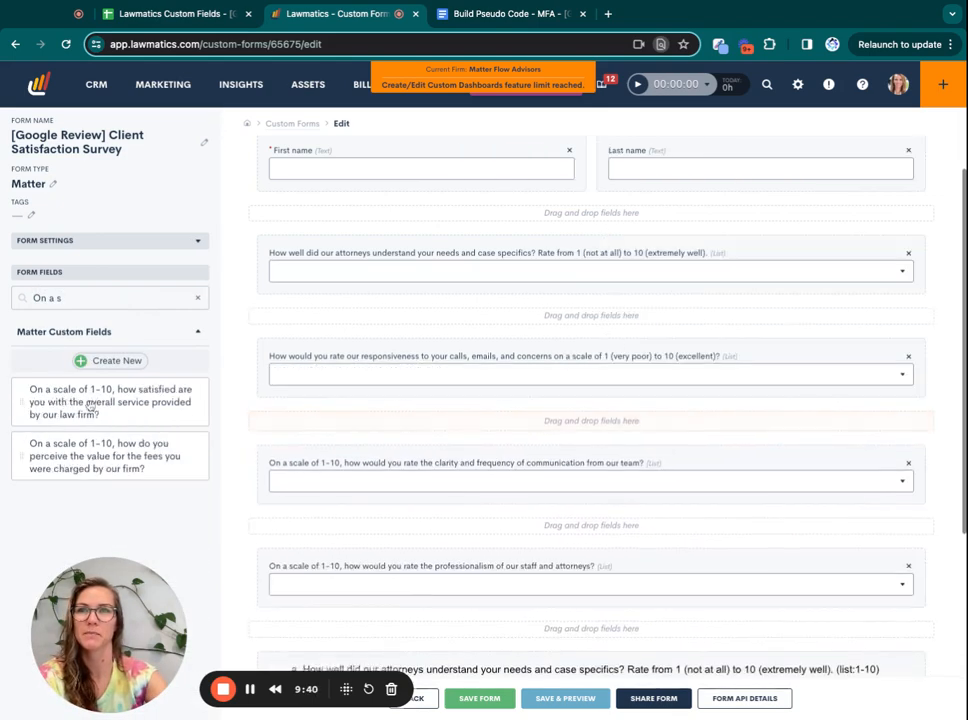
drag(90, 405, 410, 425)
drag(155, 401, 422, 425)
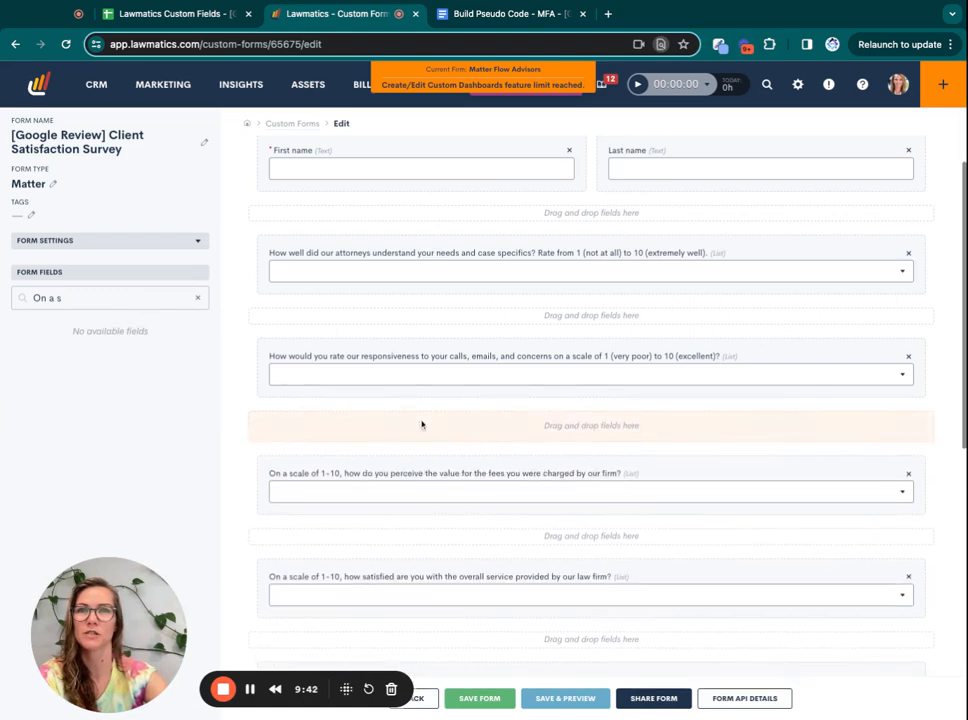
Find the "How confident did you feel in the expertise and skill of our attorneys" field and add it above the instructions block.
scroll(421, 425, down, 5)
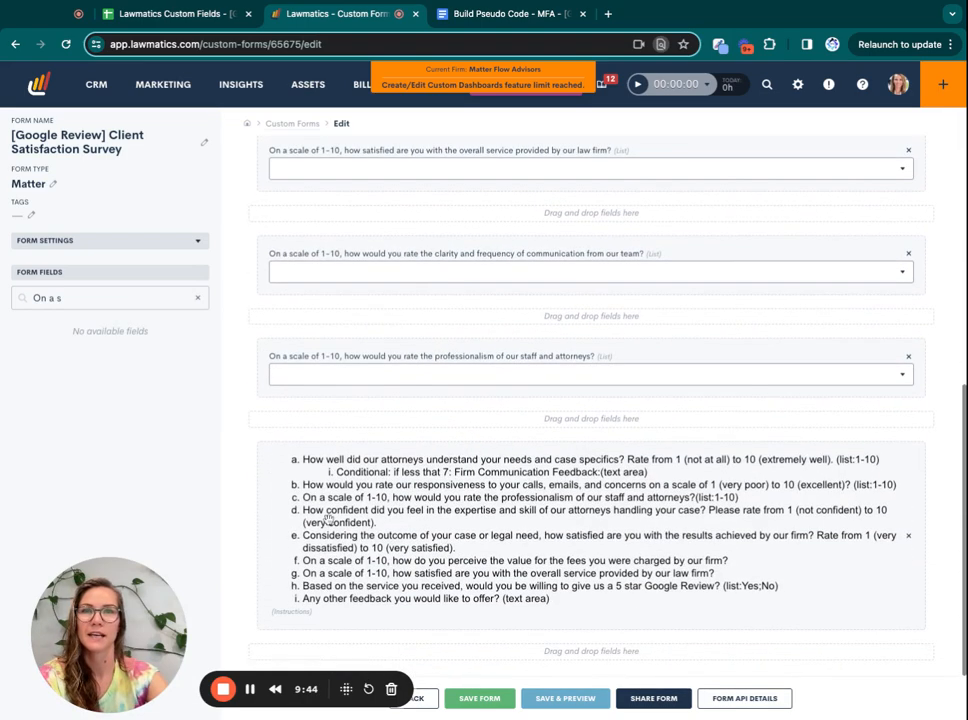
triple_click(92, 297)
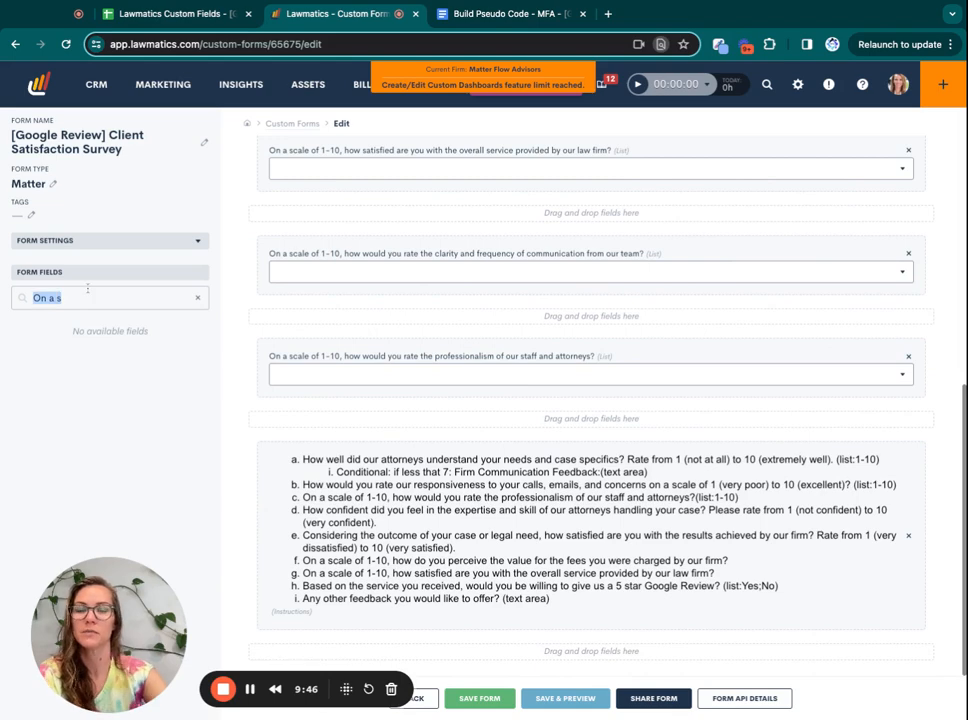
key(BackSpace)
text(How con)
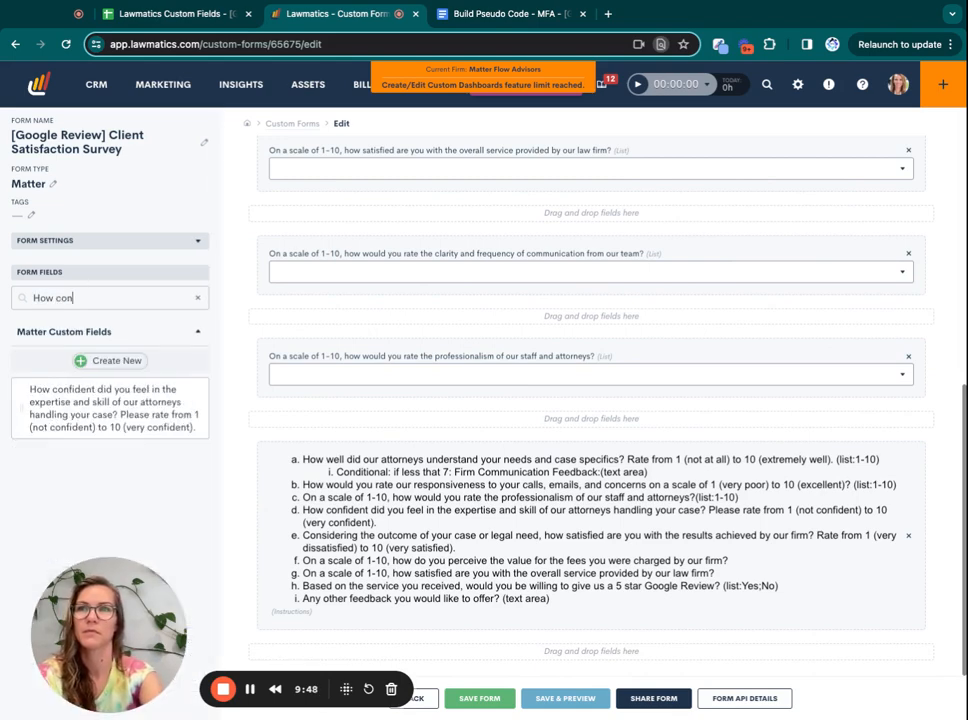
drag(135, 393, 430, 420)
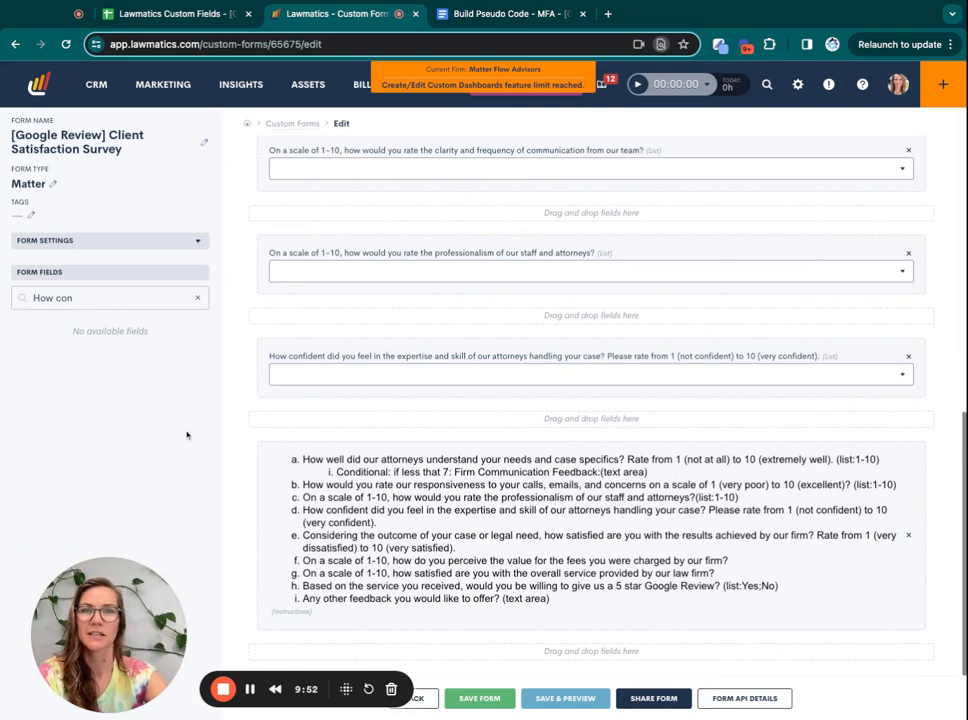
Find the "Considering the outcome of your case or legal need" satisfaction field and add it below the attorney confidence question.
triple_click(137, 297)
text(consider)
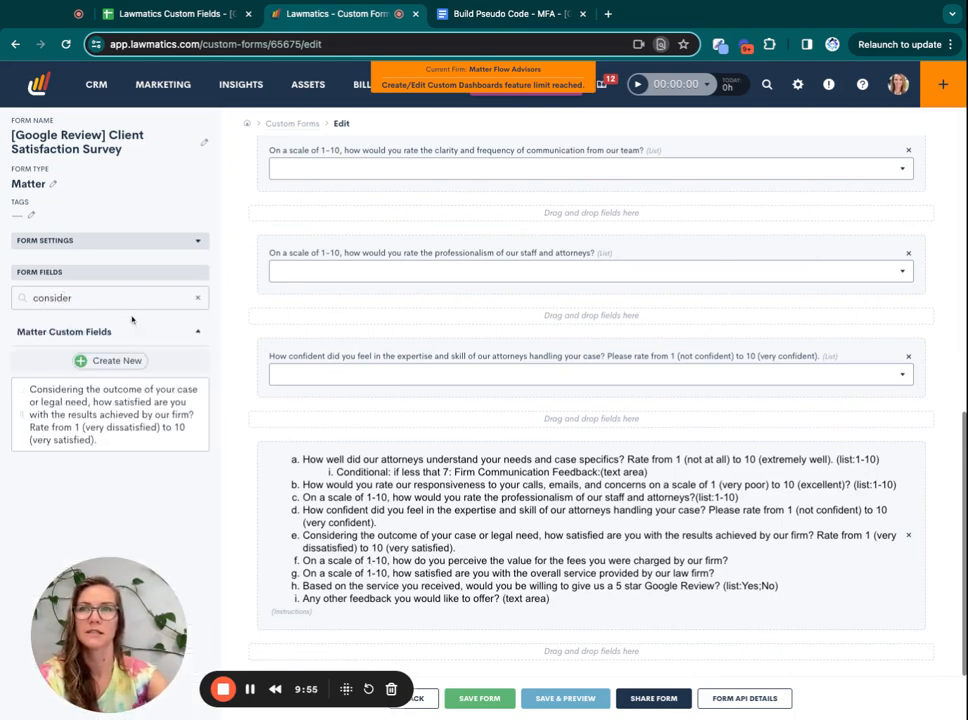
drag(123, 410, 460, 440)
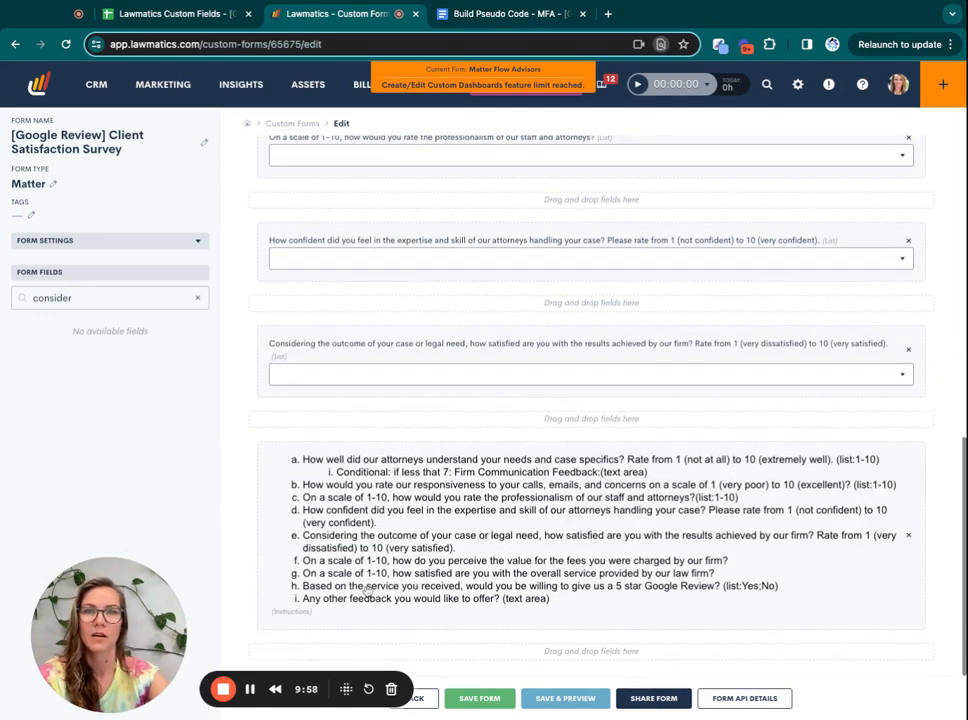
Find the "Based on the service you received" 5 star Google Review field and add it above the instructions block.
double_click(111, 299)
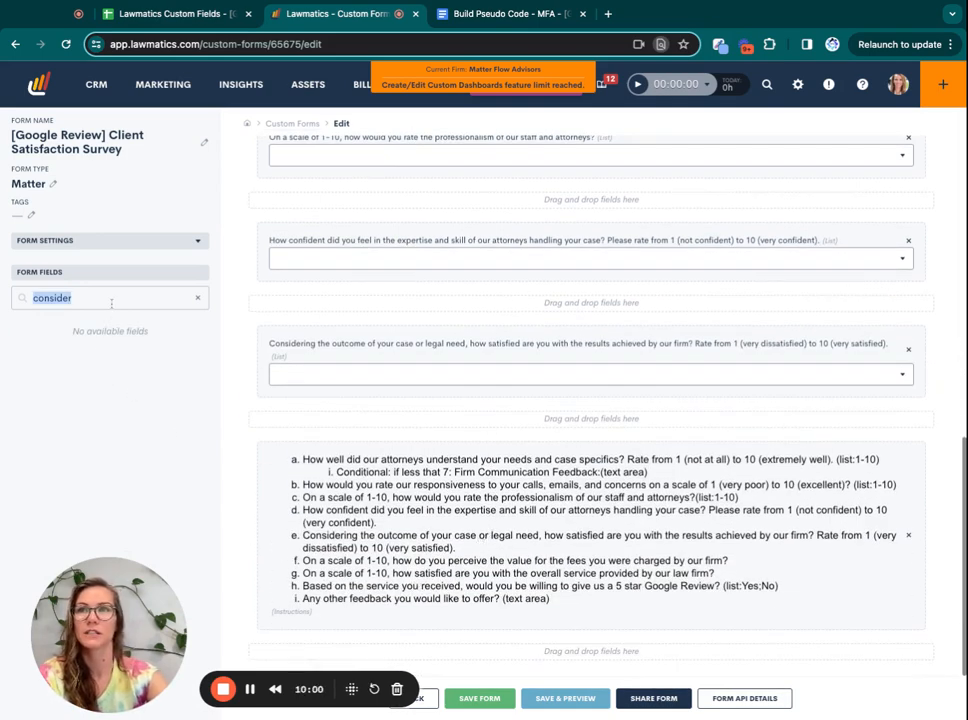
text(based)
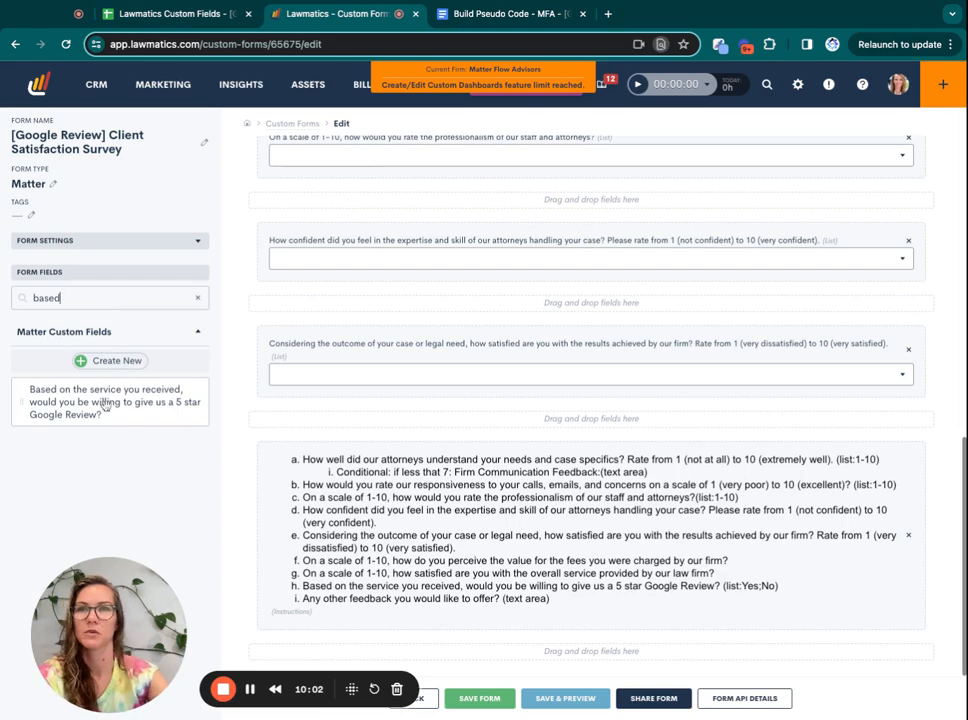
drag(110, 408, 424, 456)
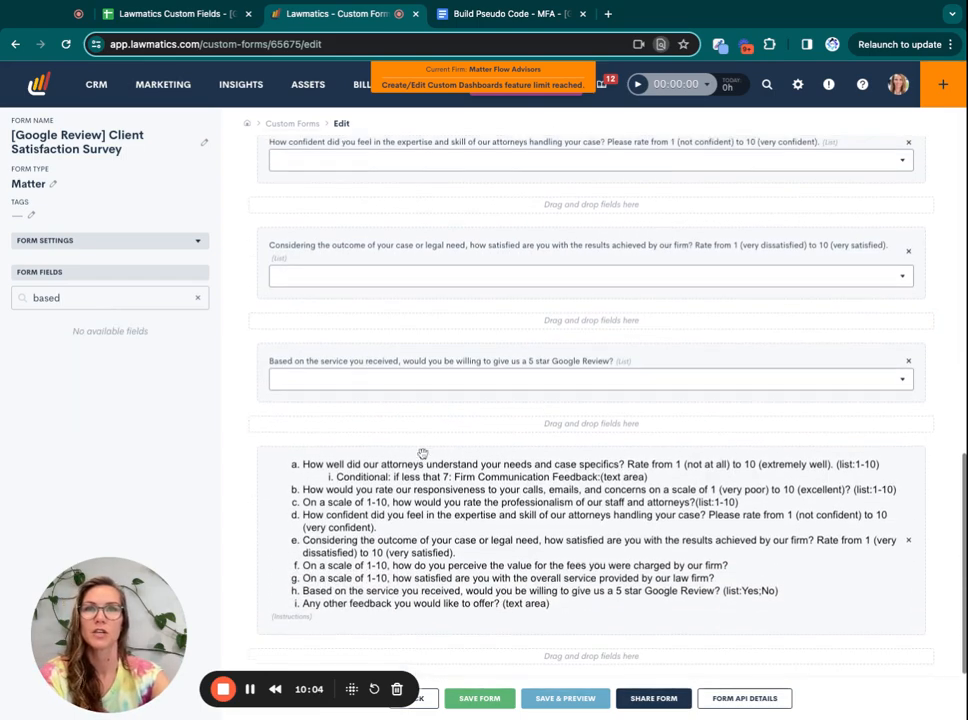
Compare the survey questions placed on the form with the outline in the instructions block, including its conditional feedback item.
scroll(430, 472, up, 15)
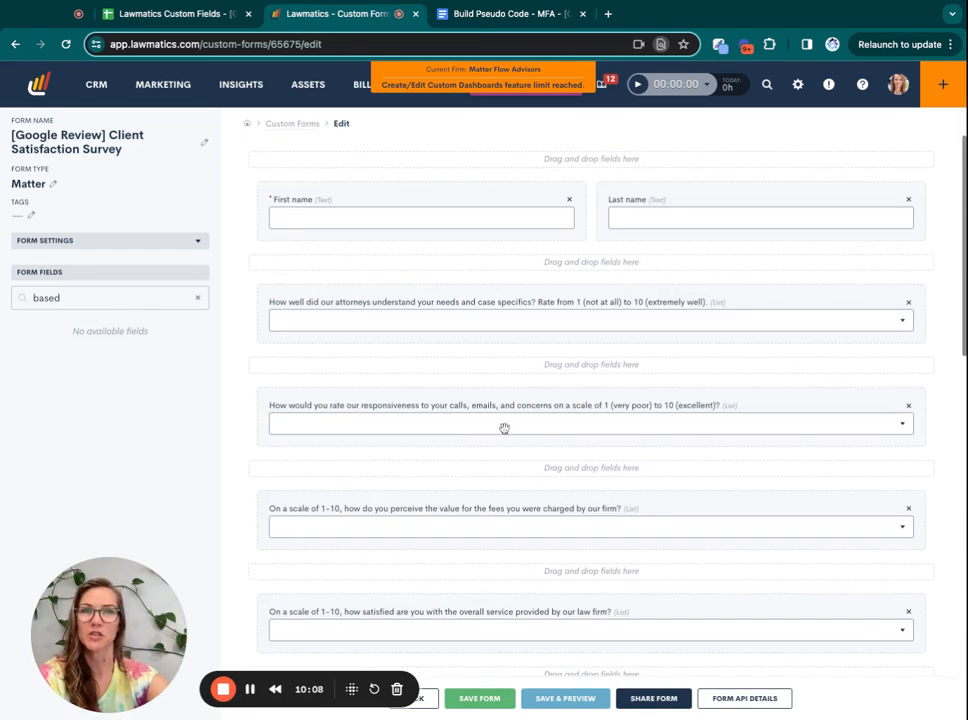
scroll(542, 406, down, 5)
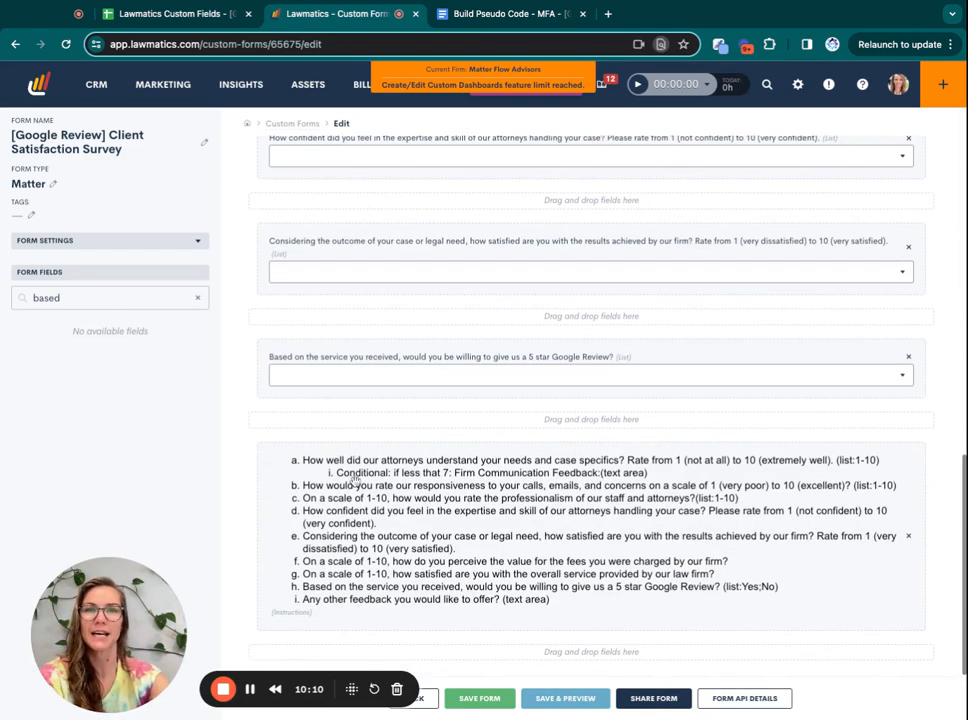
click(342, 472)
click(353, 497)
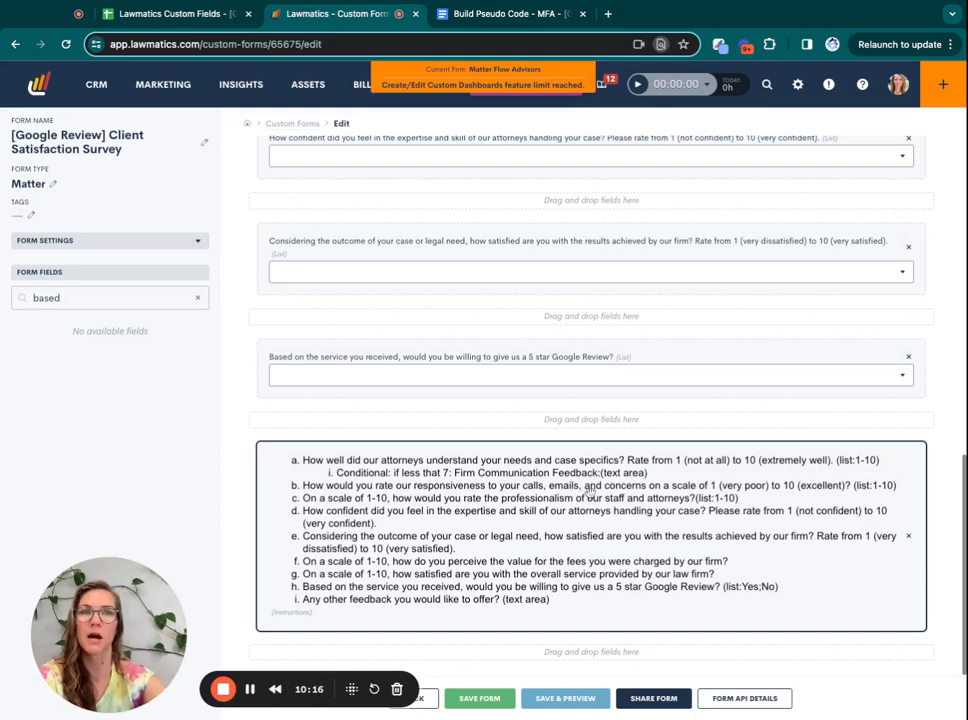
scroll(469, 359, up, 6)
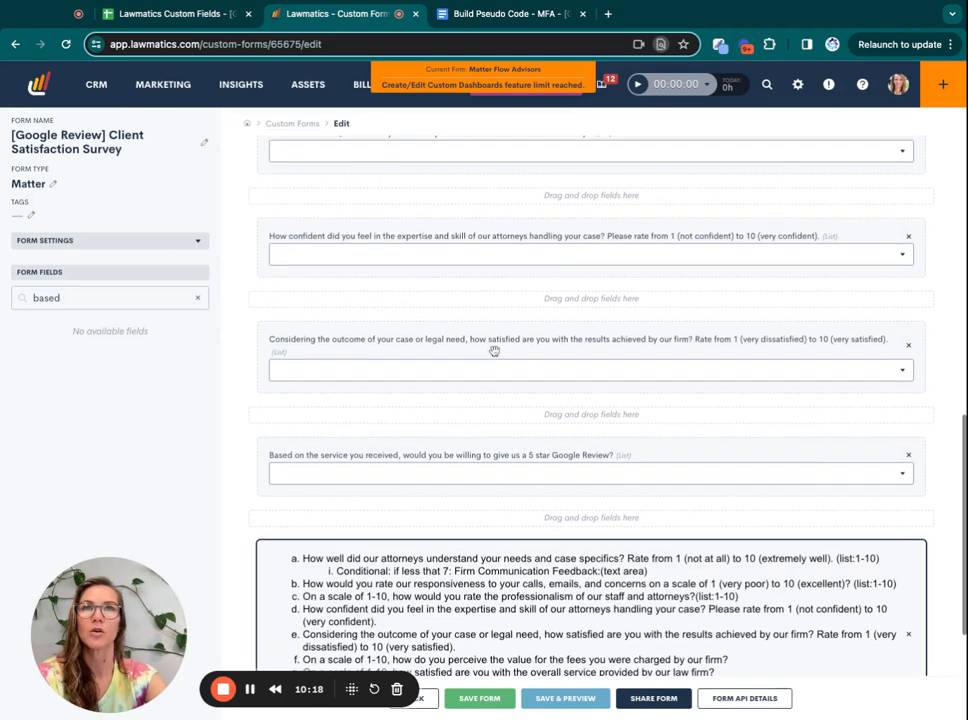
scroll(500, 349, up, 2)
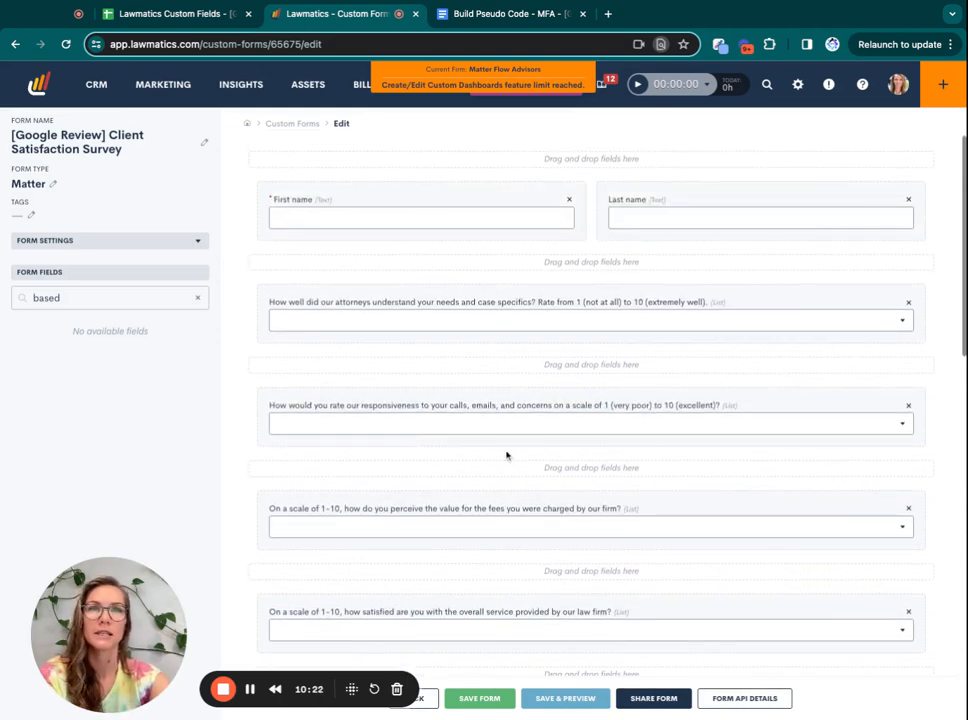
scroll(579, 455, down, 1)
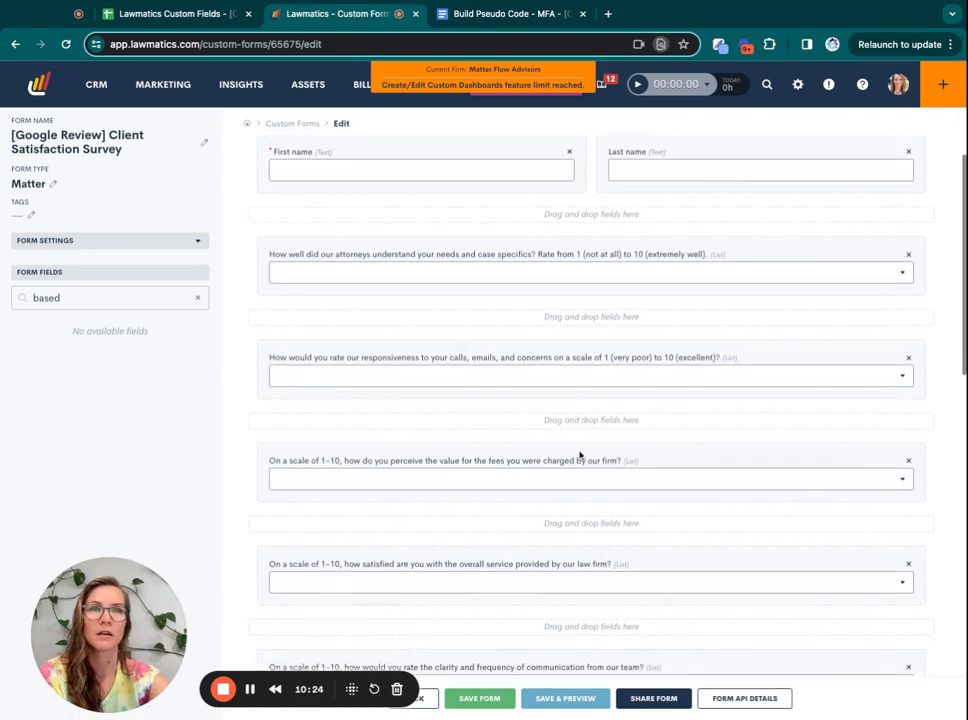
scroll(579, 455, down, 10)
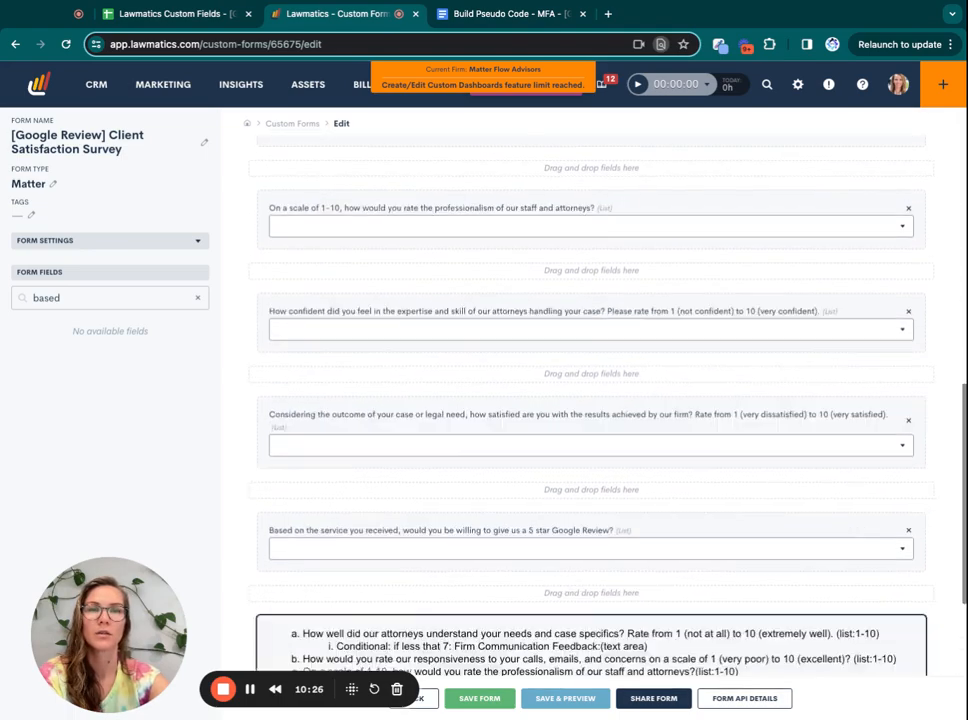
scroll(718, 426, down, 4)
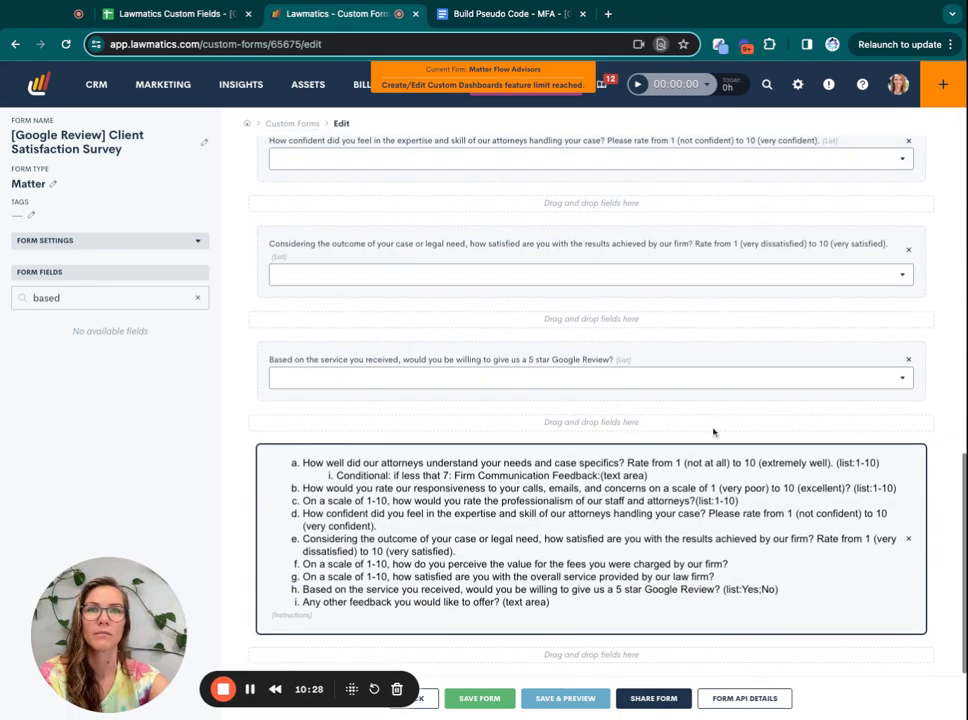
scroll(708, 480, up, 4)
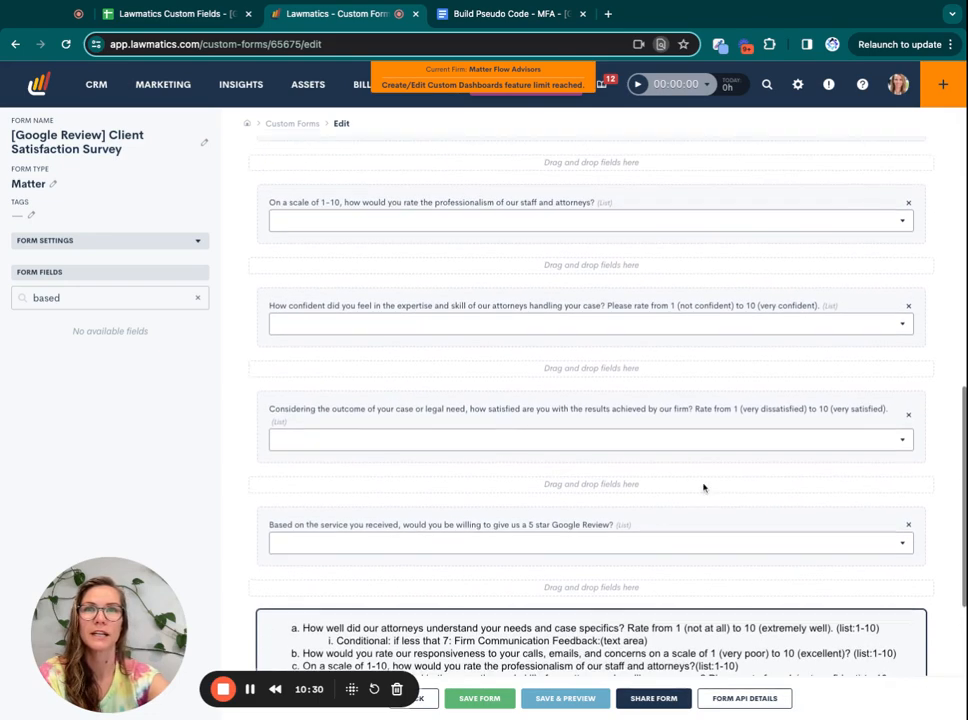
scroll(703, 487, up, 4)
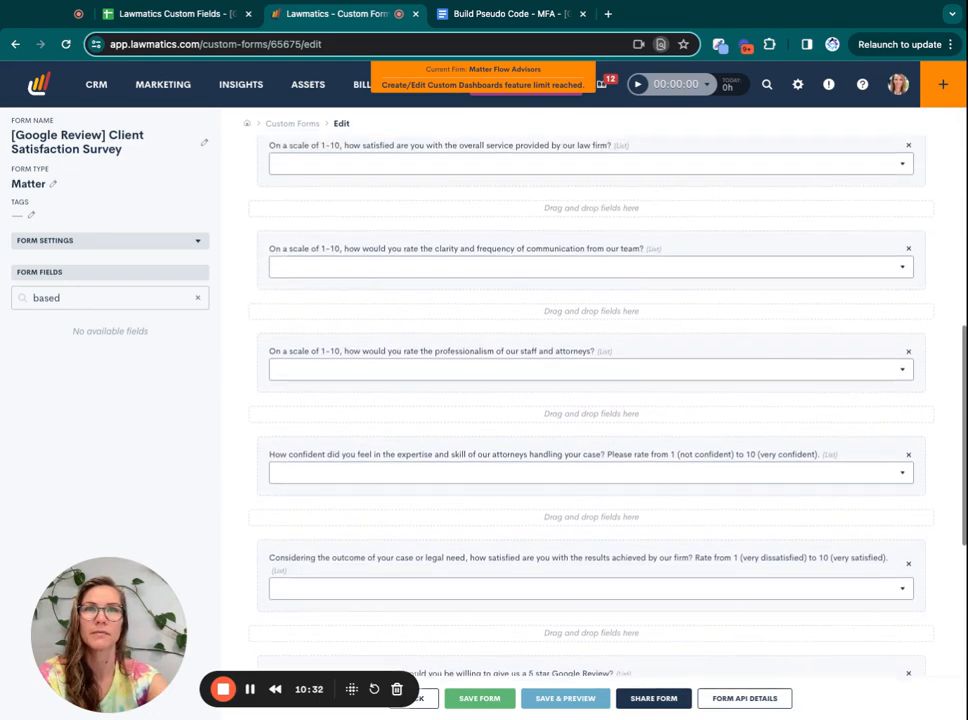
scroll(591, 400, up, 10)
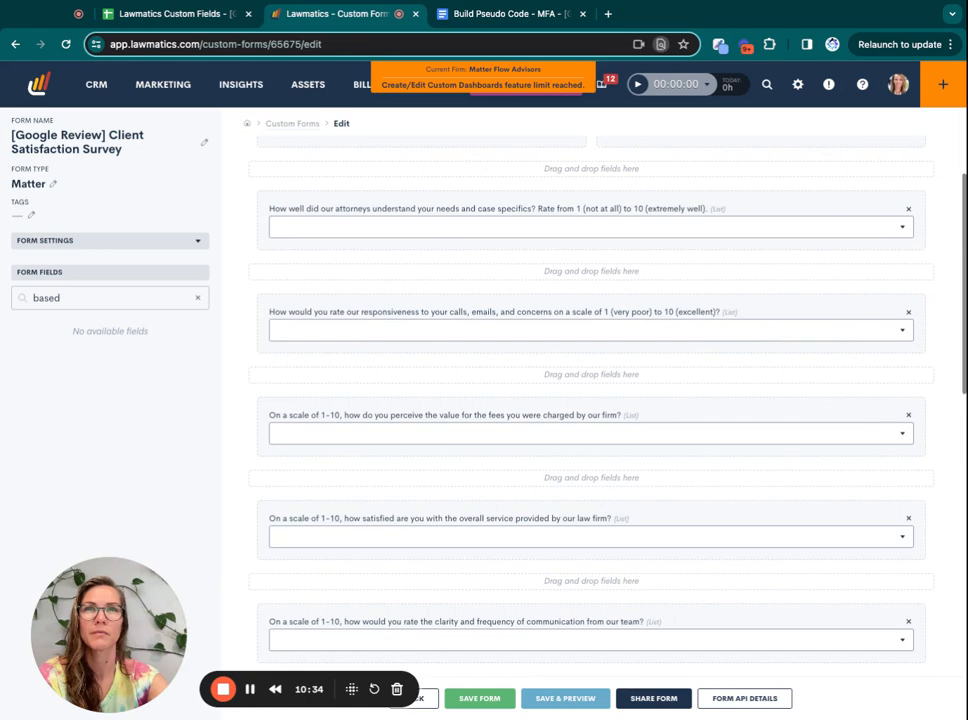
scroll(597, 308, up, 3)
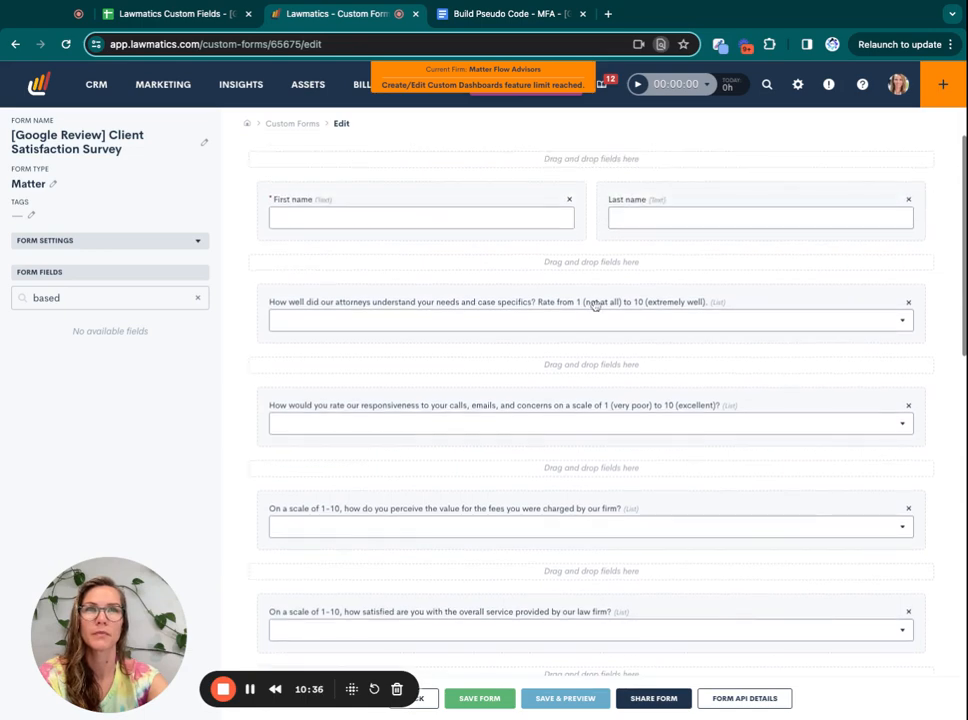
Add a General (Form Only) Field directly below the question on how well the attorneys understood the client's needs and open its options.
click(198, 301)
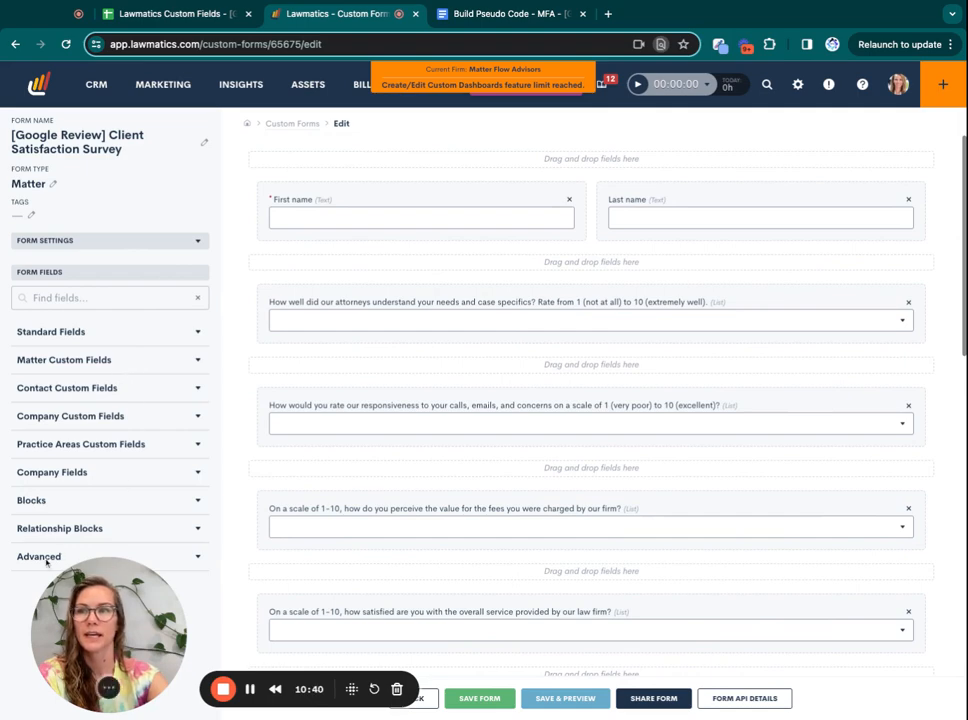
click(197, 557)
scroll(161, 544, down, 2)
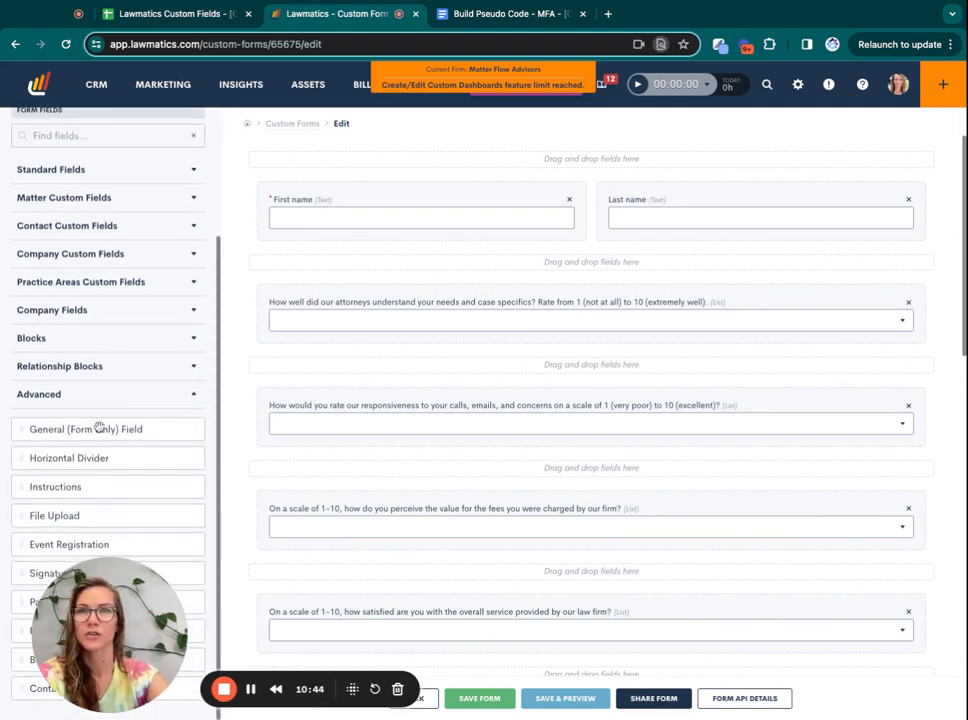
drag(99, 428, 99, 427)
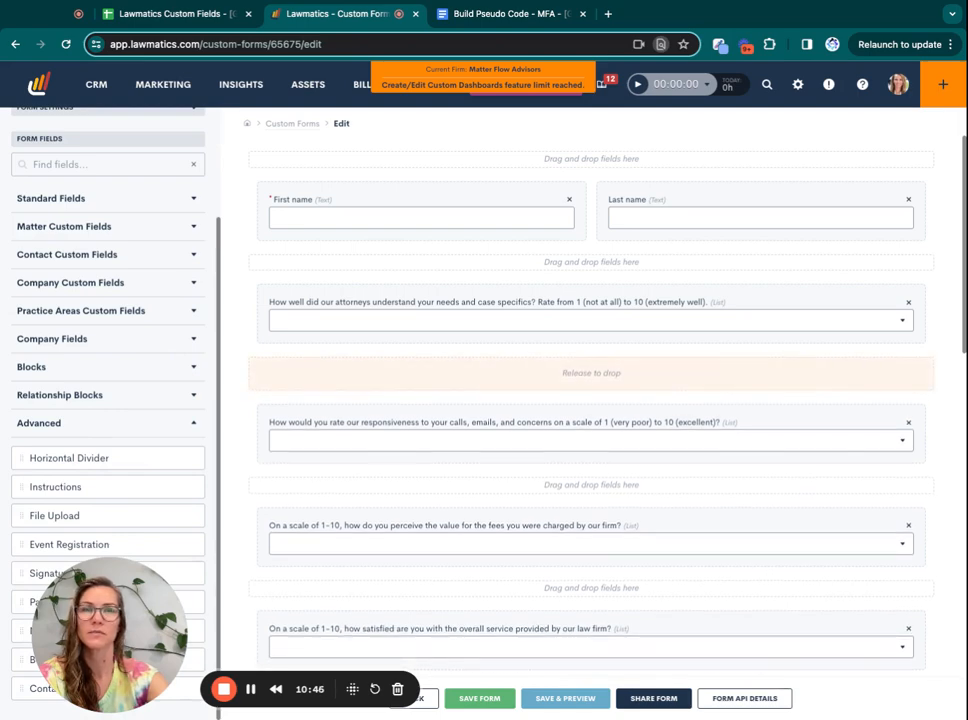
drag(415, 375, 415, 383)
click(419, 402)
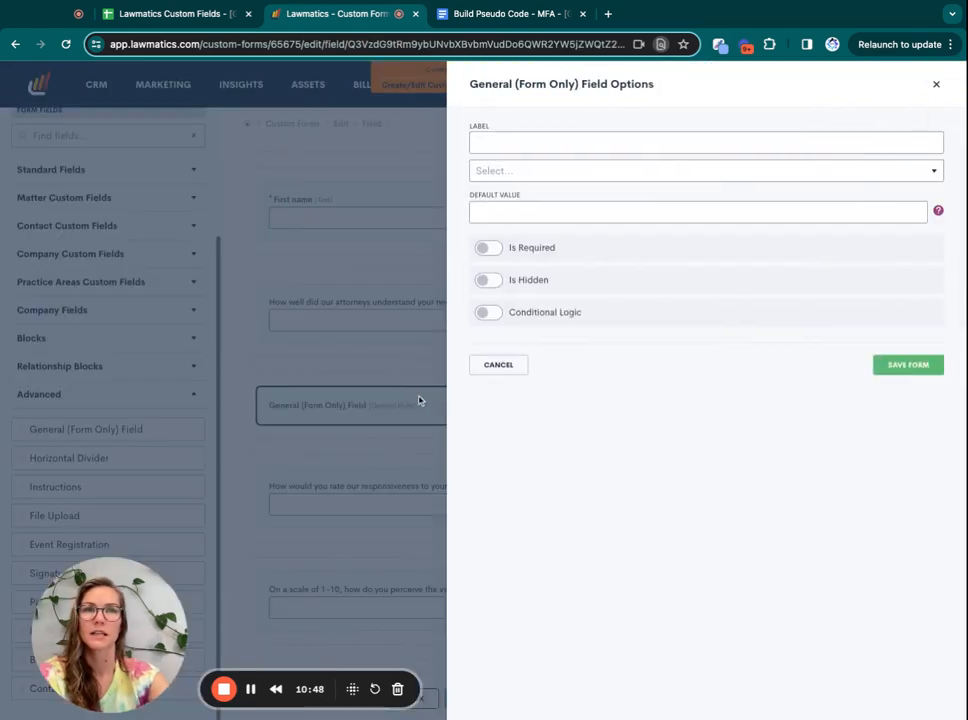
Label the general field "If less than 7, please provide feedback to help us improve." and set its type to Text Area.
click(511, 146)
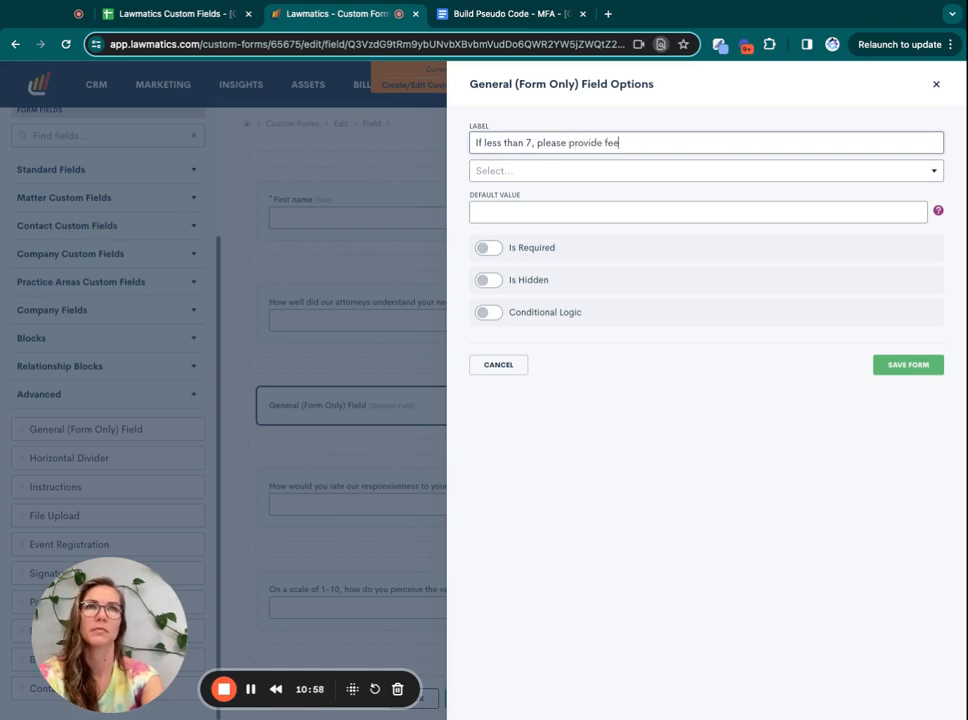
text(to help us improve.)
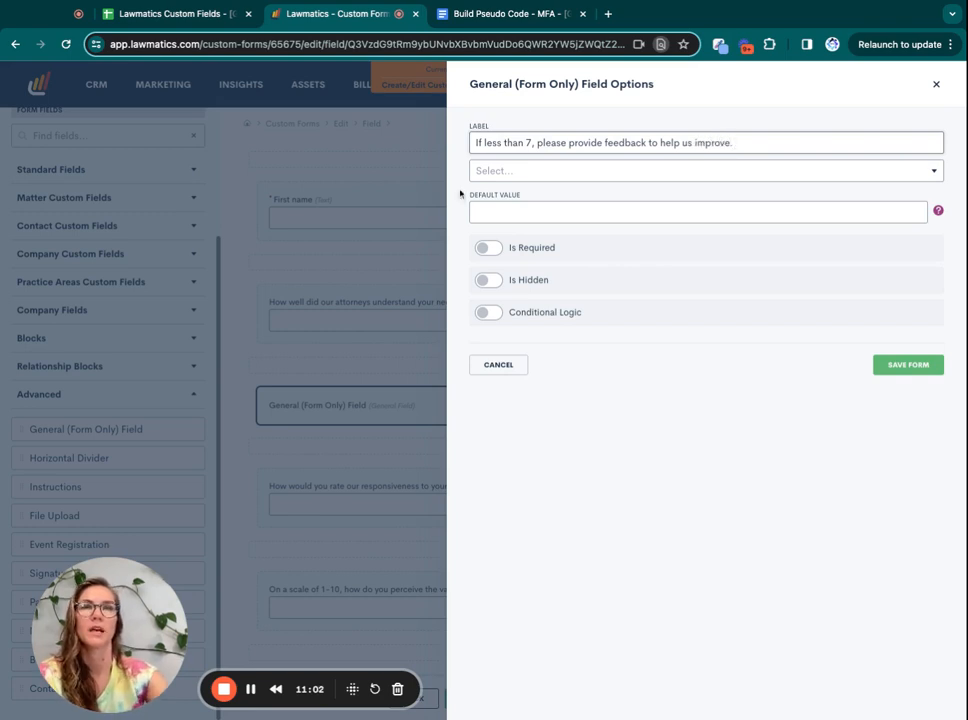
click(484, 171)
click(518, 215)
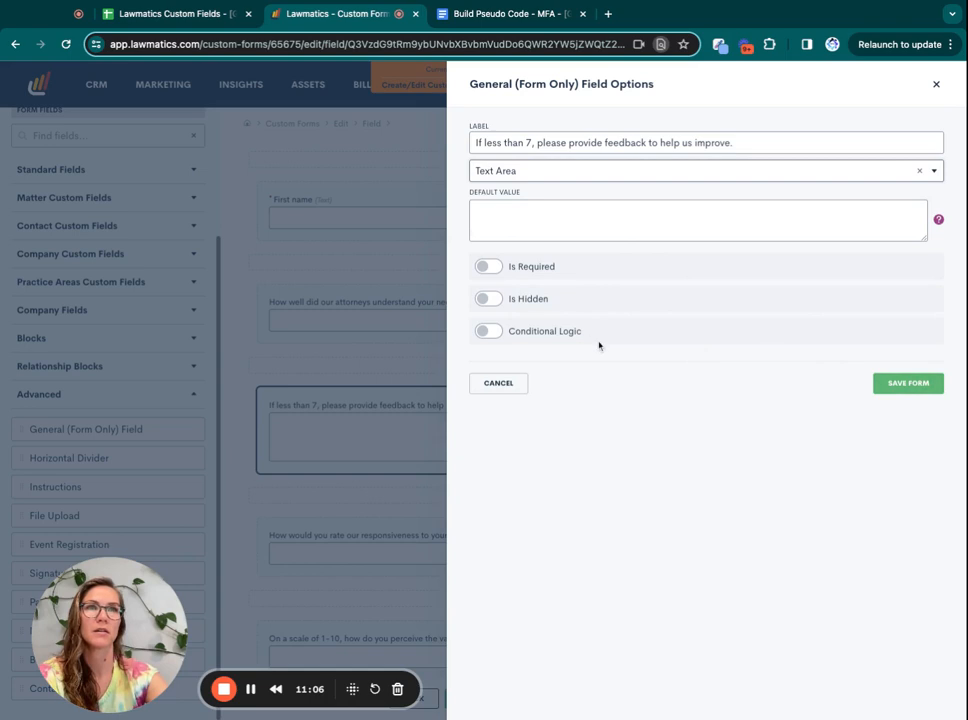
Enable conditional logic on the feedback field, based on the "How well did our attorneys understand your needs and case specifics?" question.
click(490, 332)
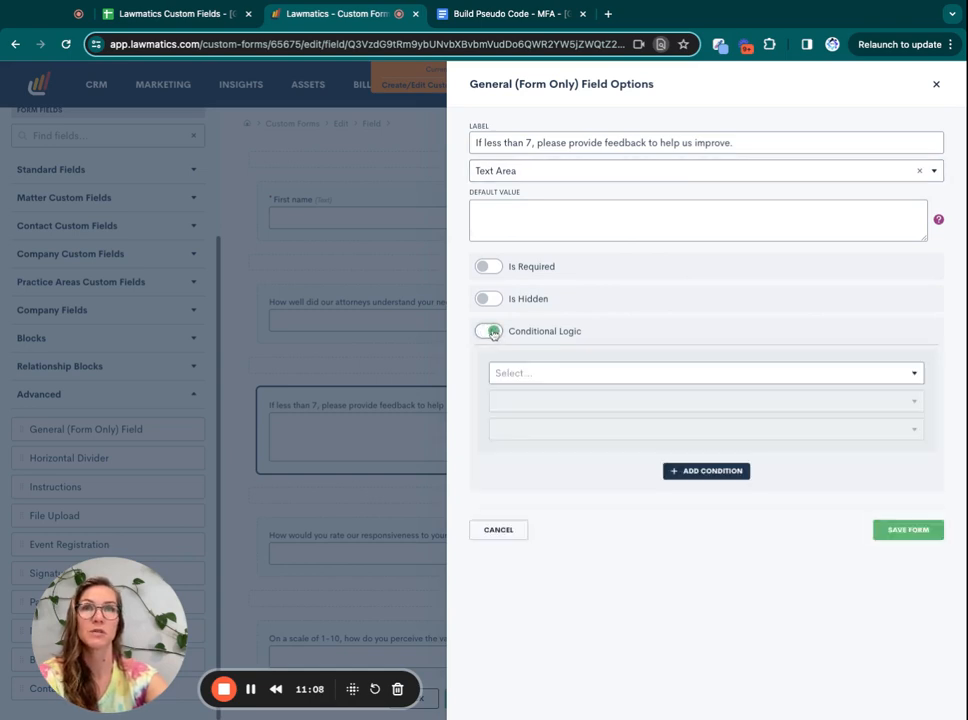
click(553, 374)
text(how did)
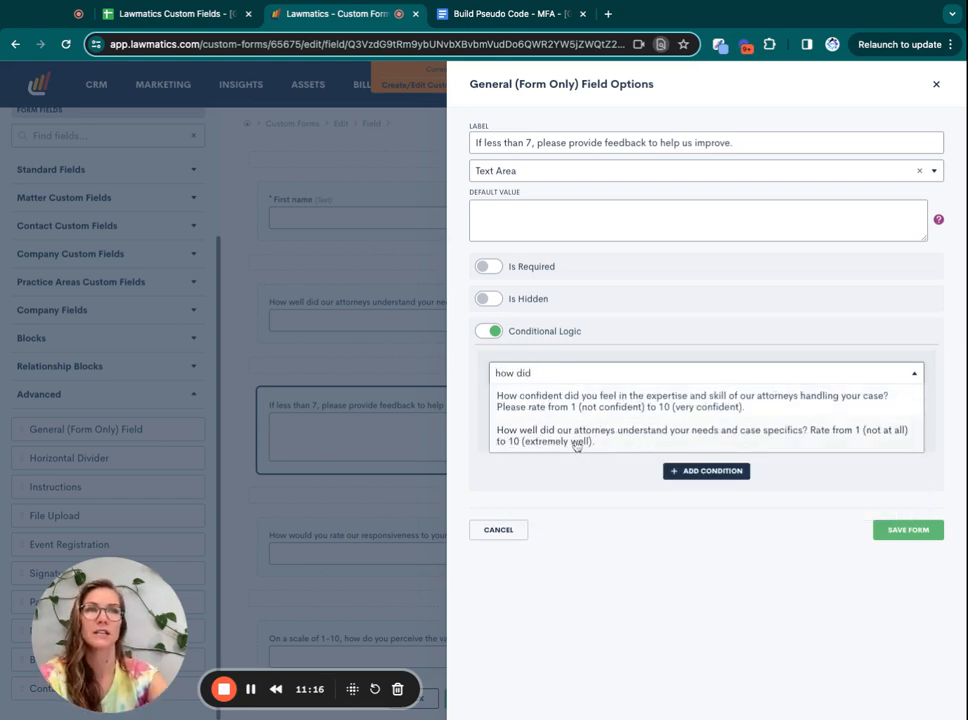
click(576, 445)
click(545, 400)
click(528, 424)
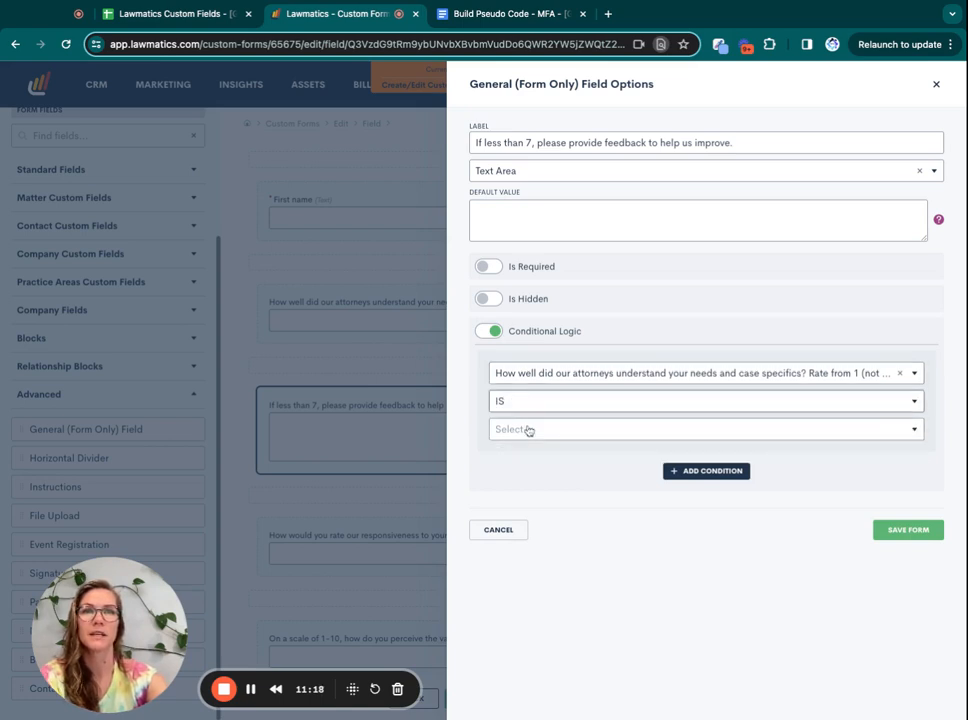
click(528, 429)
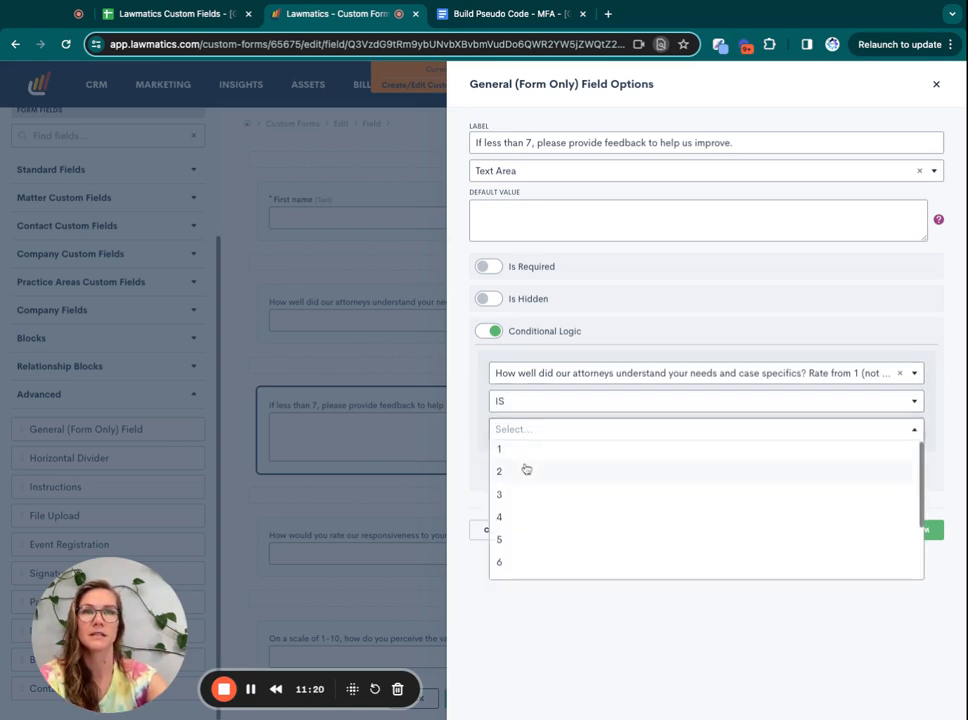
scroll(524, 464, down, 1)
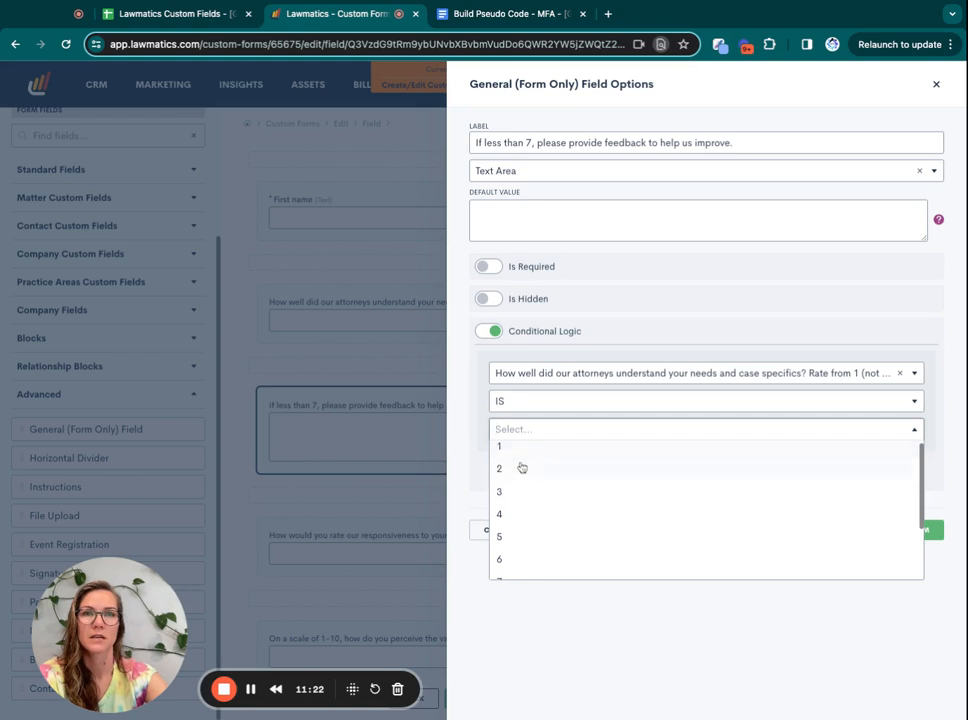
scroll(522, 468, down, 1)
scroll(523, 469, up, 1)
click(525, 401)
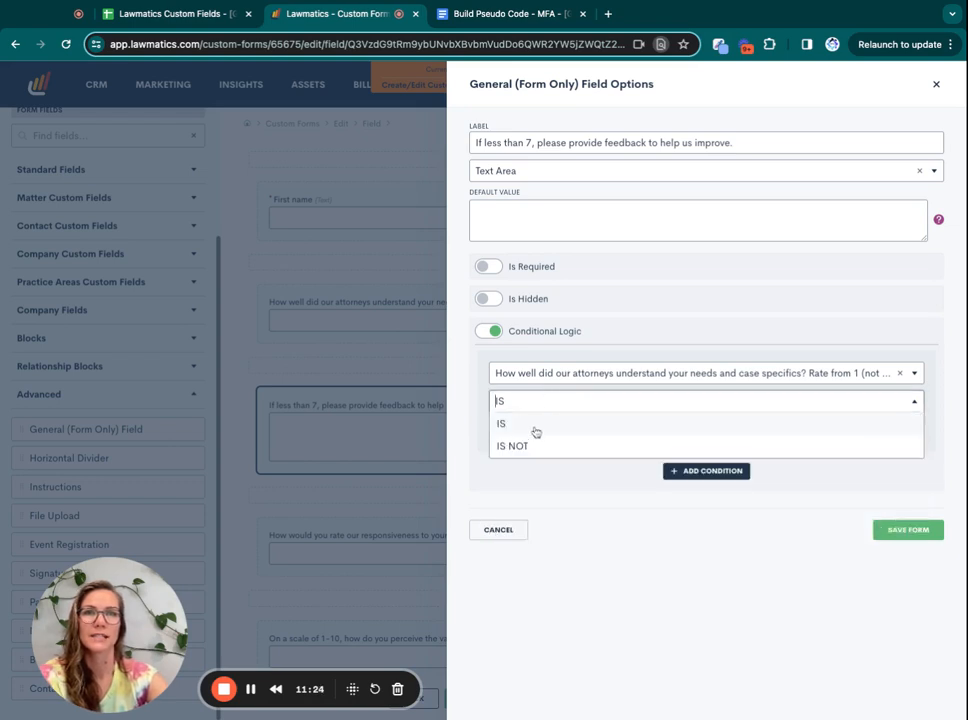
click(530, 425)
Set the first condition of the feedback field to IS NOT 10.
click(528, 403)
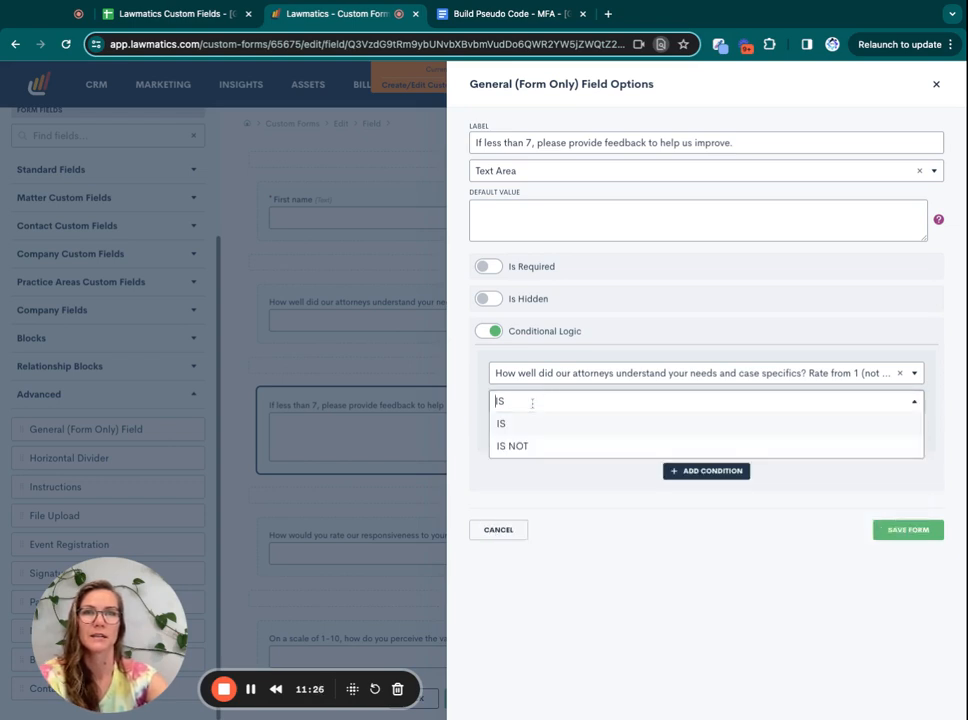
click(530, 448)
click(540, 433)
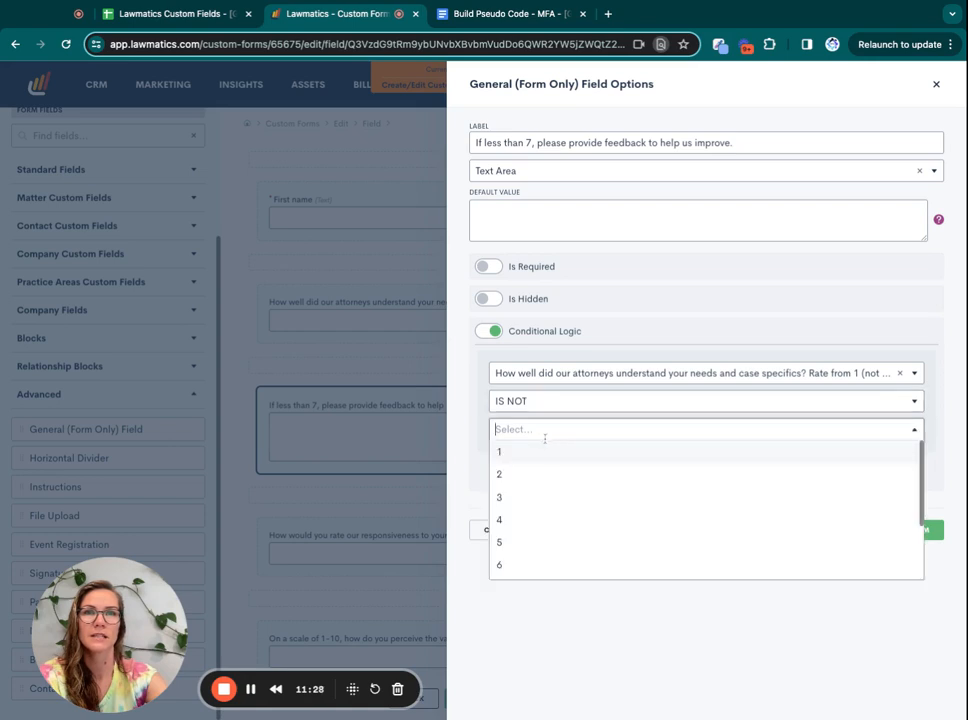
scroll(536, 556, down, 2)
click(529, 569)
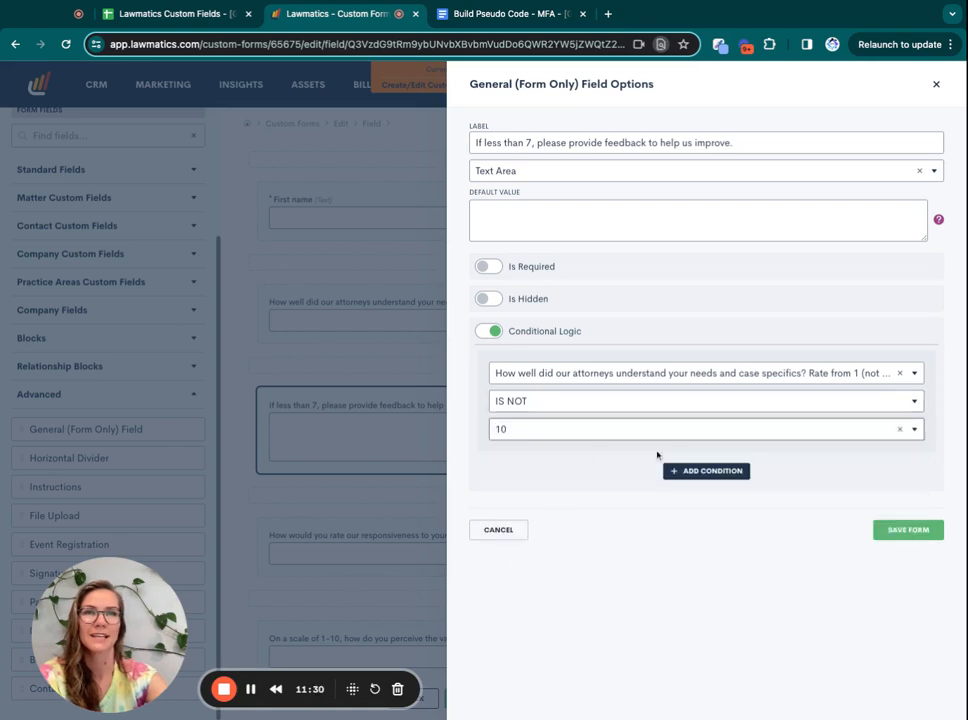
Add a second condition requiring that the "How well did our attorneys understand your needs" question IS NOT 9.
click(722, 471)
click(536, 511)
text(how well)
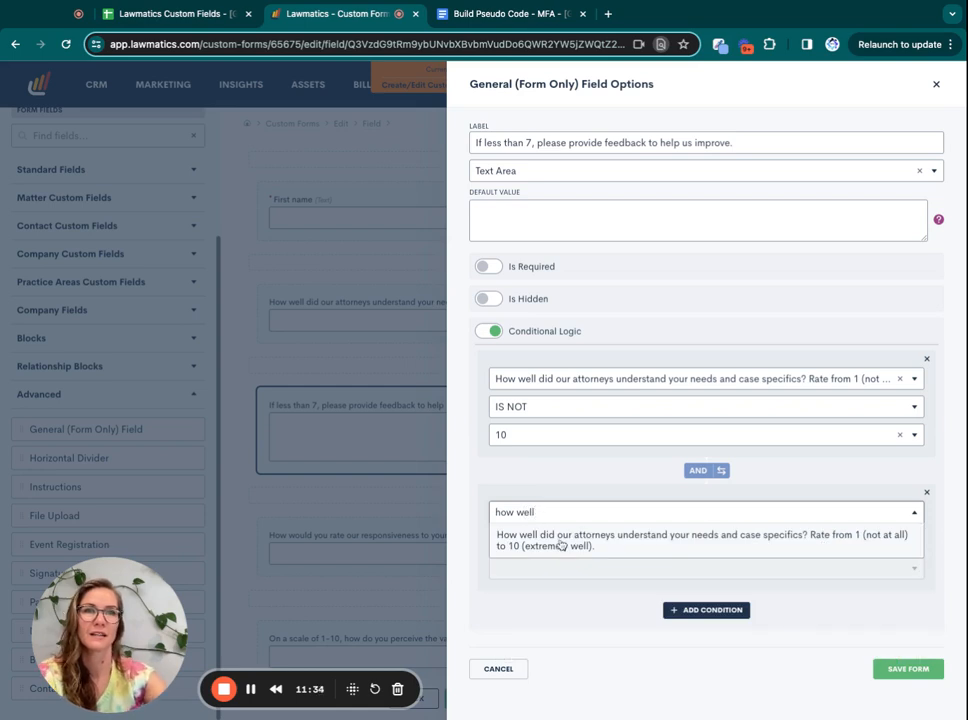
click(560, 545)
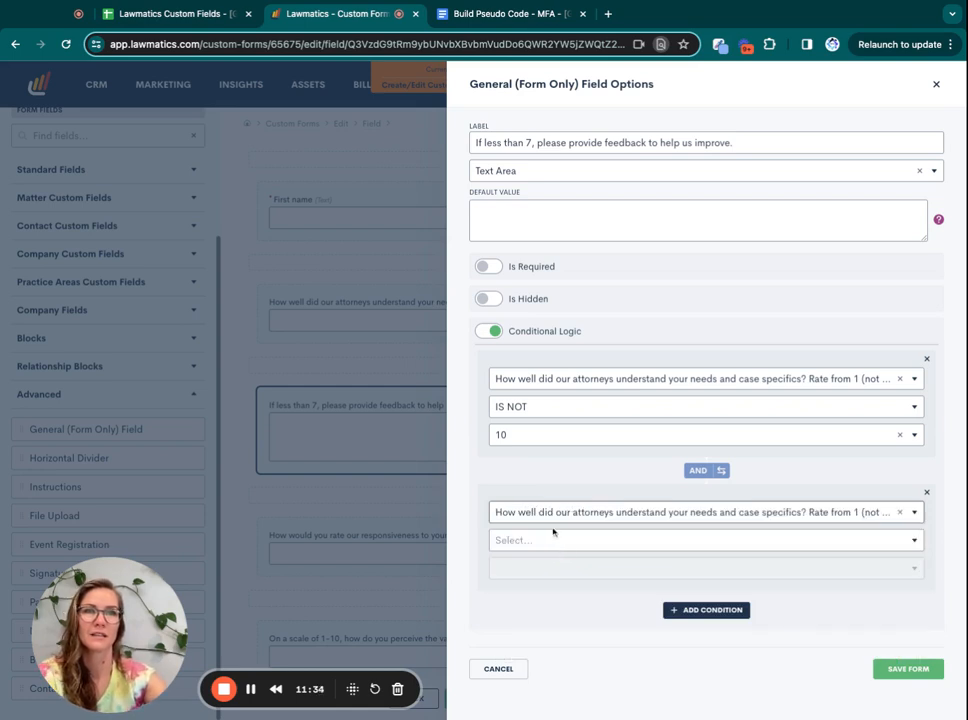
click(553, 540)
click(507, 583)
click(525, 566)
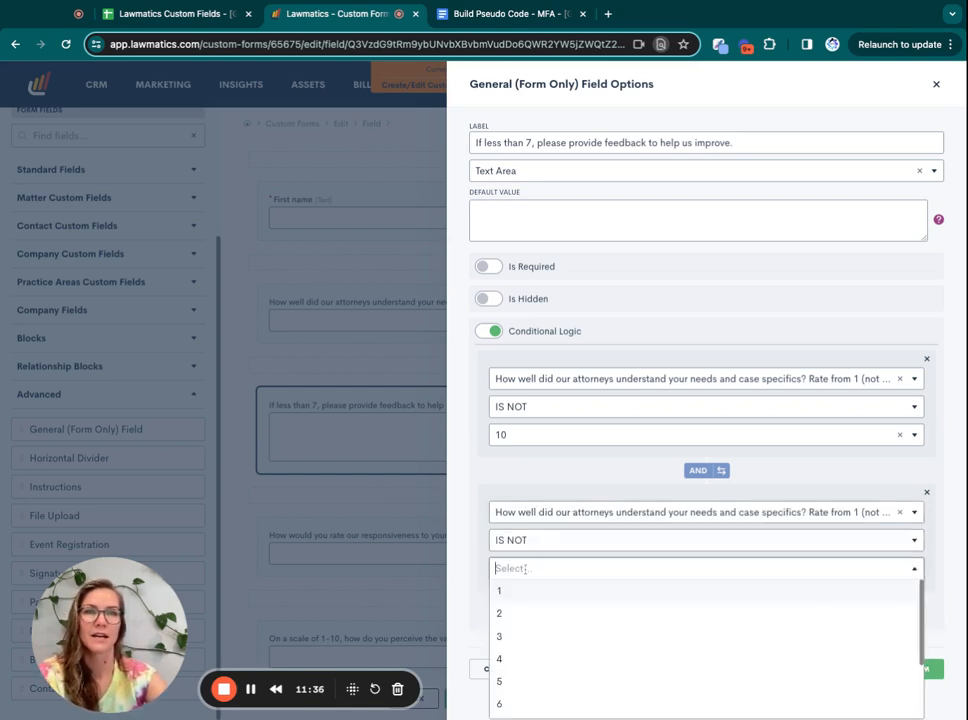
scroll(526, 660, down, 2)
click(525, 688)
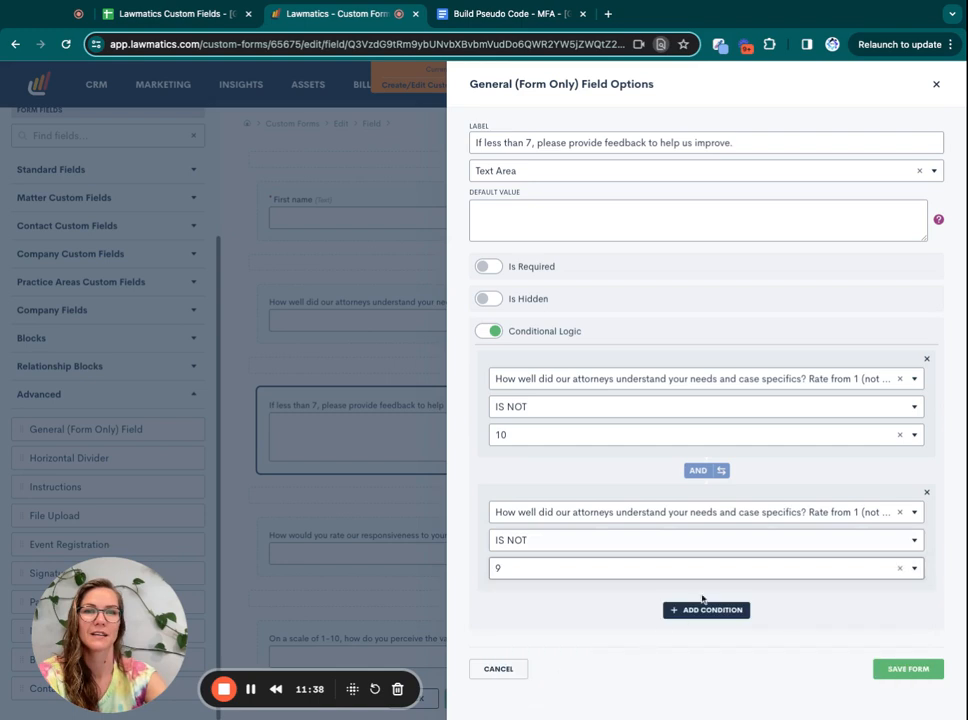
Add a third condition requiring that the "How well did our attorneys understand your needs" question IS NOT 8.
click(702, 609)
scroll(637, 581, down, 2)
click(566, 540)
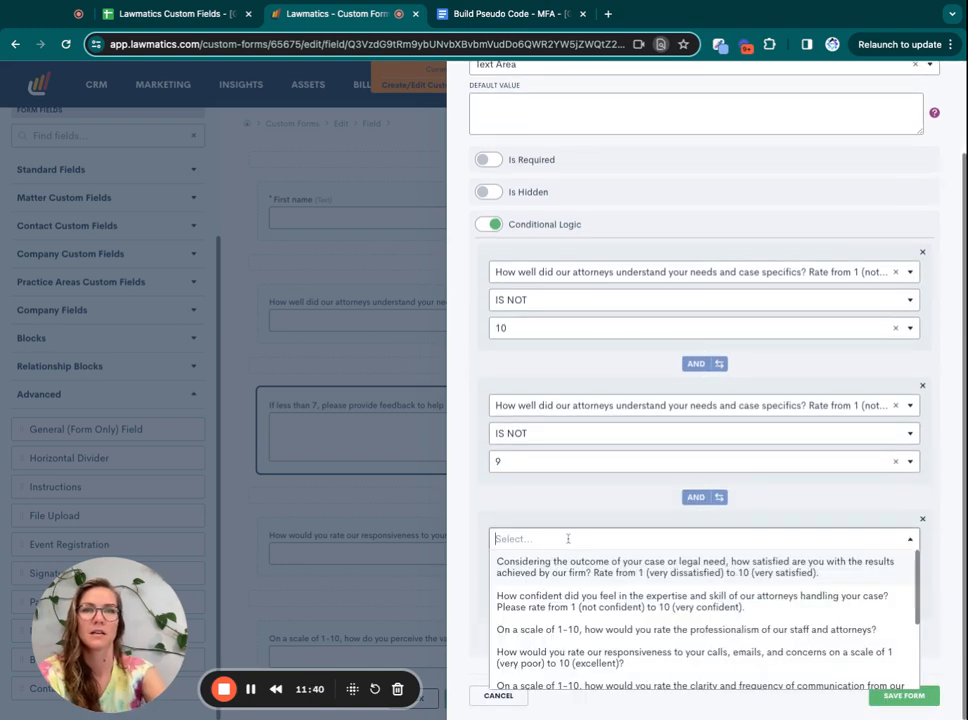
text(how well did)
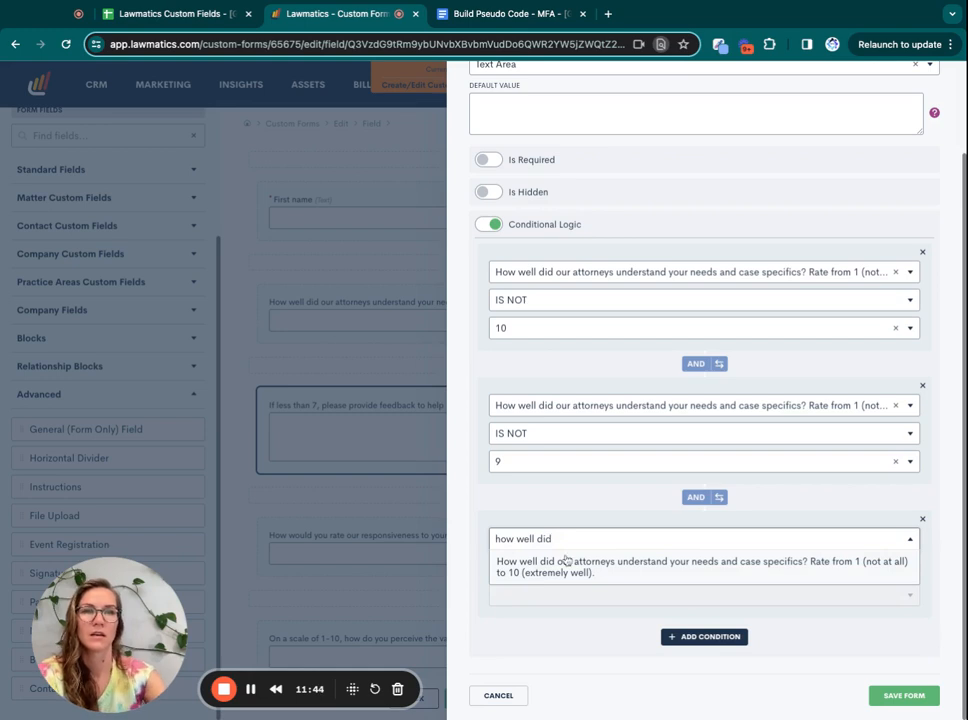
click(566, 561)
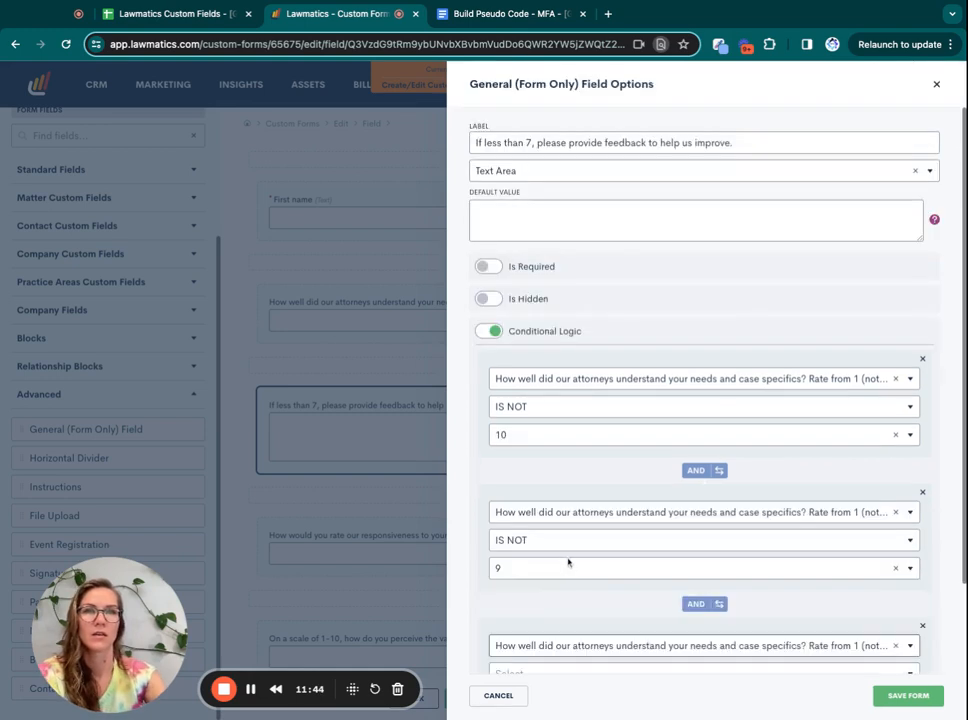
scroll(640, 590, down, 2)
click(560, 571)
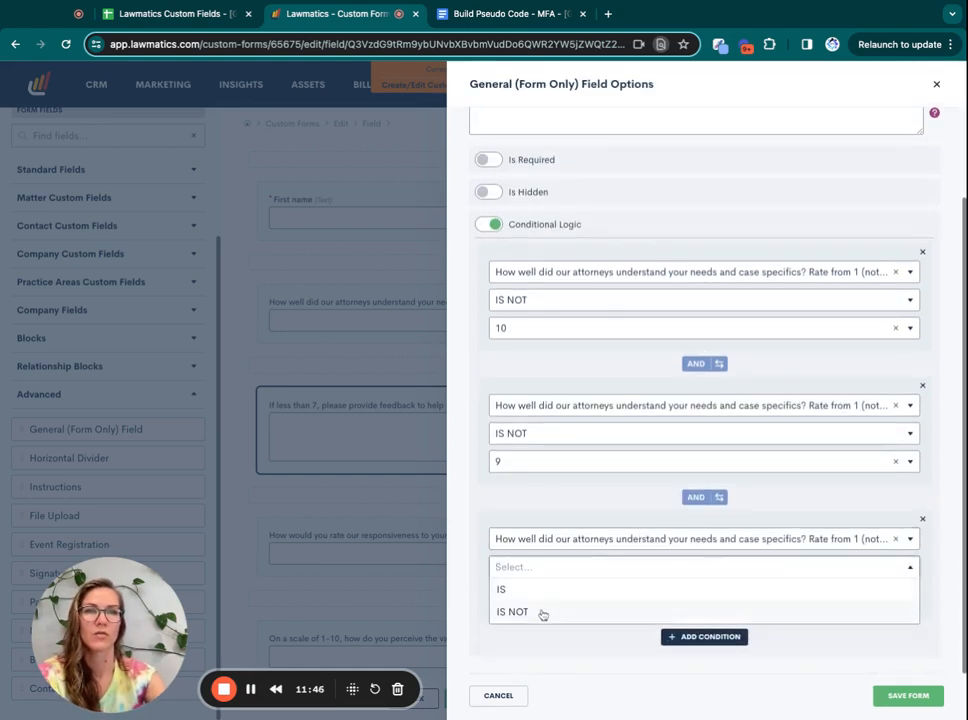
click(536, 612)
click(537, 598)
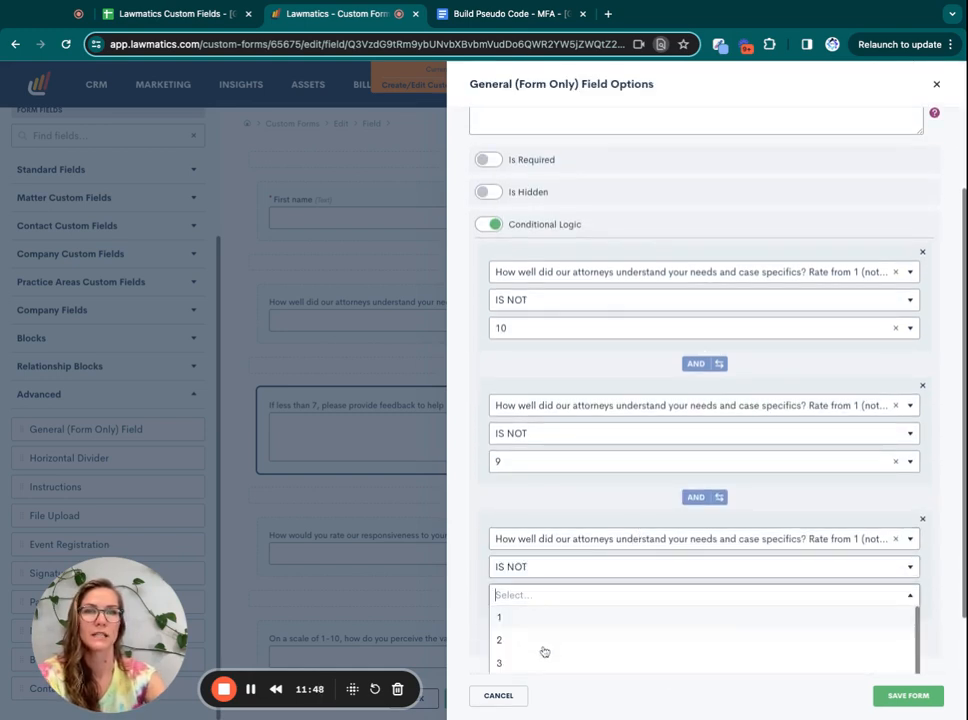
scroll(540, 645, down, 5)
click(510, 620)
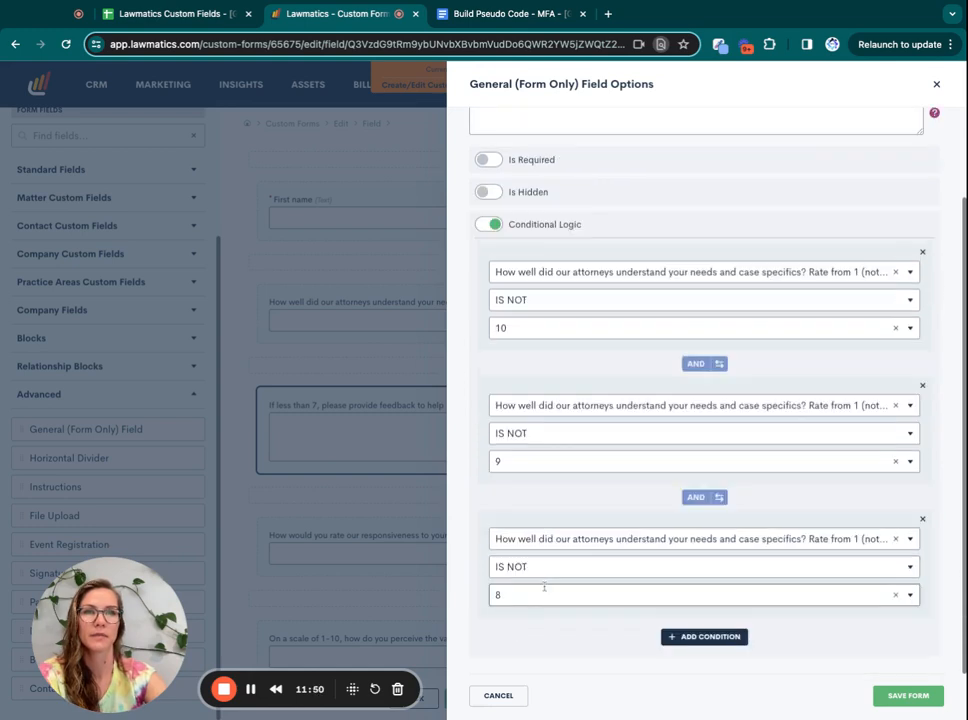
Switch the operator joining the feedback field's conditions to OR and save the form.
click(704, 365)
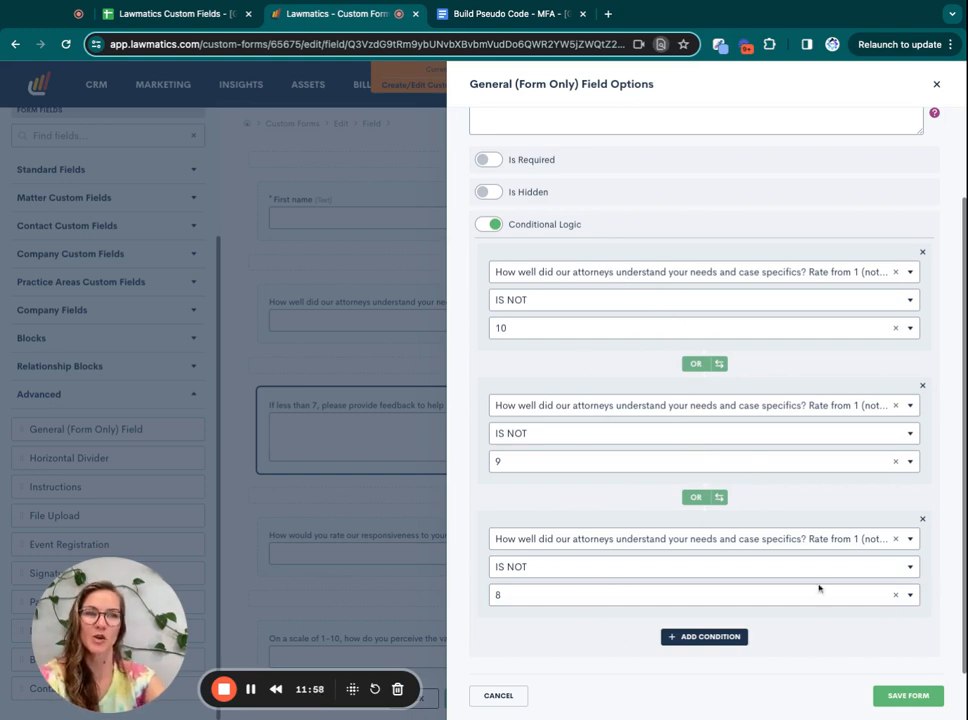
click(908, 695)
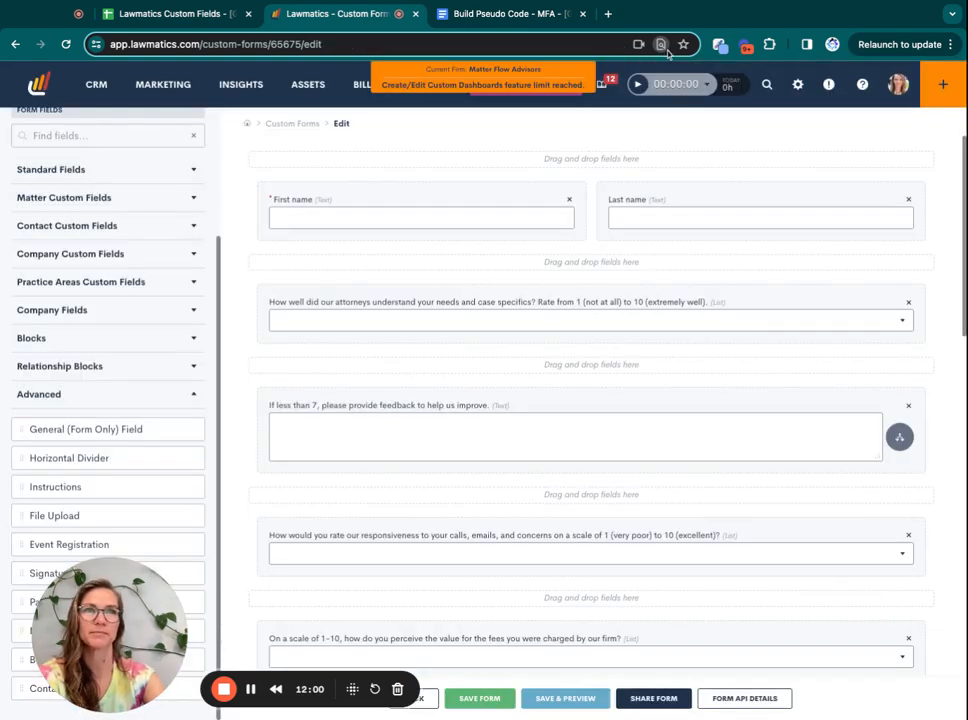
Preview the survey form to examine its questions and the feedback field, and compare them with the outline in the instructions block.
scroll(670, 450, down, 1)
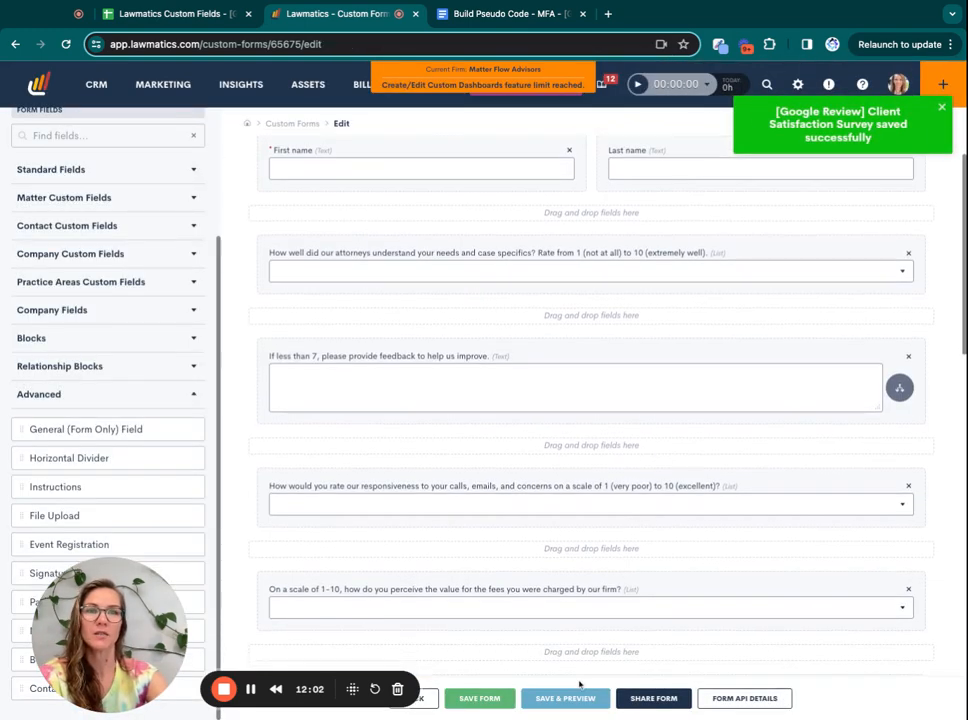
click(574, 697)
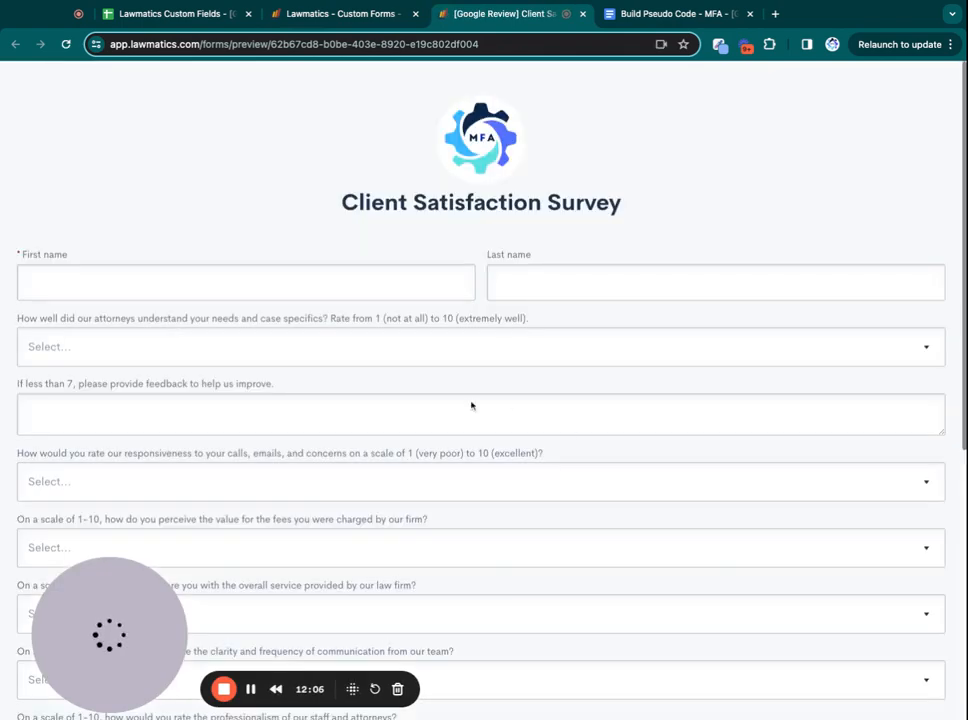
scroll(420, 414, down, 5)
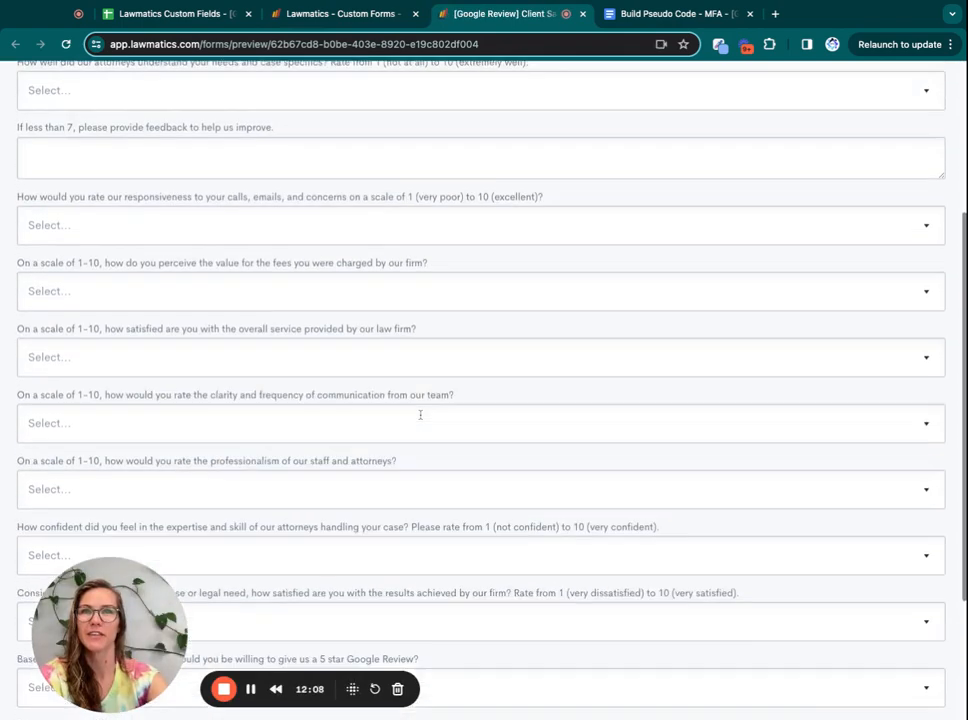
scroll(420, 414, down, 4)
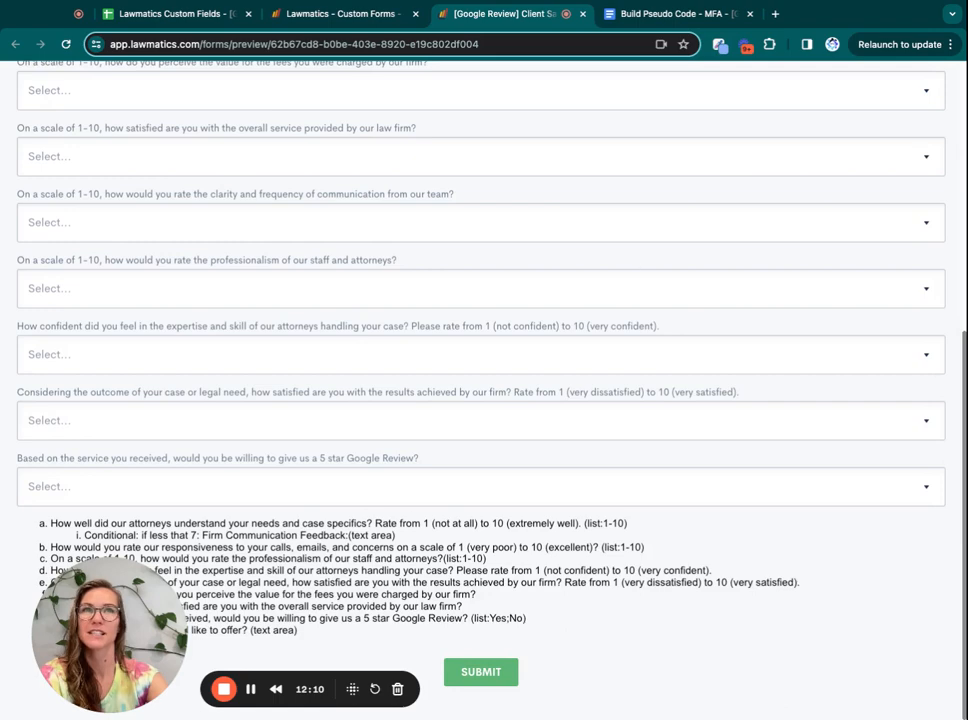
click(582, 13)
scroll(799, 577, down, 10)
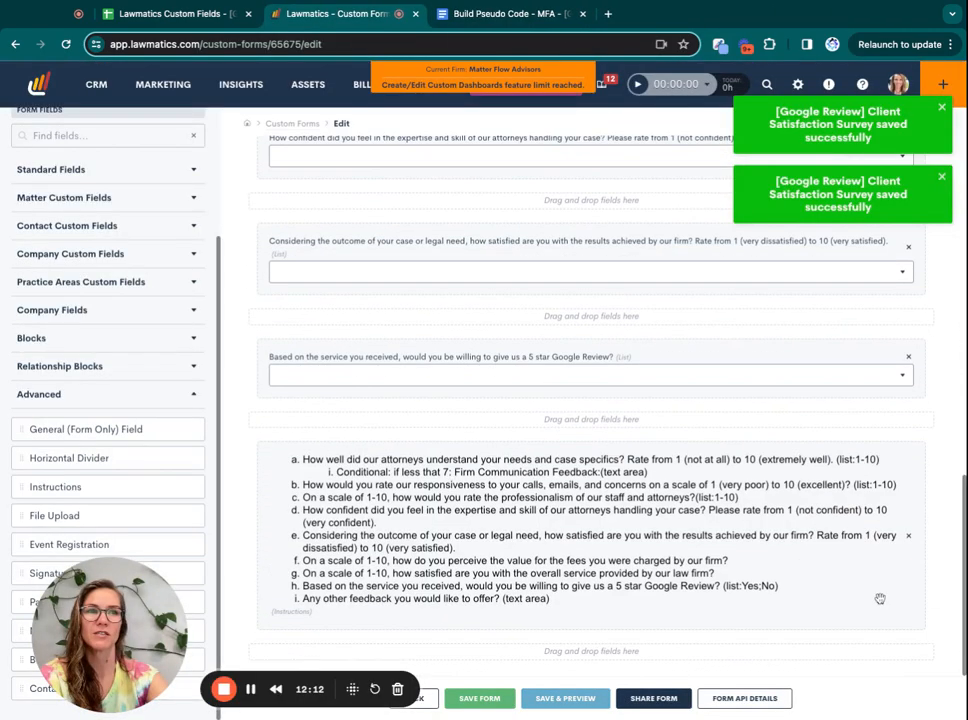
scroll(912, 540, up, 5)
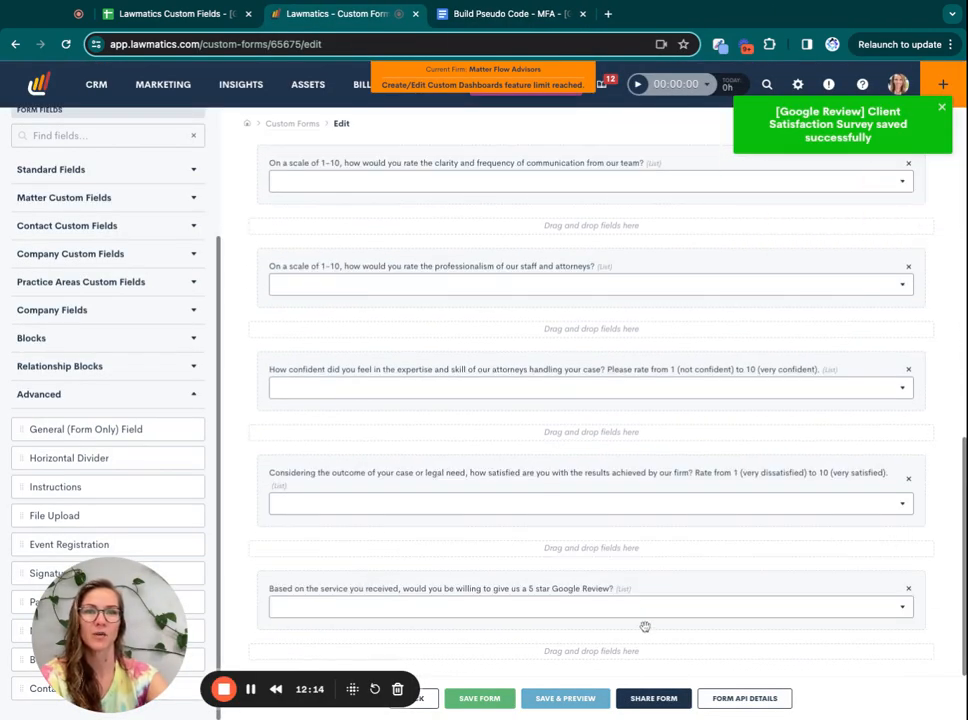
Save the survey form and switch to the Build Pseudo Code document in Google Docs.
click(481, 700)
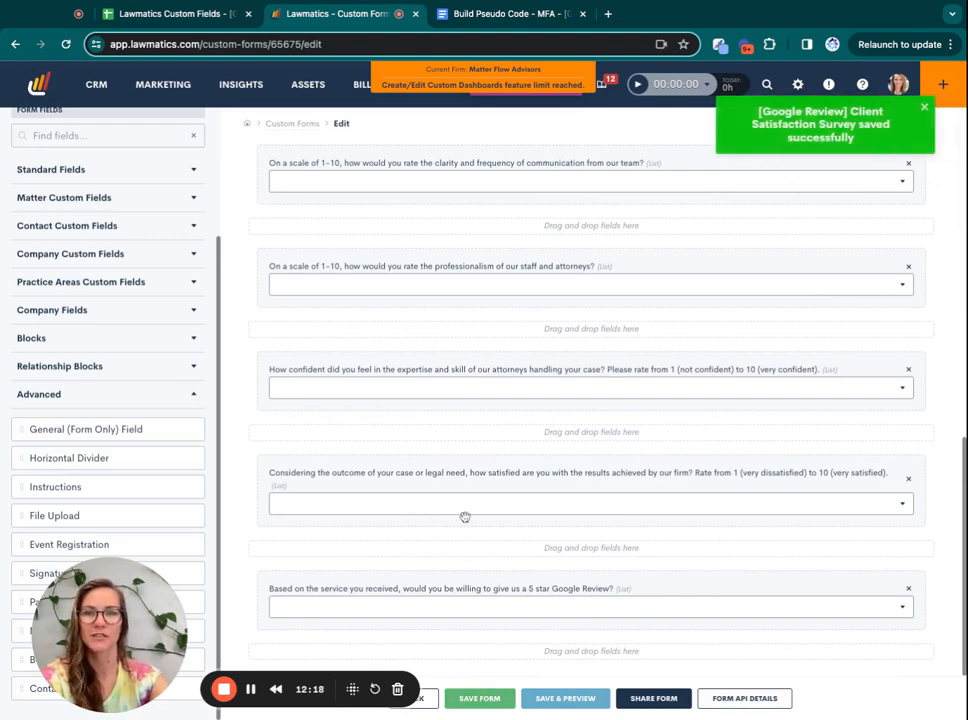
click(841, 129)
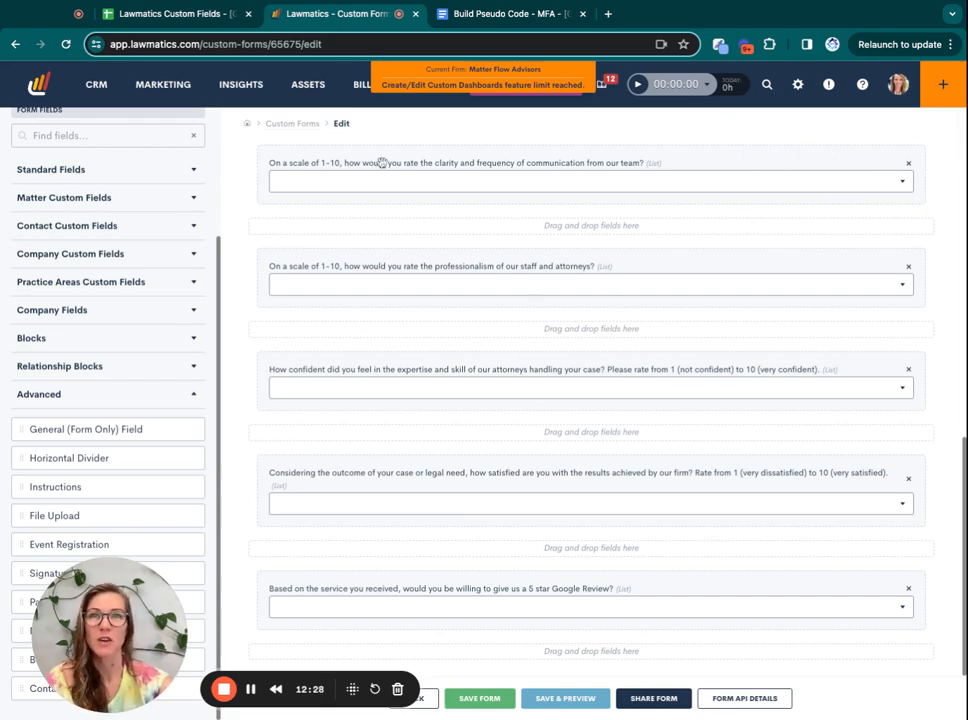
click(445, 15)
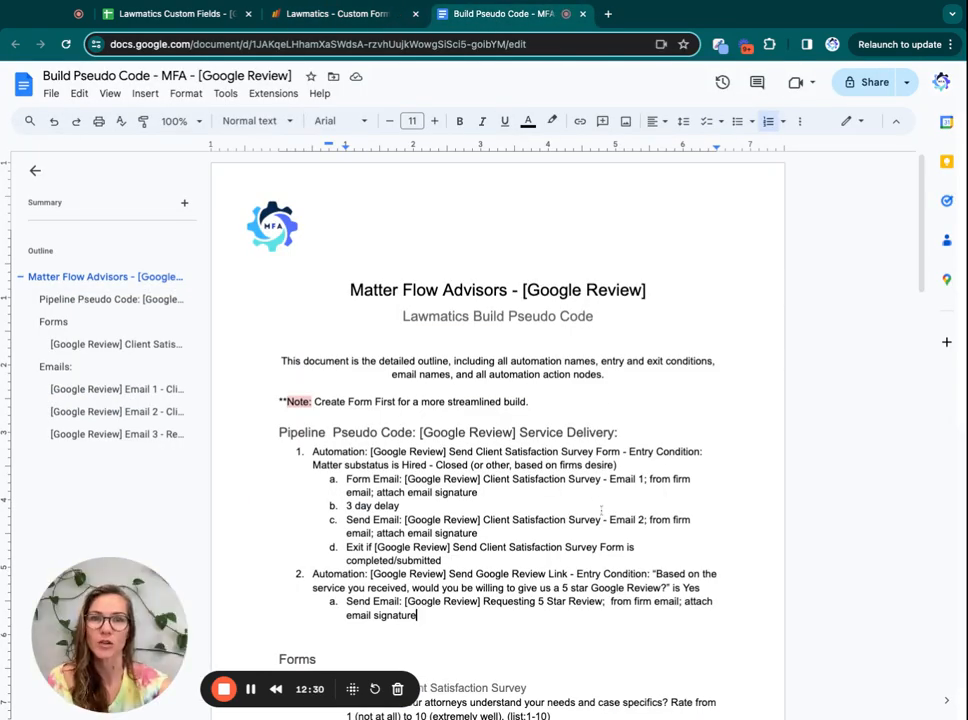